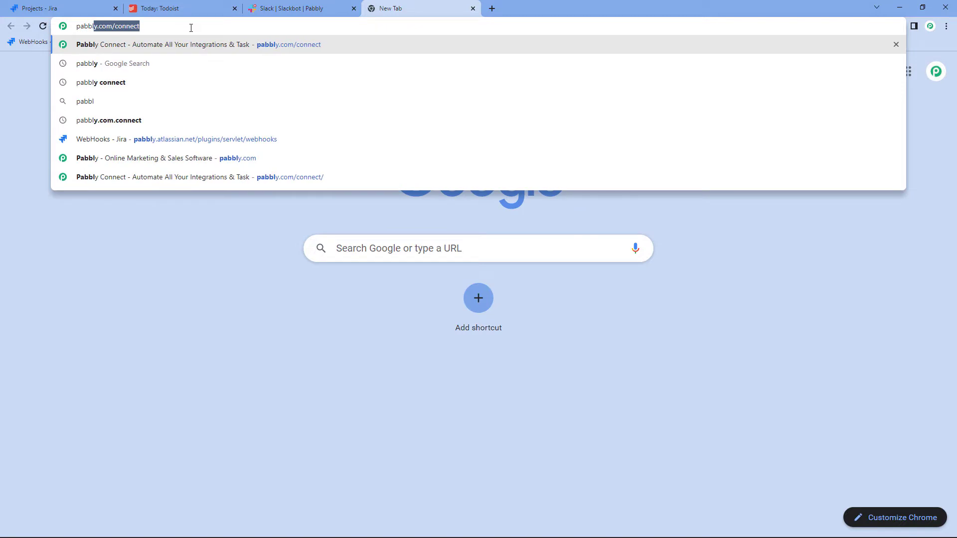
Step: Load pabbly.com/connect in Chrome and sign in to the Pabbly account
text(m)
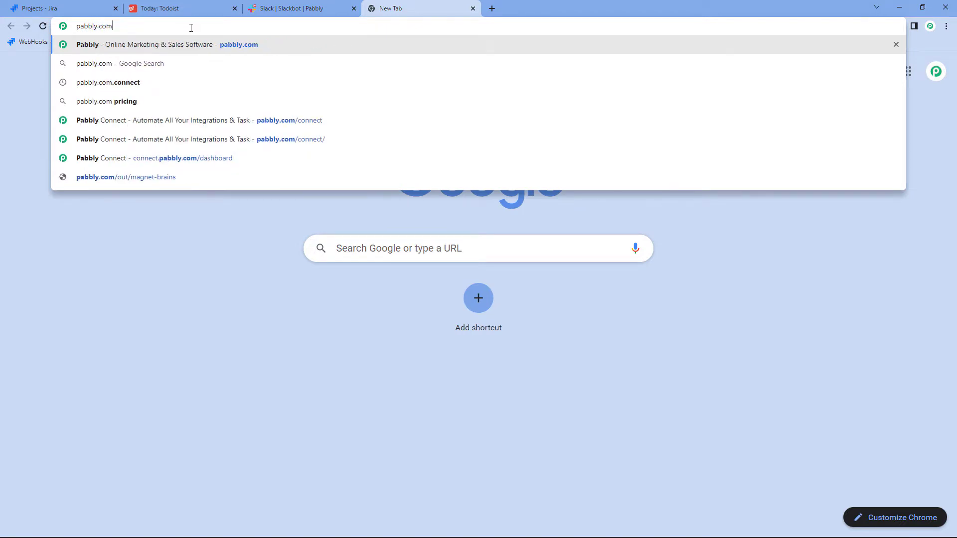
text(/connect)
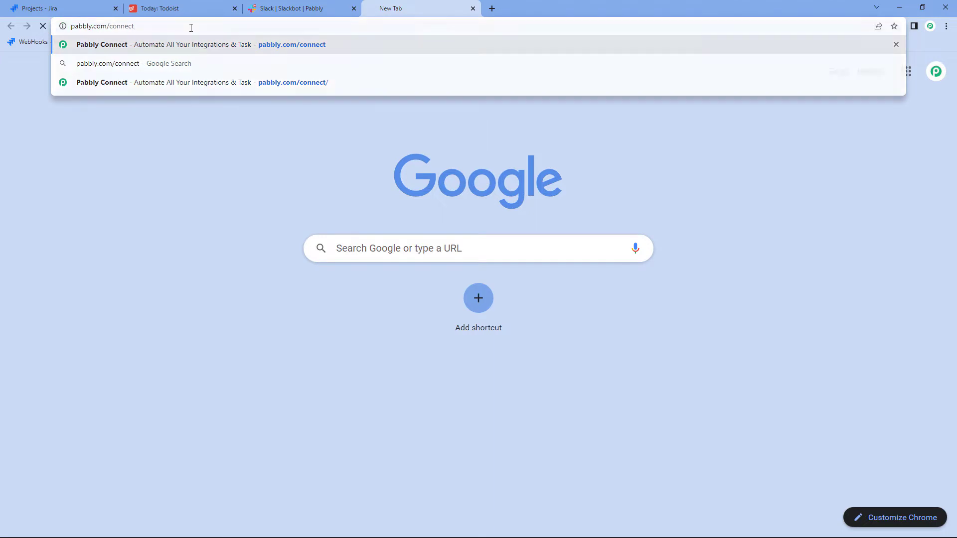
key(Return)
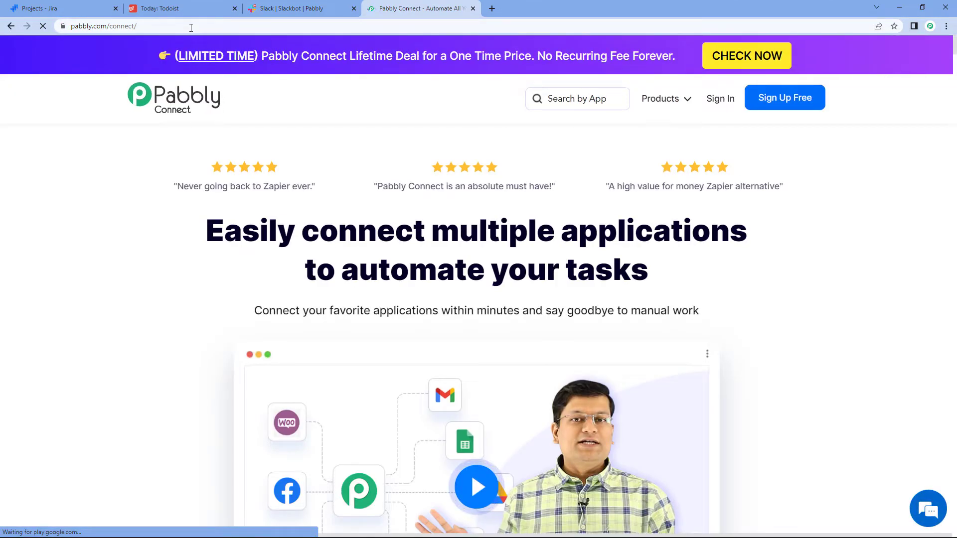
mouse_move(681, 106)
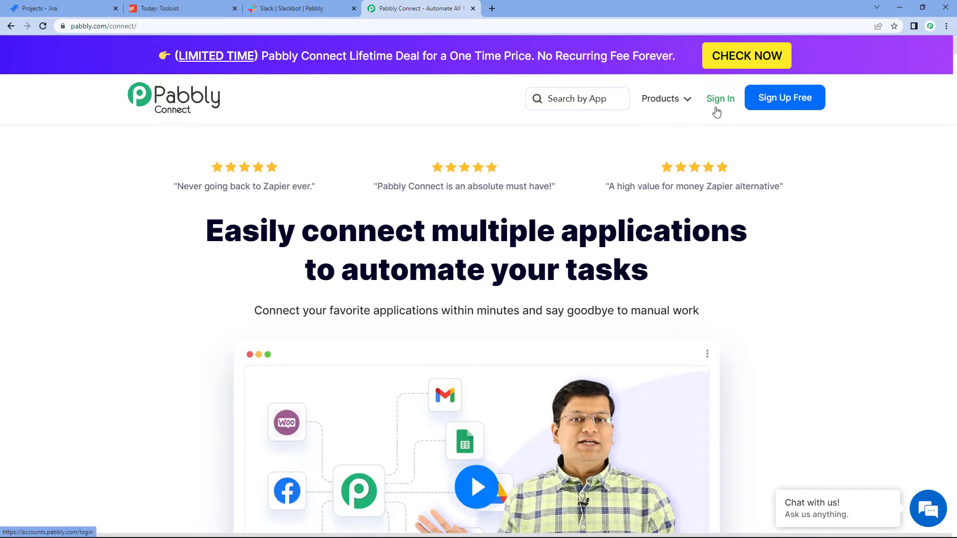
click(716, 109)
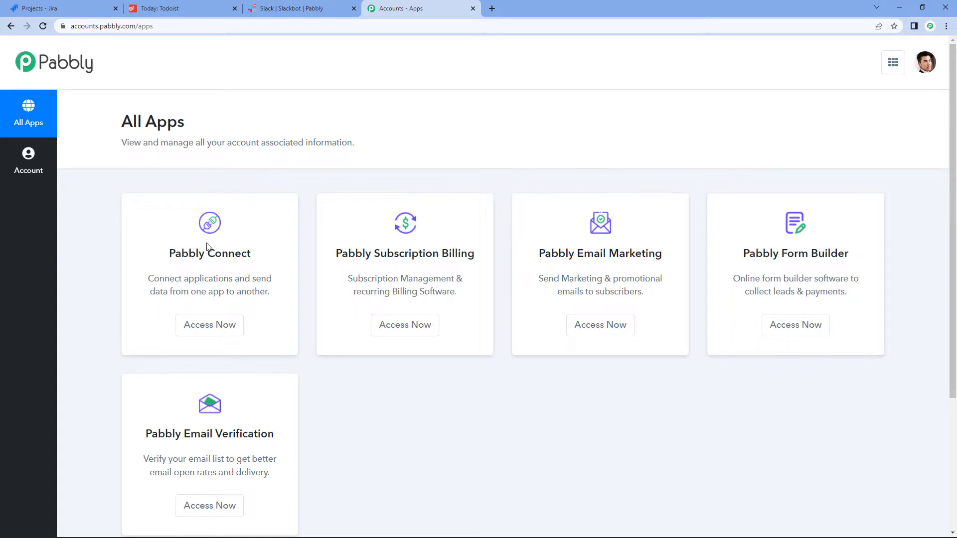
Step: Launch Pabbly Connect and start a workflow named 'Create JIRA Issues in Todoist and Receive Messages on Slack'
click(219, 326)
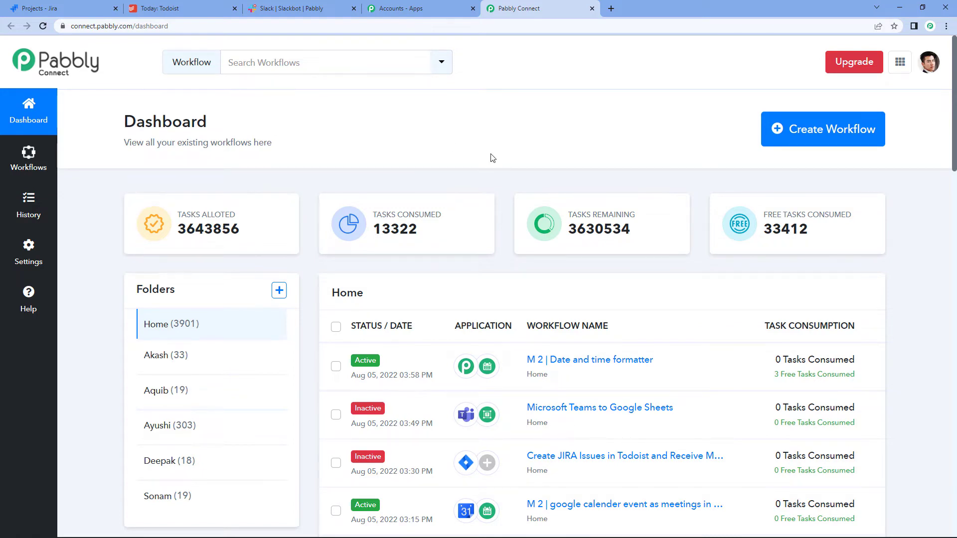
click(824, 143)
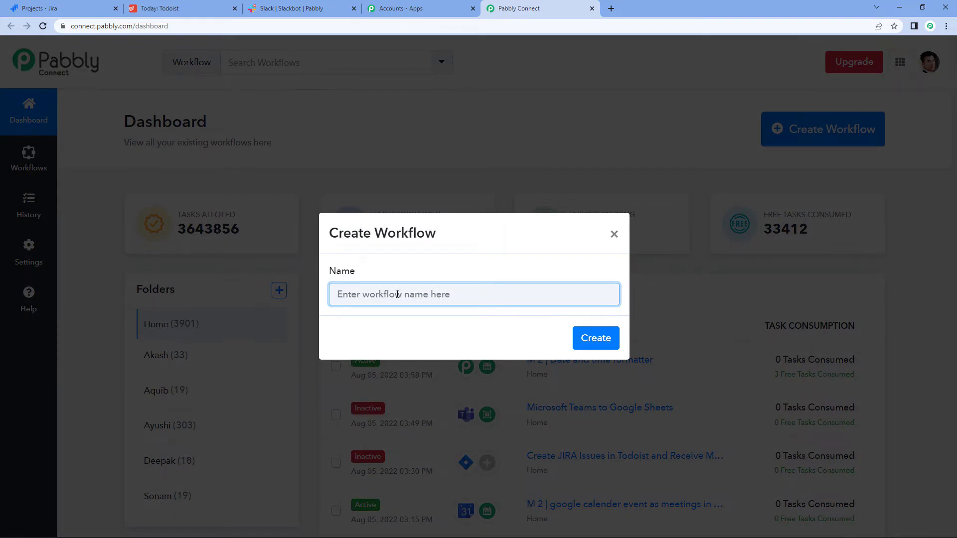
text(Create JIRA Issues in Todoist and Receive Messages on Slack)
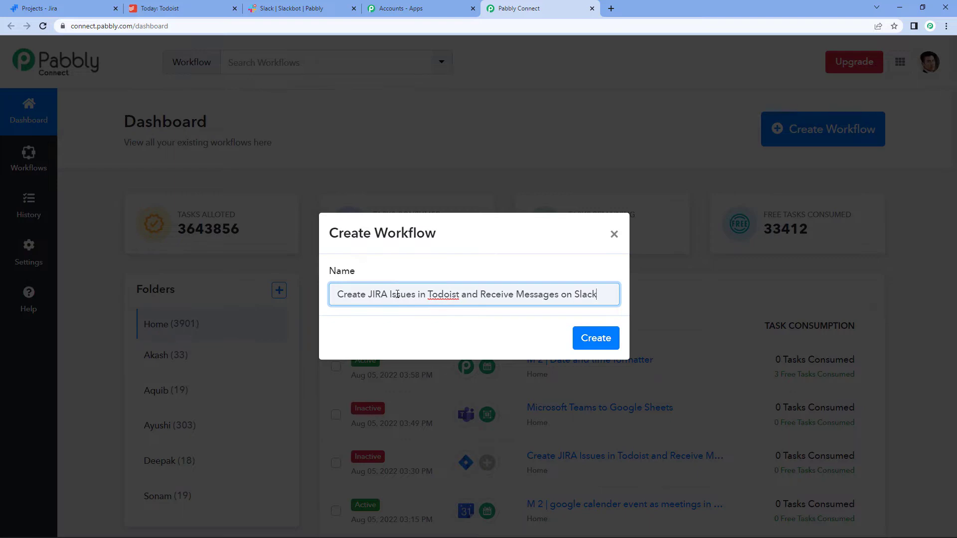
Step: Create the workflow and choose Jira Software (Triggers) as the trigger app
click(585, 341)
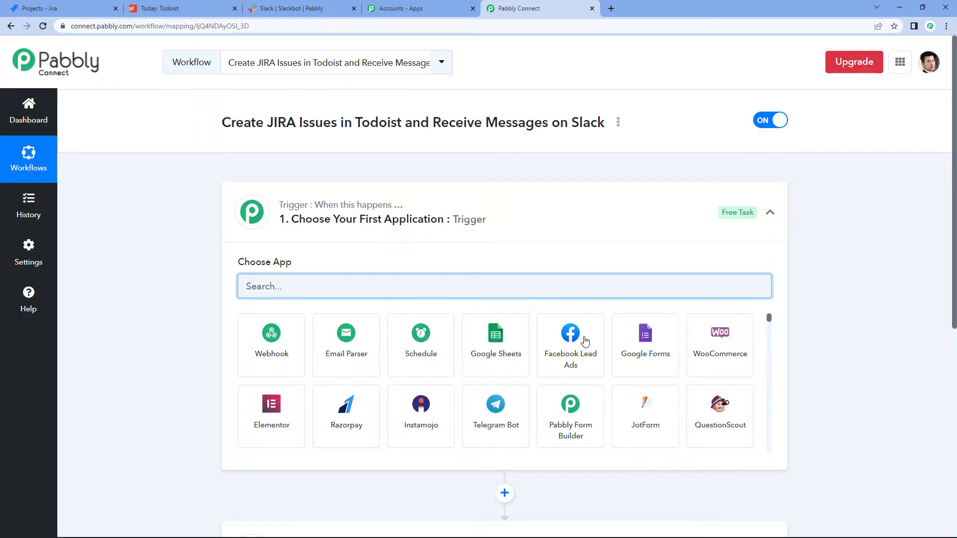
click(781, 195)
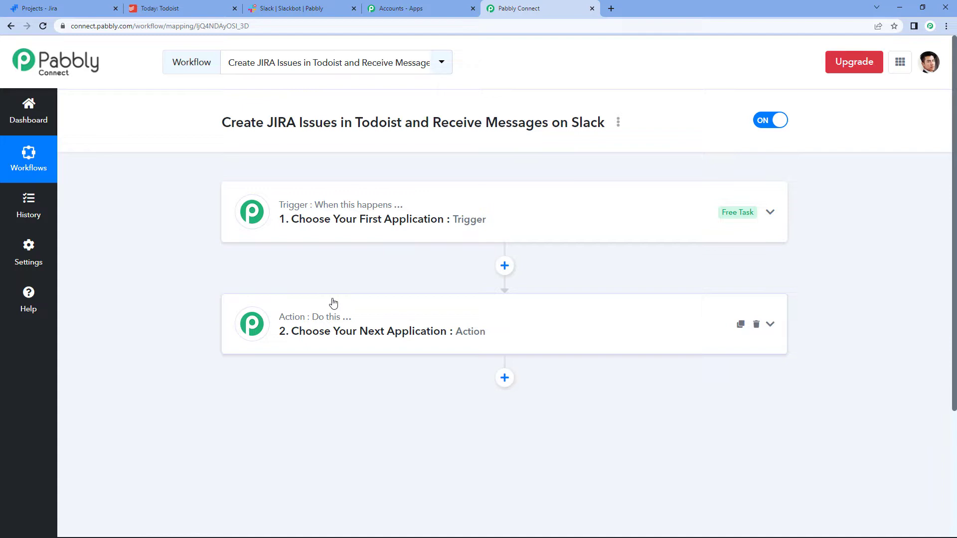
click(352, 218)
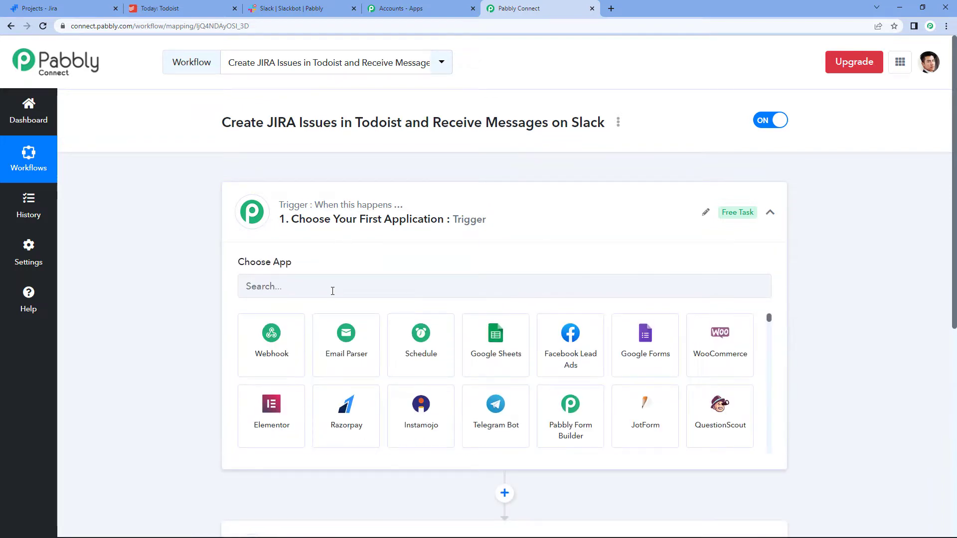
click(332, 291)
text(jira)
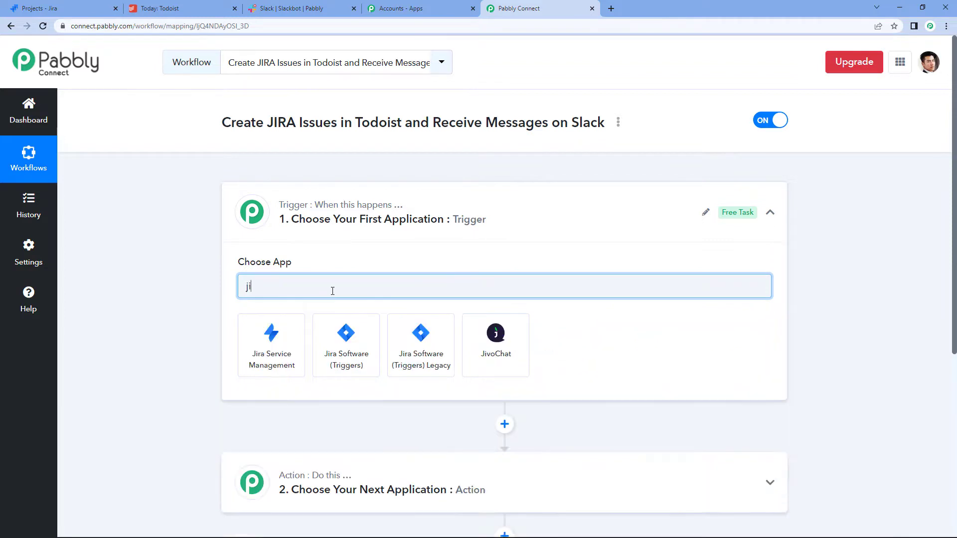
click(346, 342)
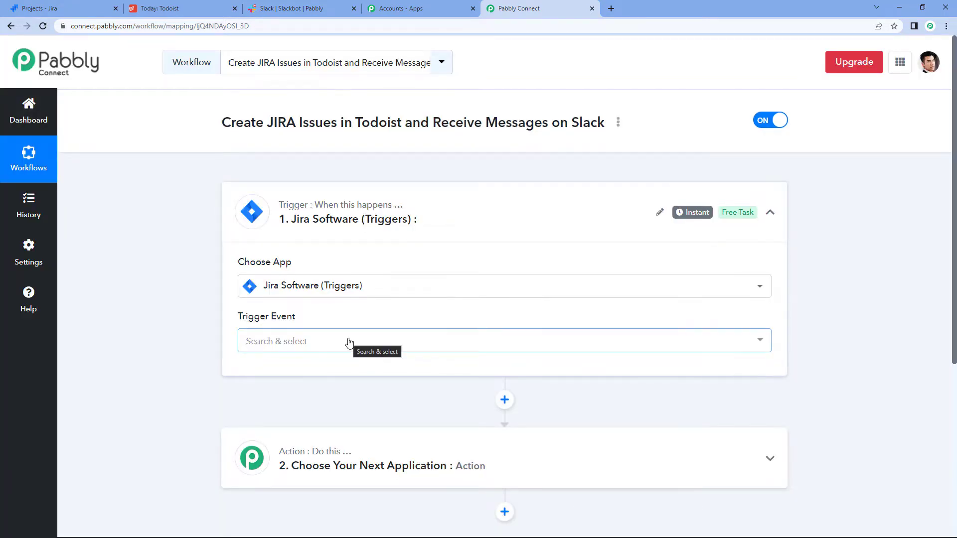
Step: Set the trigger event to Configure Webhooks and copy the webhook URL
scroll(348, 342, down, 2)
click(297, 244)
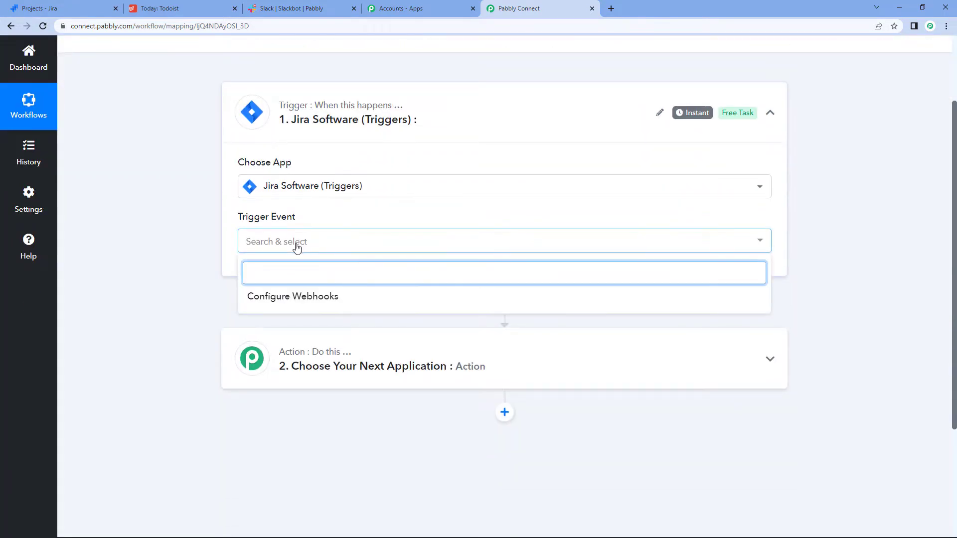
click(303, 298)
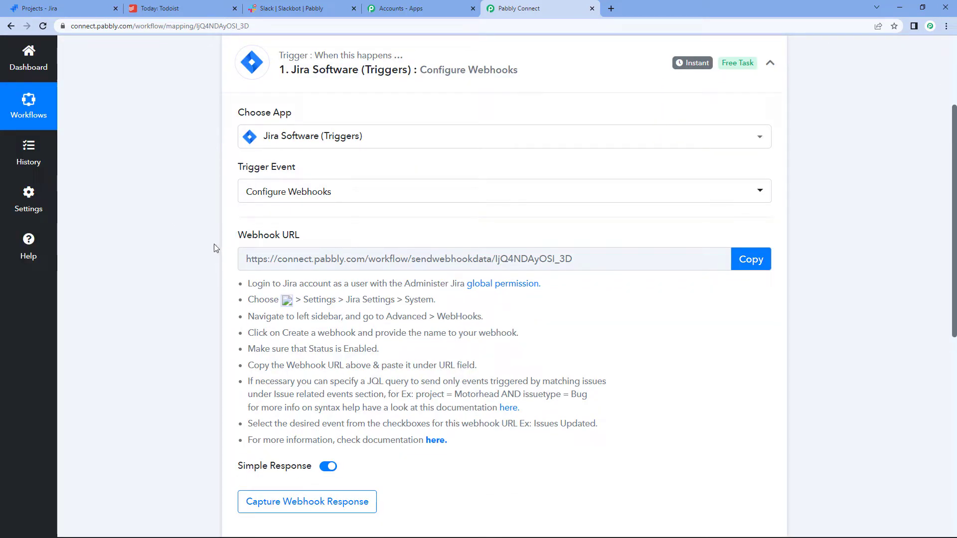
click(744, 264)
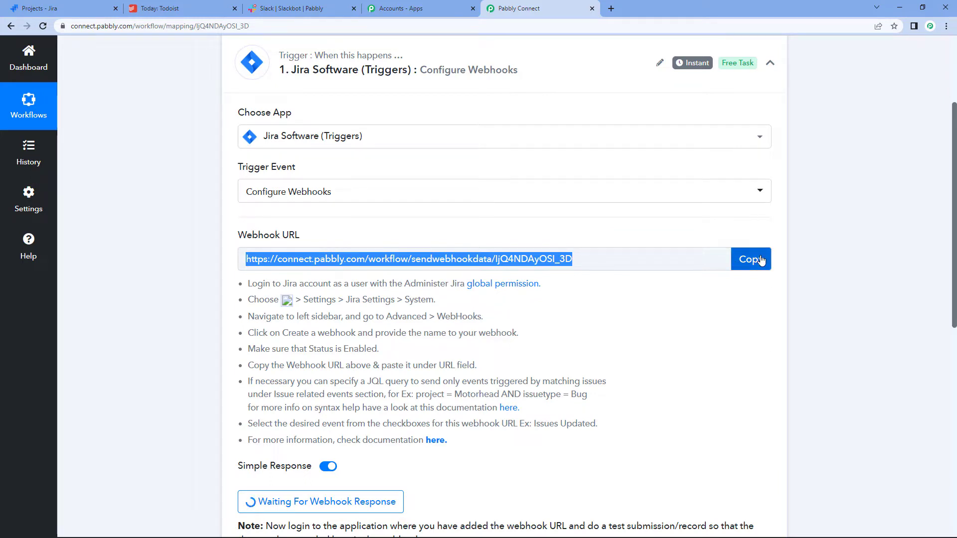
Step: Switch to the 'Projects - Jira' browser tab
click(53, 5)
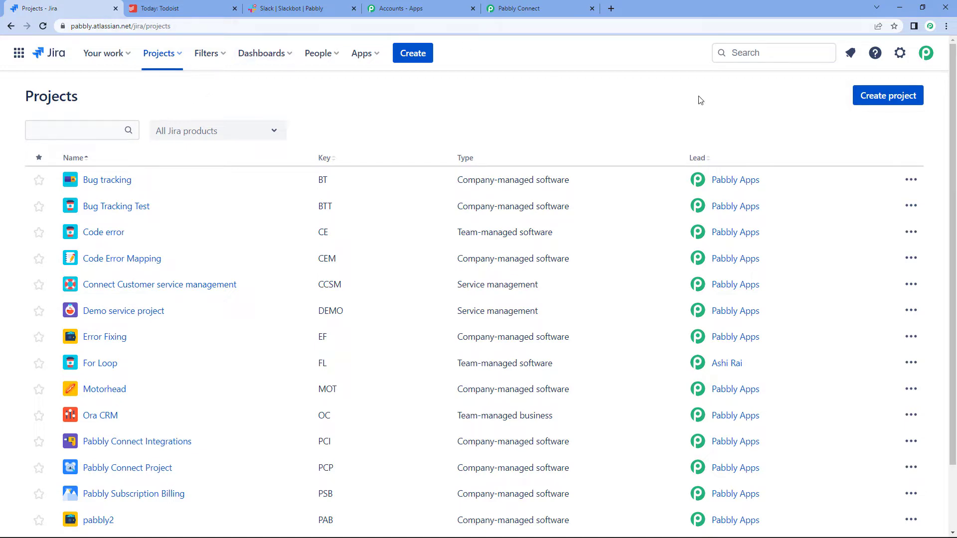
Step: Go to Jira's System > Advanced > WebHooks page and create a new webhook
click(905, 59)
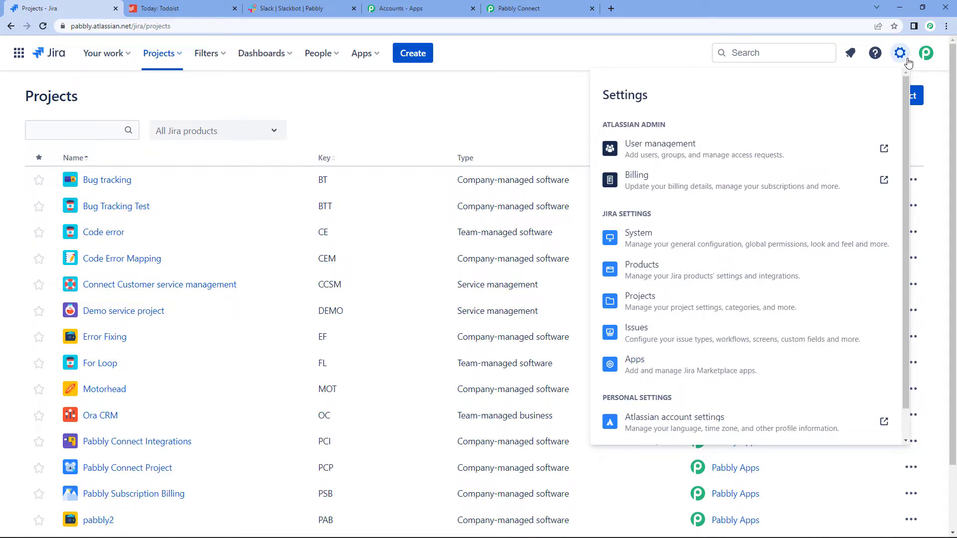
click(650, 254)
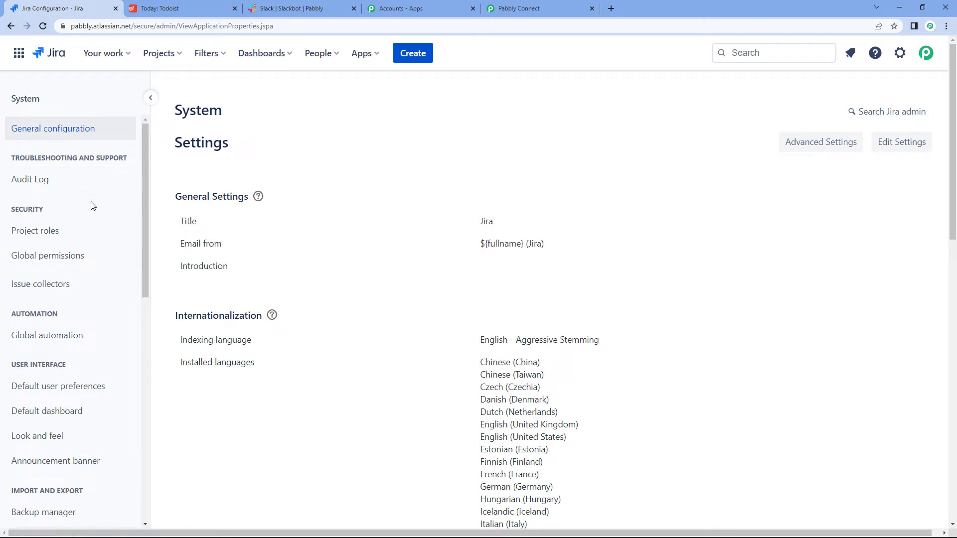
scroll(92, 205, down, 10)
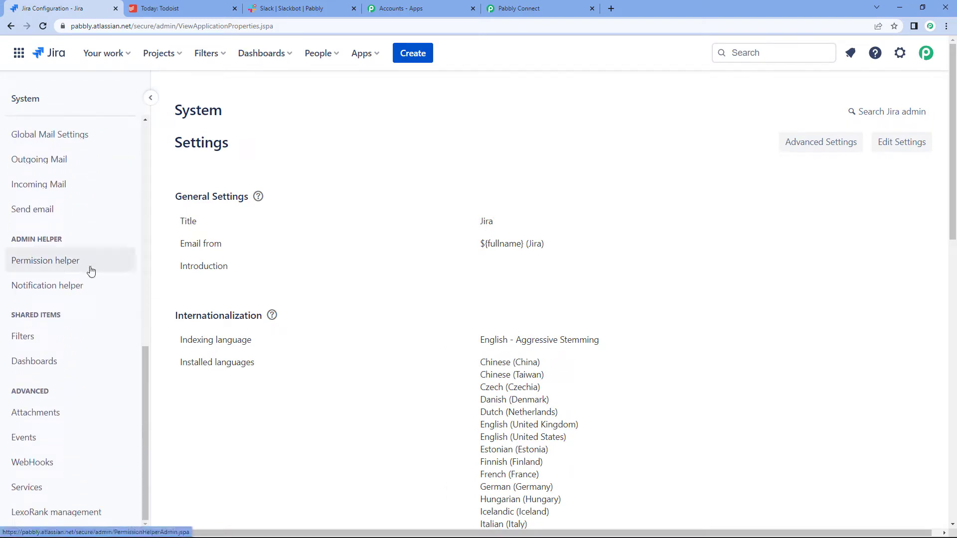
scroll(89, 271, down, 2)
click(65, 461)
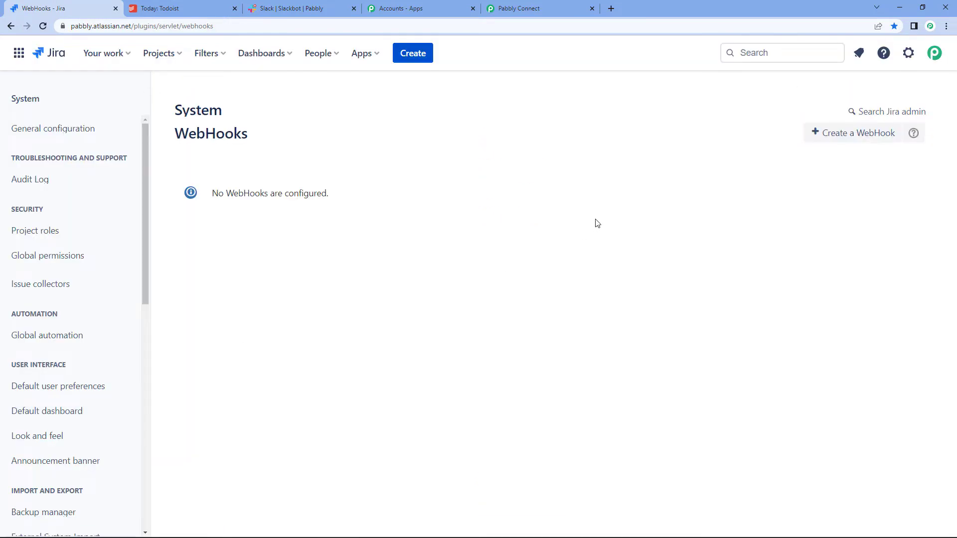
click(847, 135)
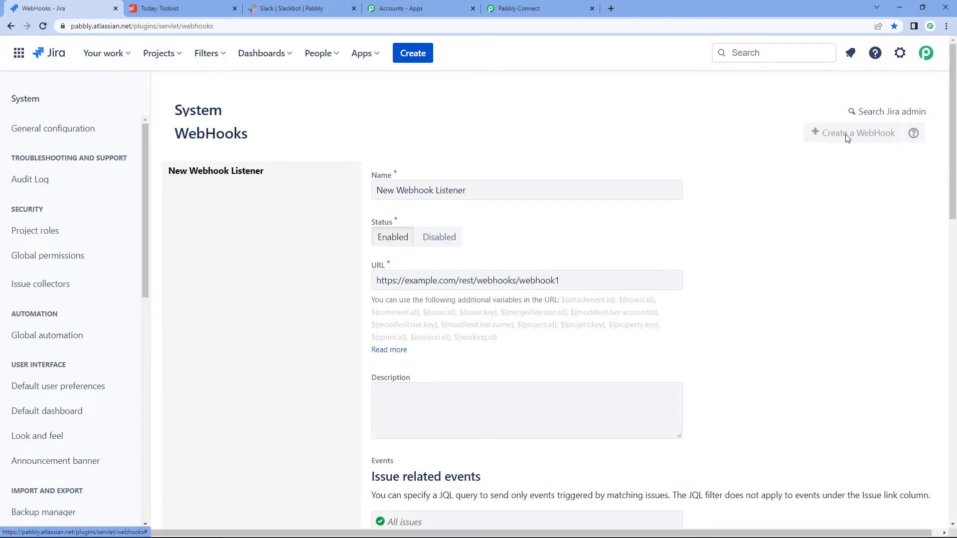
Step: Name the webhook 'Integration' and replace the example URL with the copied Pabbly webhook URL
click(494, 196)
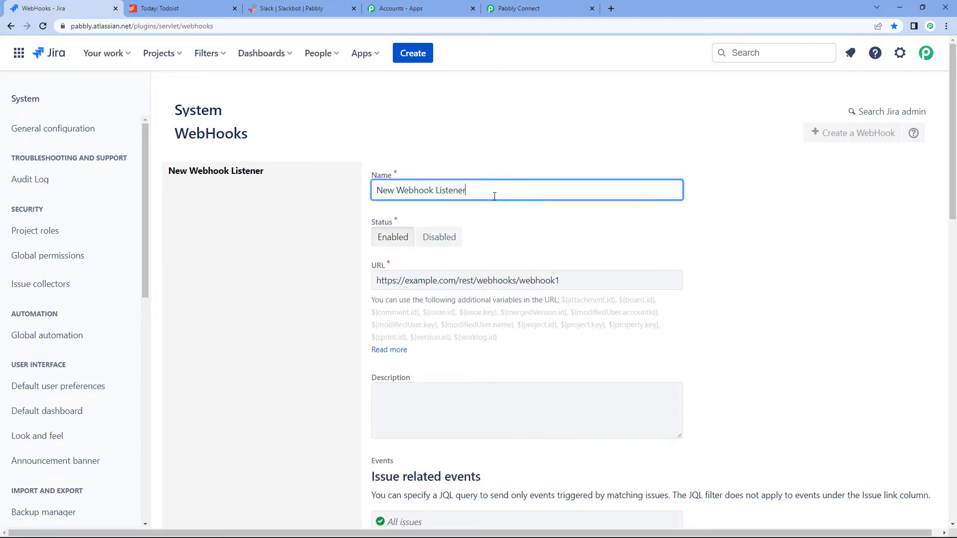
key(BackSpace)
key(BackSpace)
key(BackSpace)
key(BackSpace)
key(BackSpace)
key(BackSpace)
key(BackSpace)
key(BackSpace)
key(BackSpace)
key(BackSpace)
key(BackSpace)
key(BackSpace)
key(BackSpace)
key(BackSpace)
key(BackSpace)
key(BackSpace)
key(BackSpace)
key(BackSpace)
key(BackSpace)
key(BackSpace)
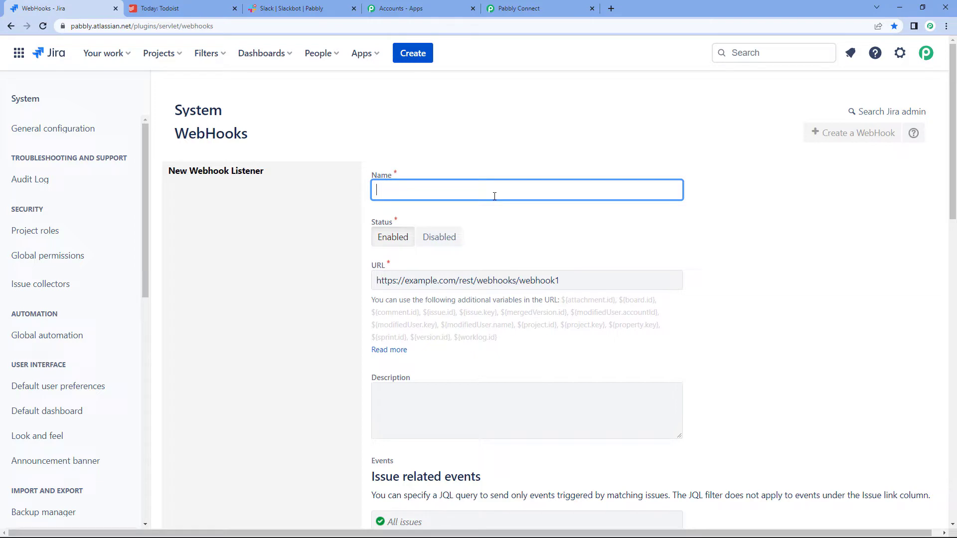
text(Integrat)
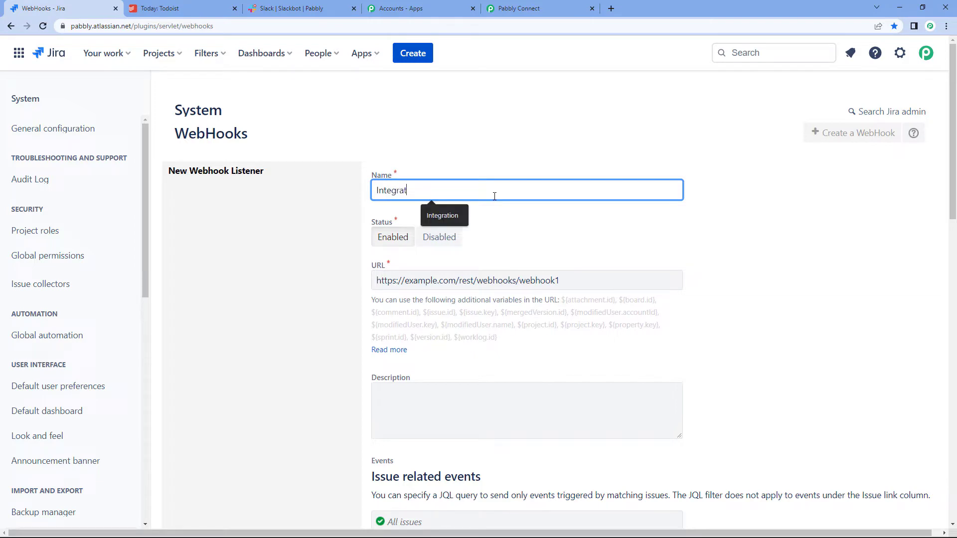
click(461, 222)
drag(560, 280, 373, 274)
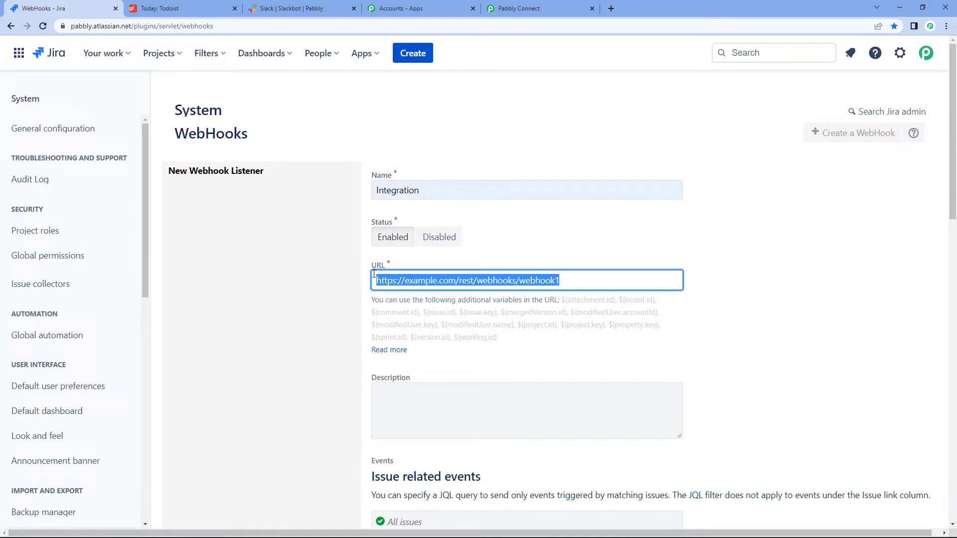
key(BackSpace)
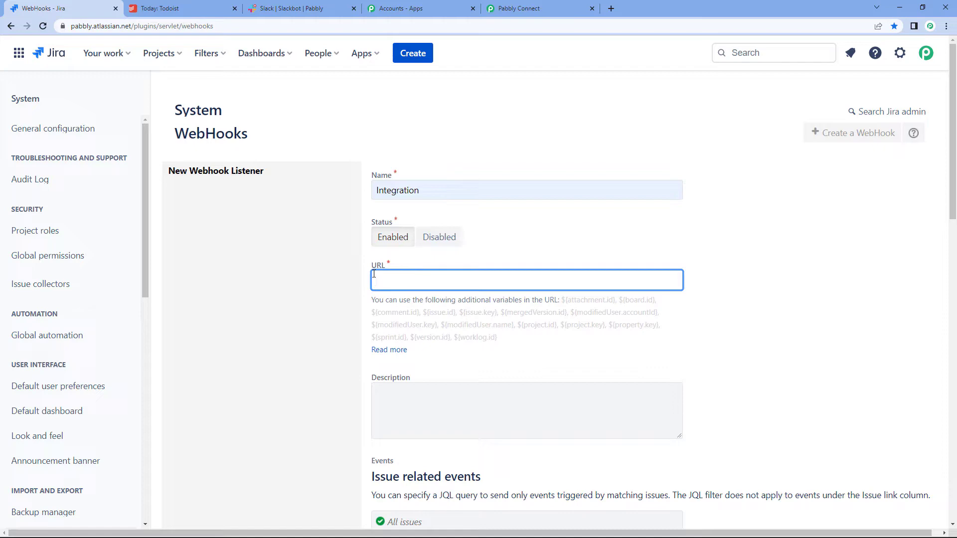
key(ctrl+v)
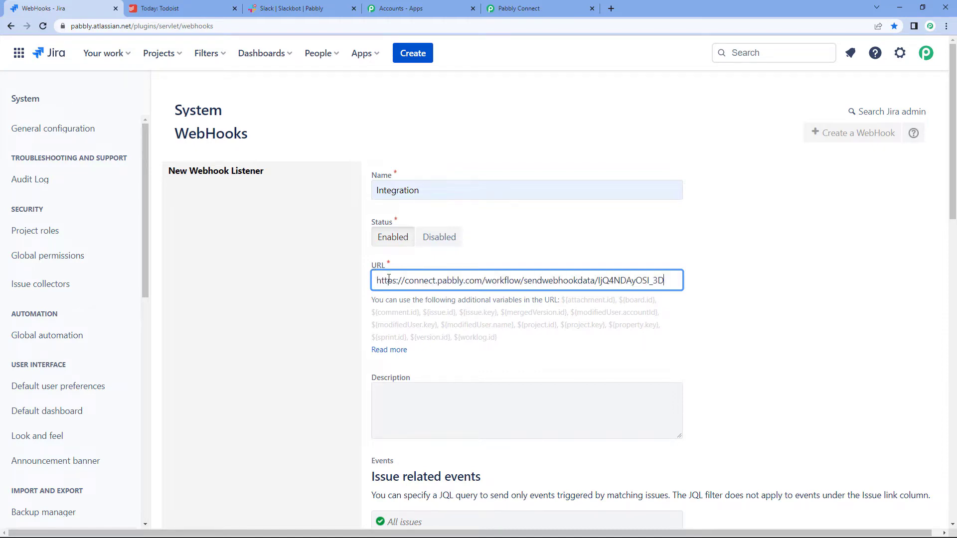
scroll(536, 304, down, 4)
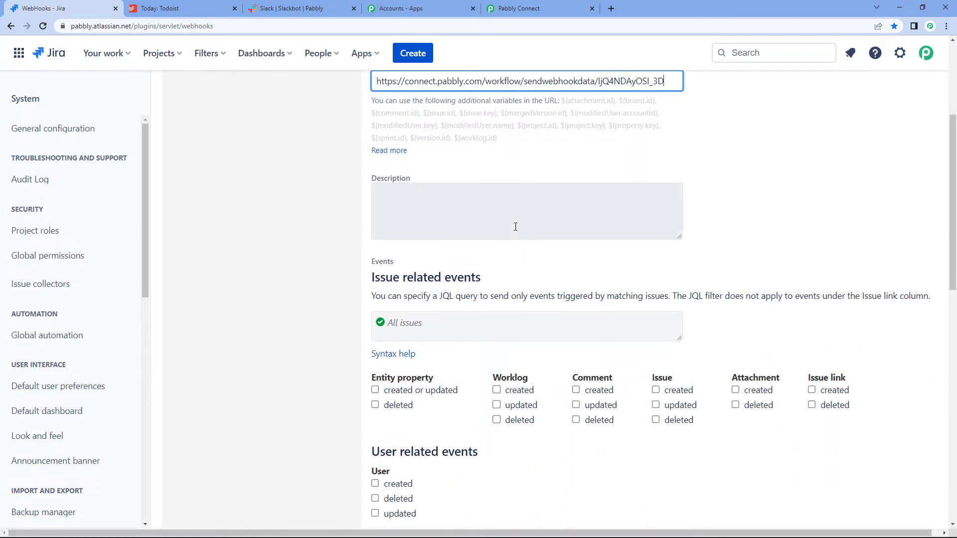
scroll(515, 226, down, 3)
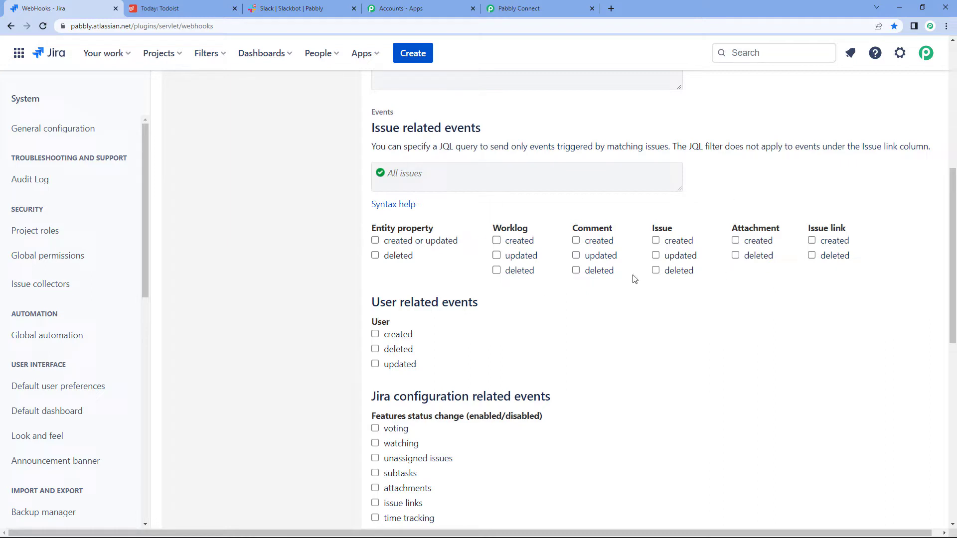
Step: Fire the webhook on Issue created with JQL project = "Pabbly Connect Integrations", then create it
click(656, 240)
click(476, 175)
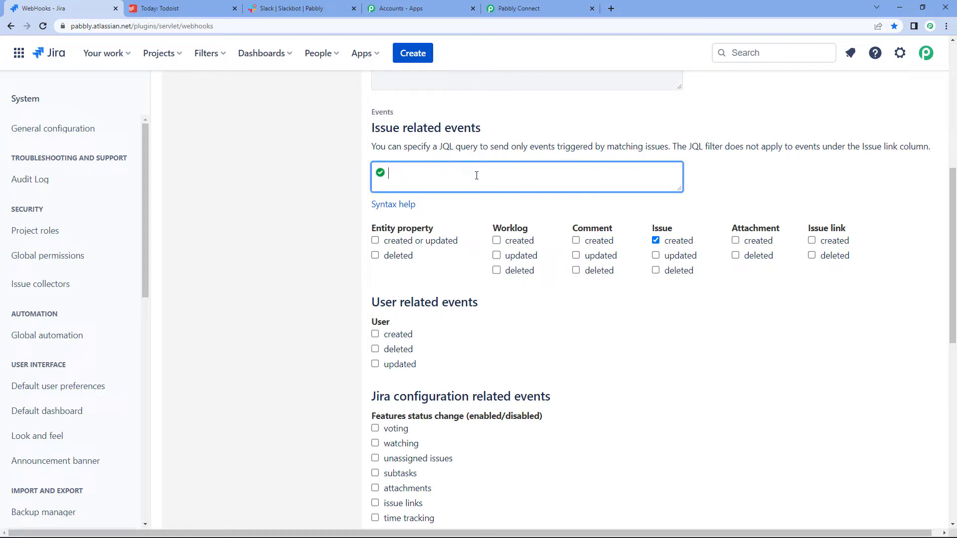
text(p)
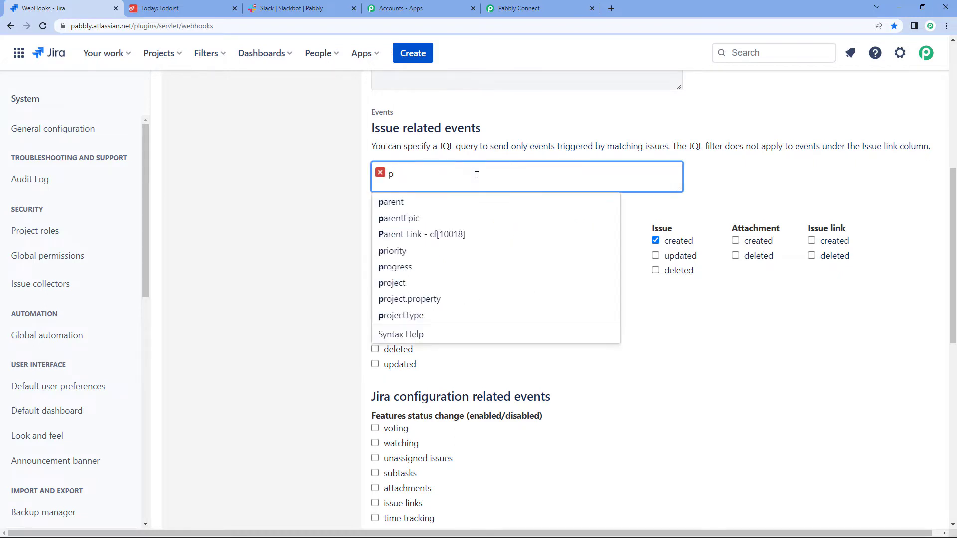
text(roject)
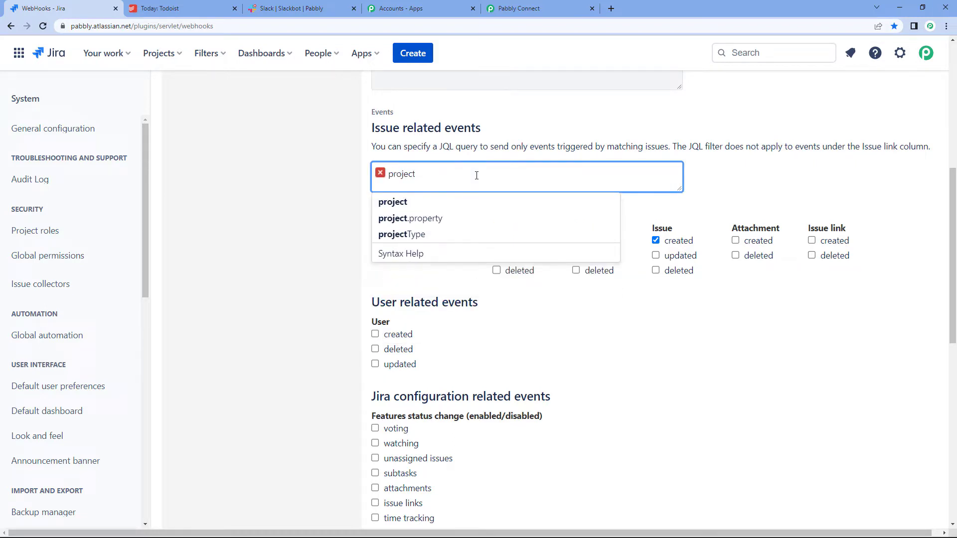
text( =)
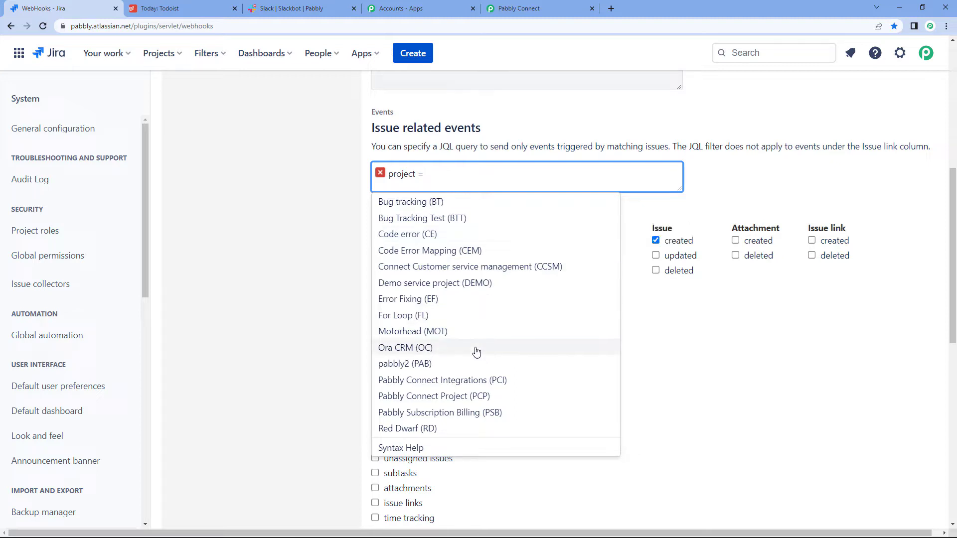
click(464, 380)
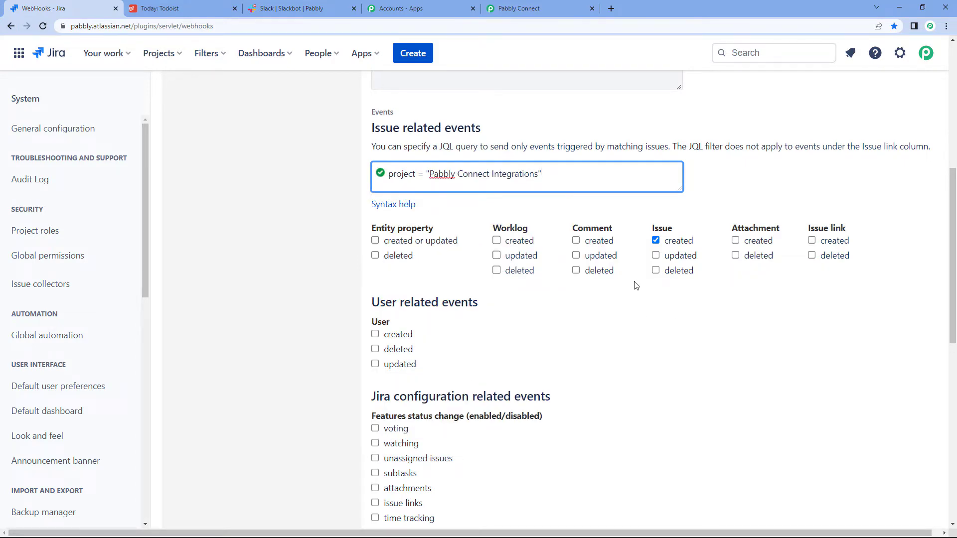
scroll(623, 282, down, 5)
scroll(615, 282, up, 5)
scroll(616, 282, down, 10)
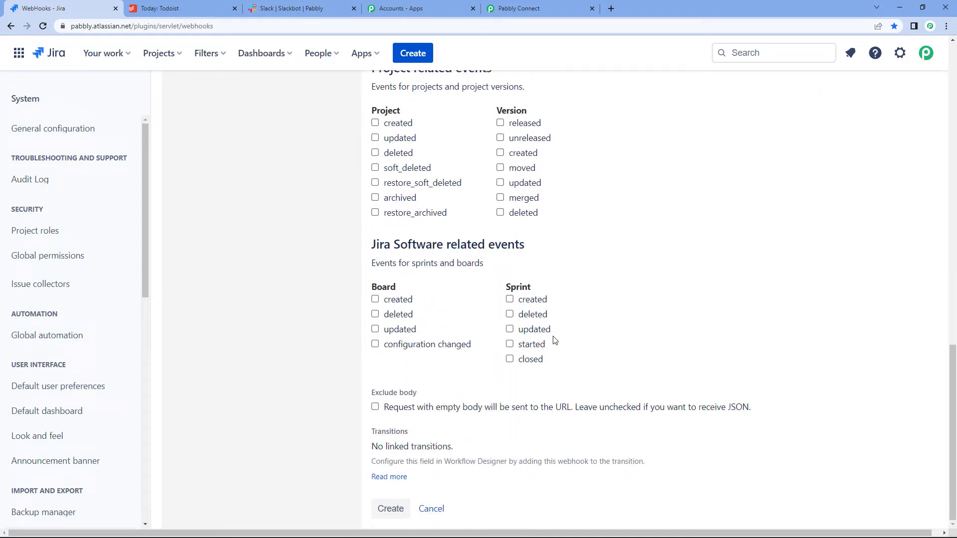
click(391, 517)
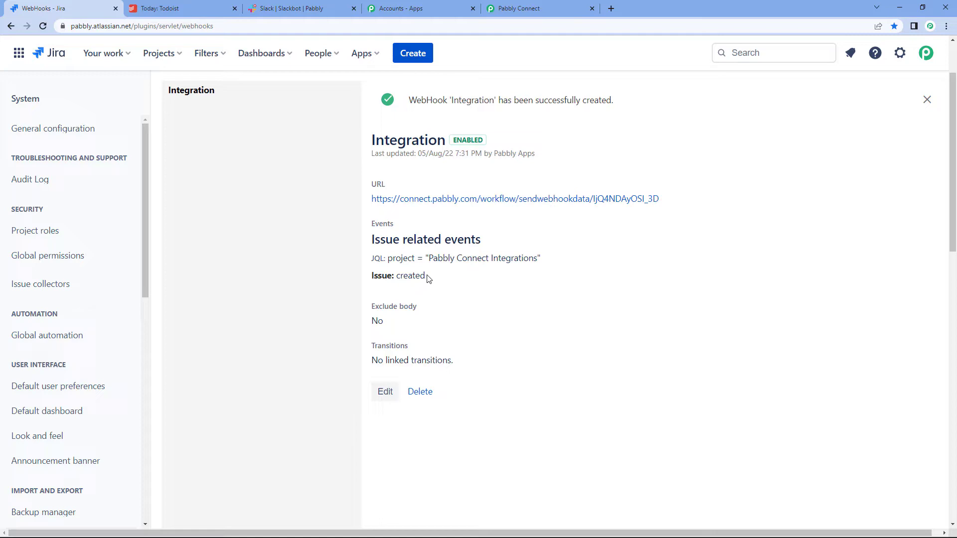
click(517, 8)
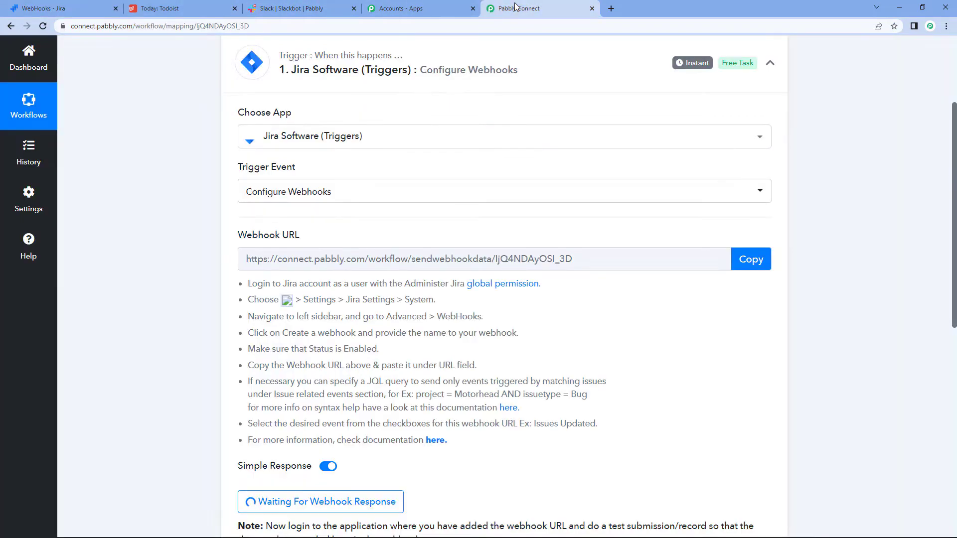
scroll(519, 233, down, 6)
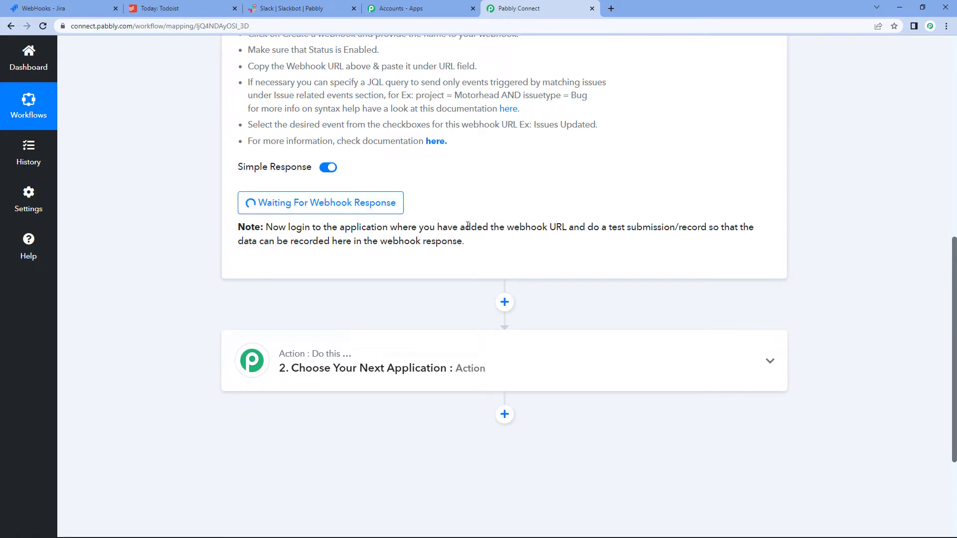
drag(585, 228, 697, 258)
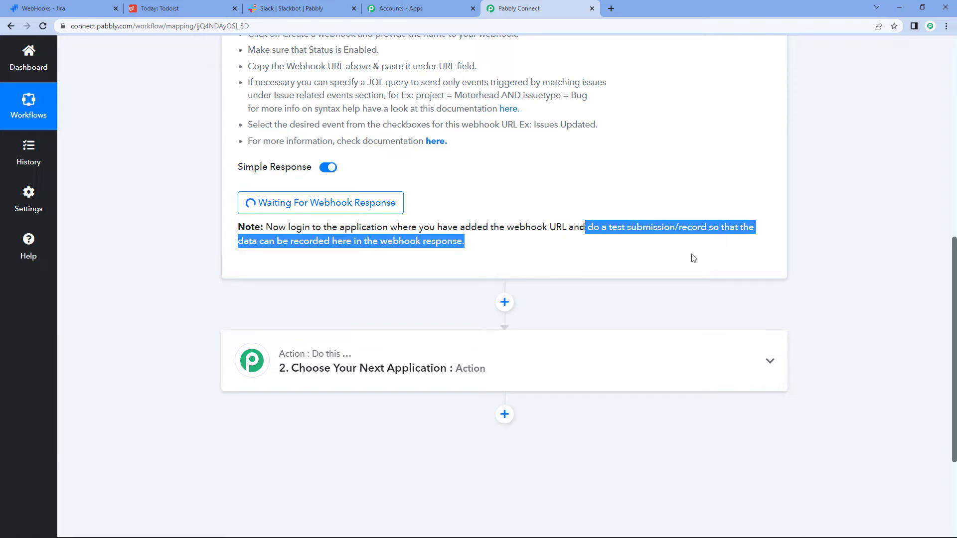
scroll(673, 239, up, 4)
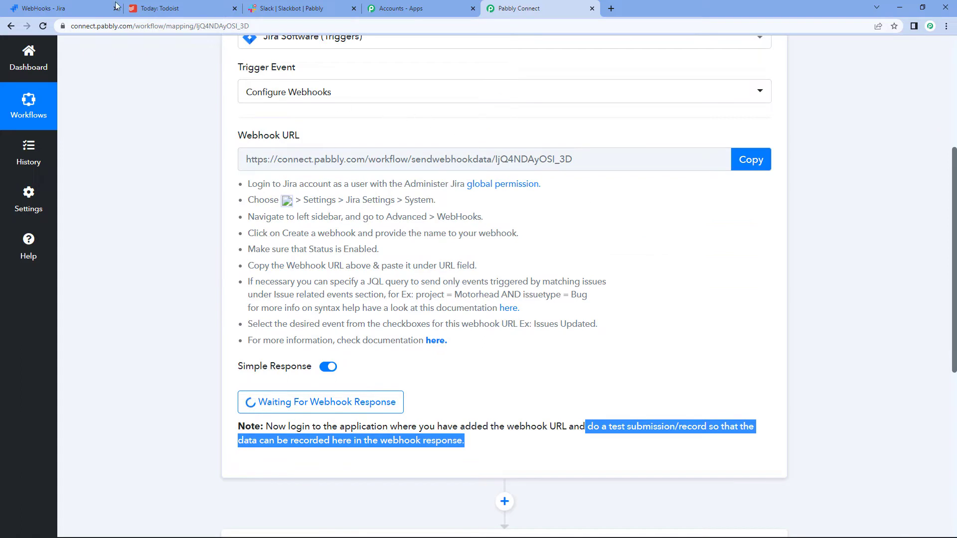
click(77, 6)
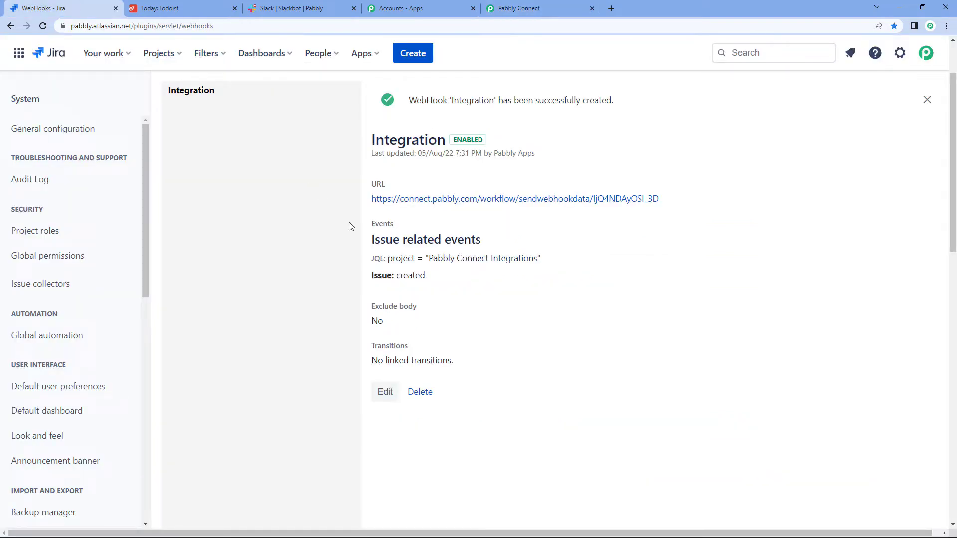
Step: Start a PCI Task with summary 'Create Integration' and description 'For WhatsApp to Google Sheets'
click(412, 53)
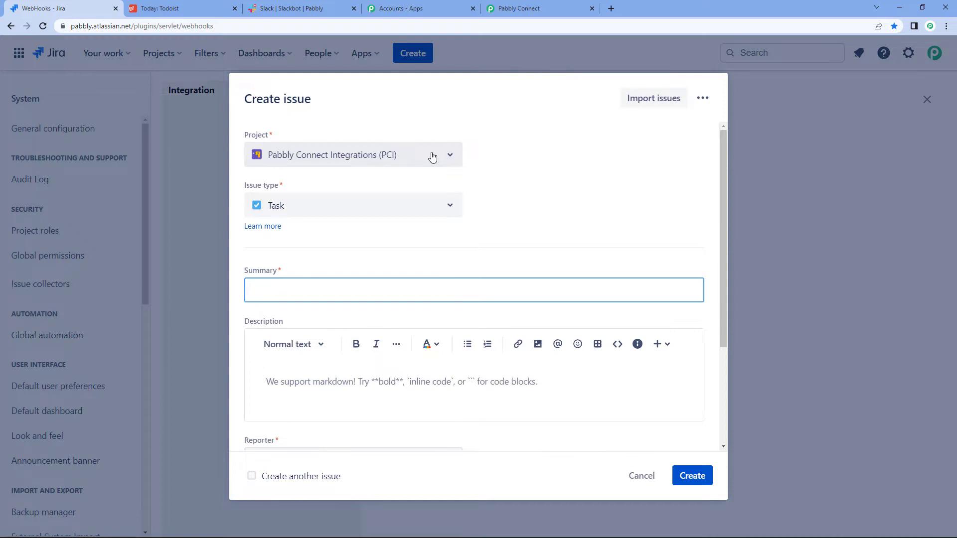
click(432, 157)
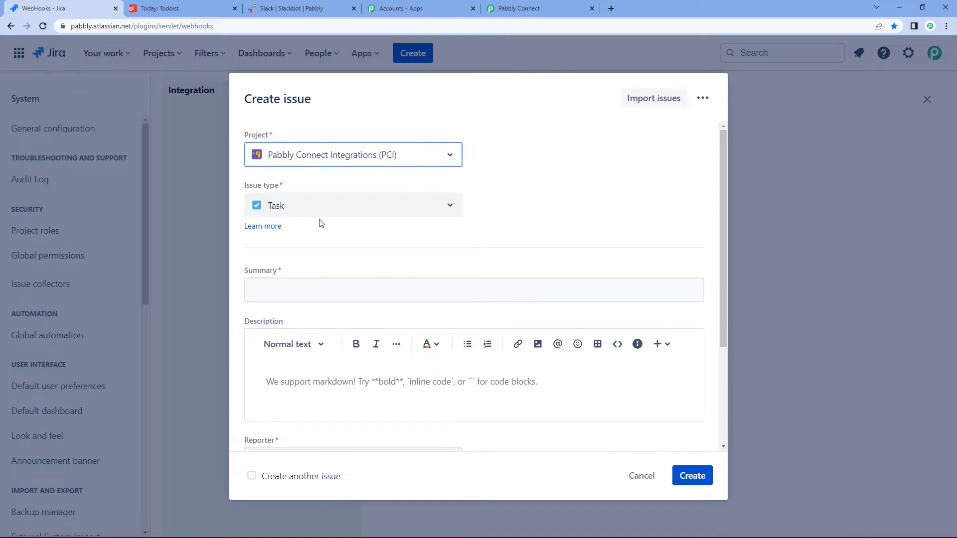
click(332, 285)
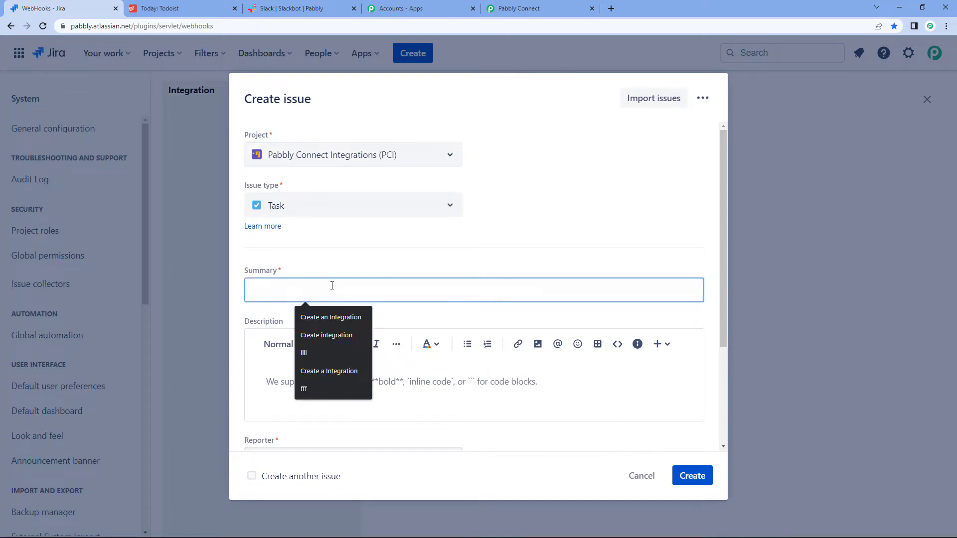
text(Create)
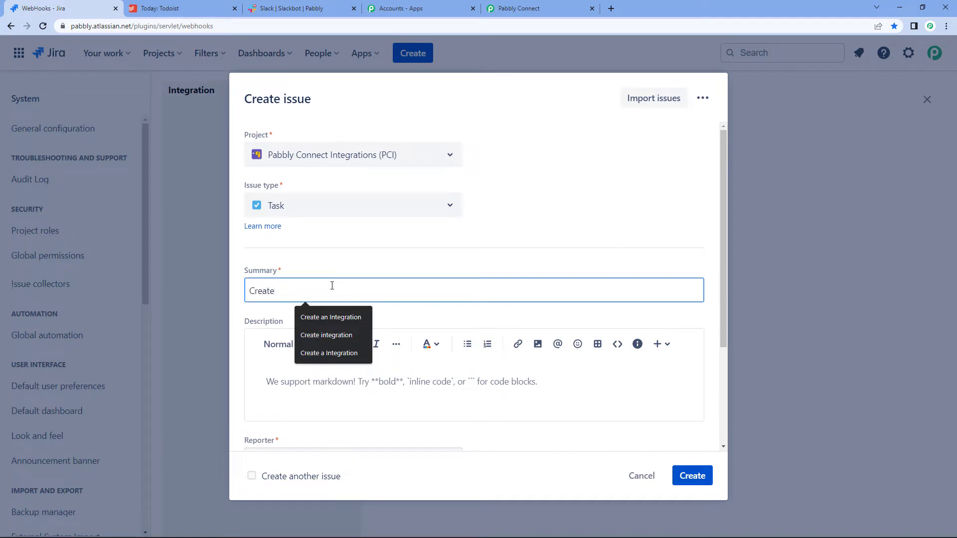
text( In)
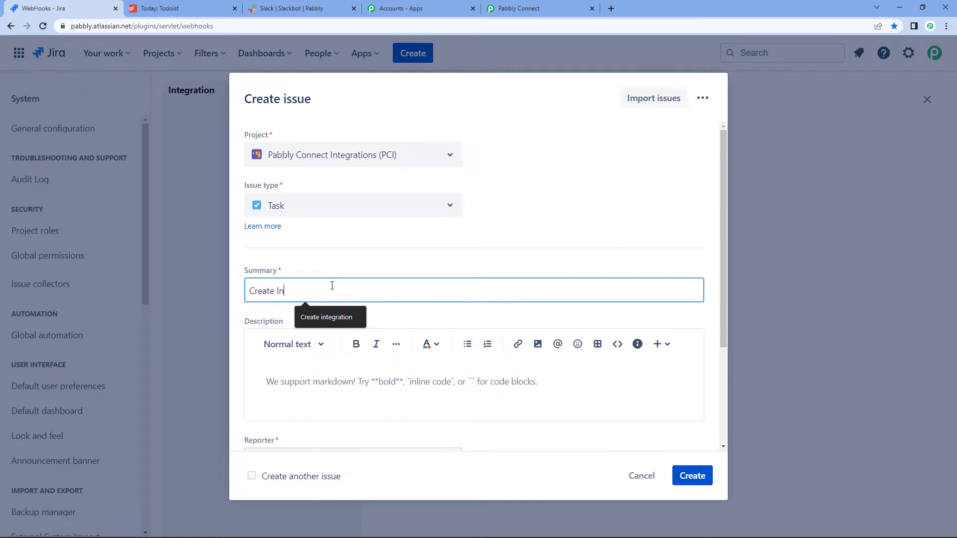
text(tegration)
click(401, 380)
text(For)
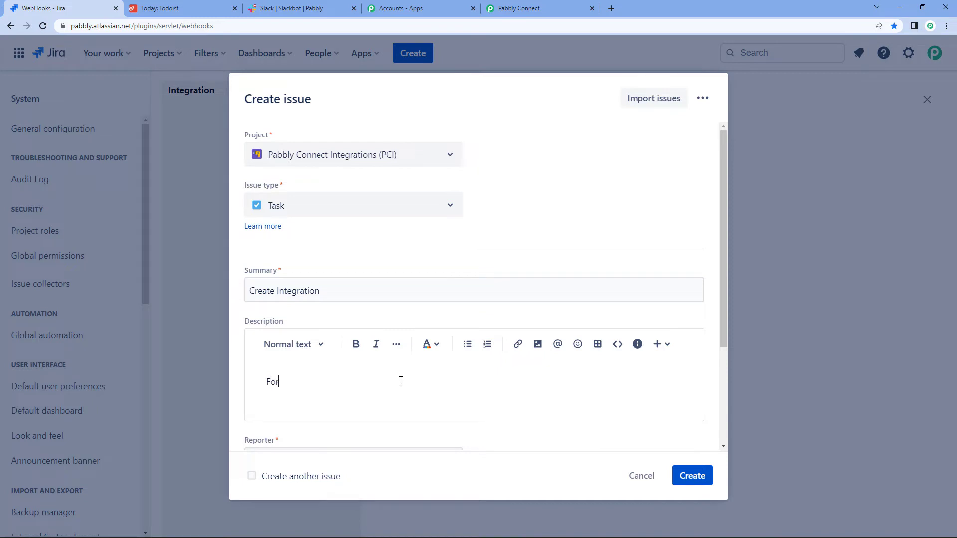
text( whatsApp to Google Sheets)
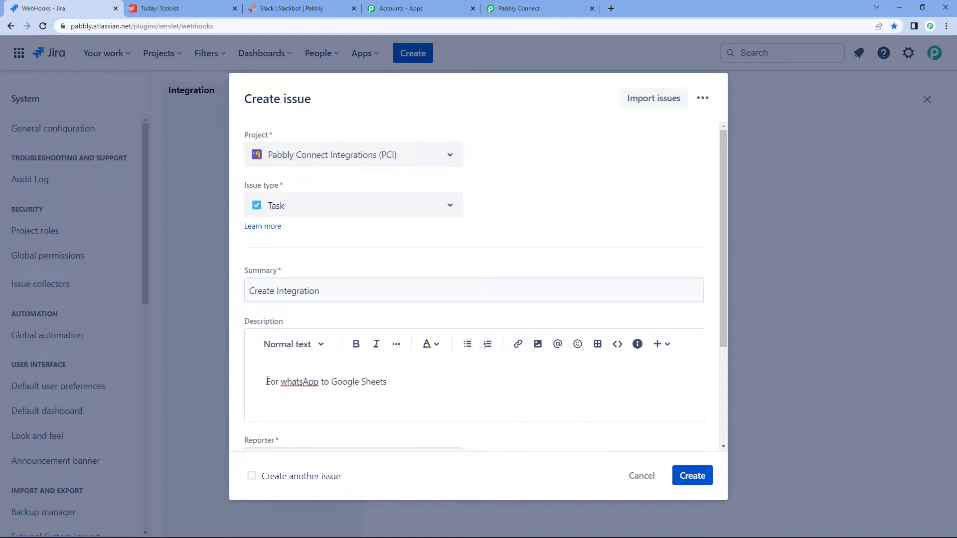
key(BackSpace)
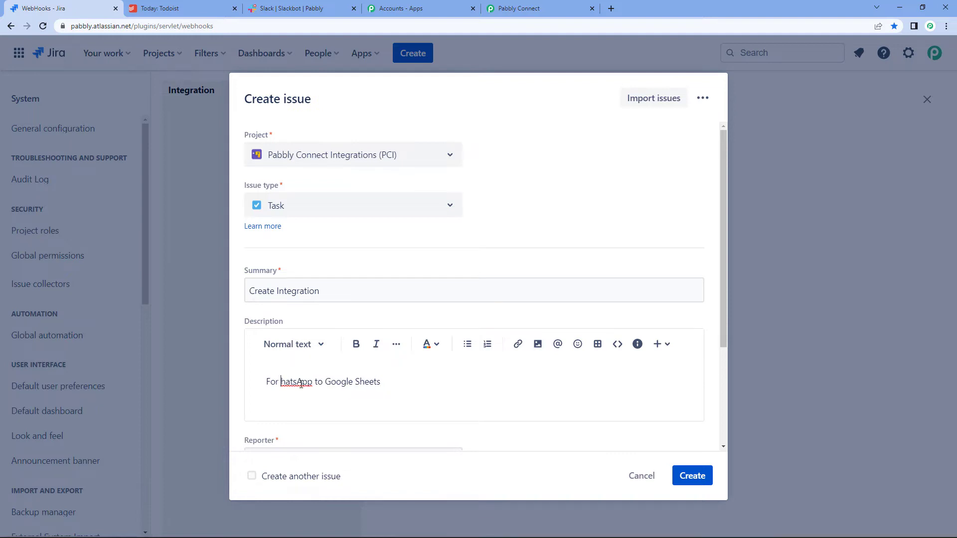
text(W)
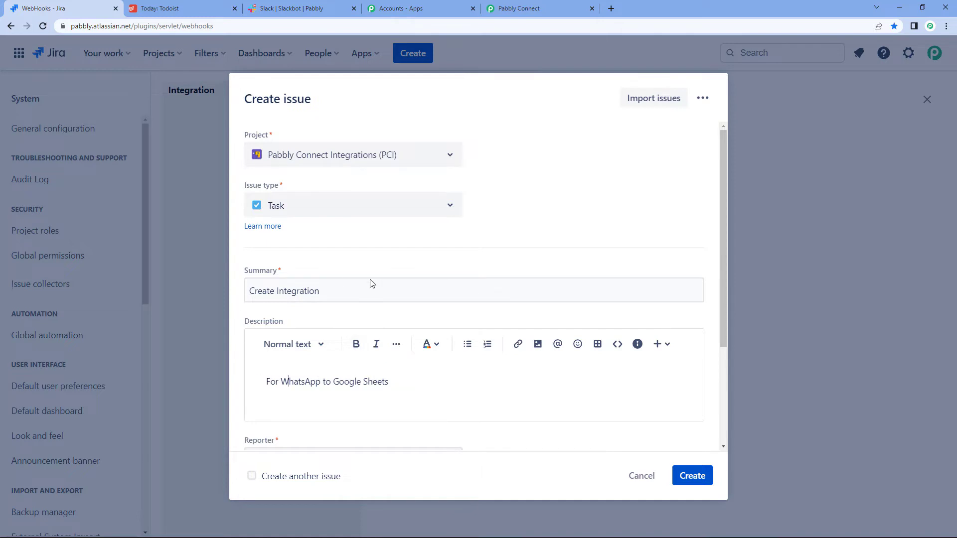
scroll(475, 310, down, 1)
Step: Set due date Aug 6, 2022 and a teammate assignee, create issue PCI-79 and view it
scroll(466, 289, down, 3)
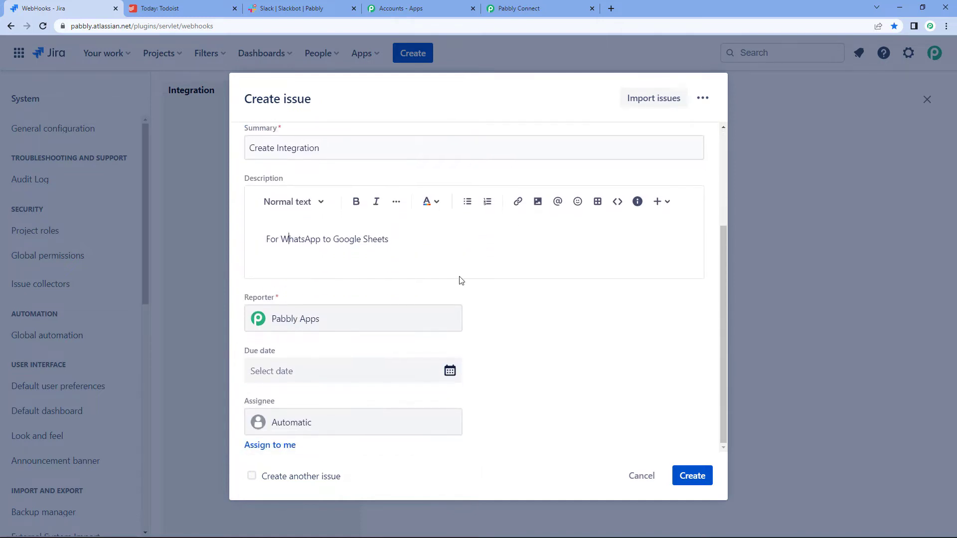
click(350, 372)
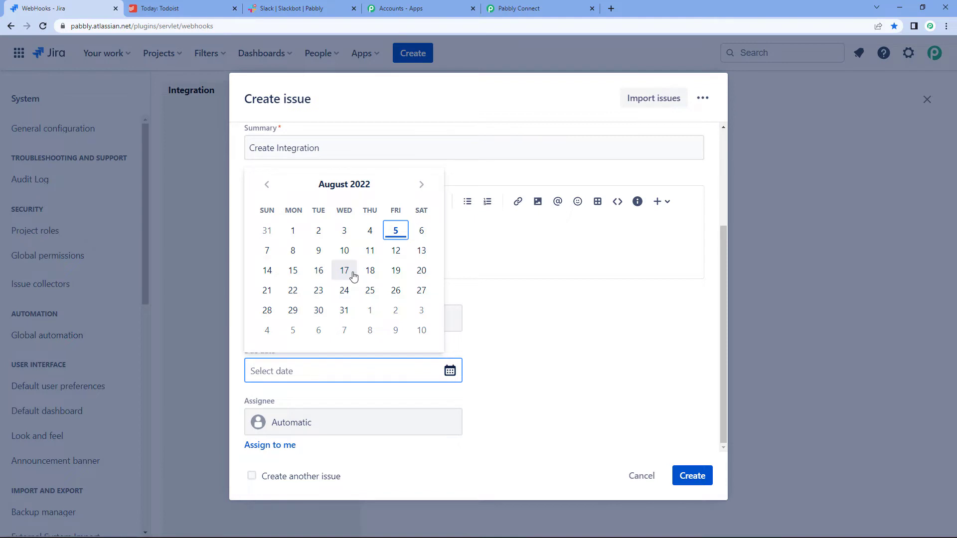
click(421, 231)
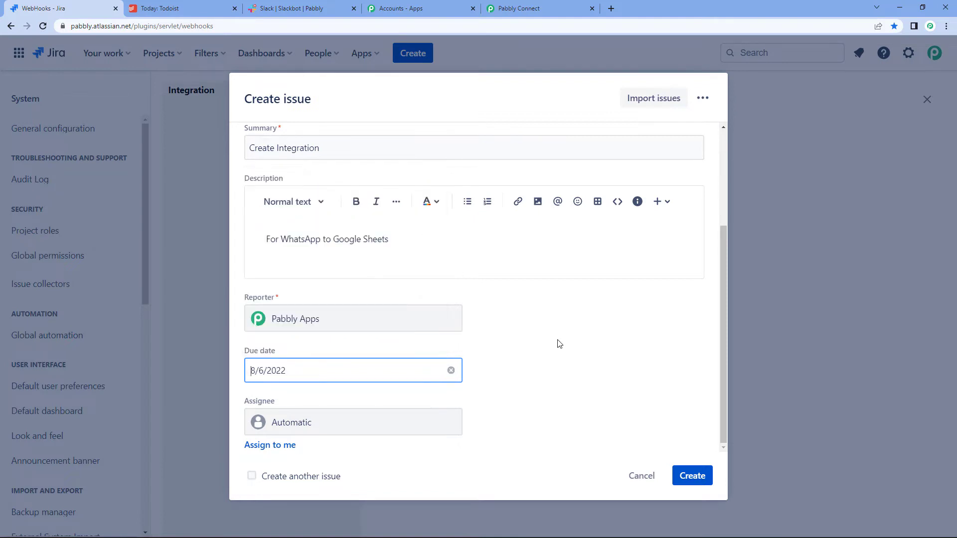
click(331, 419)
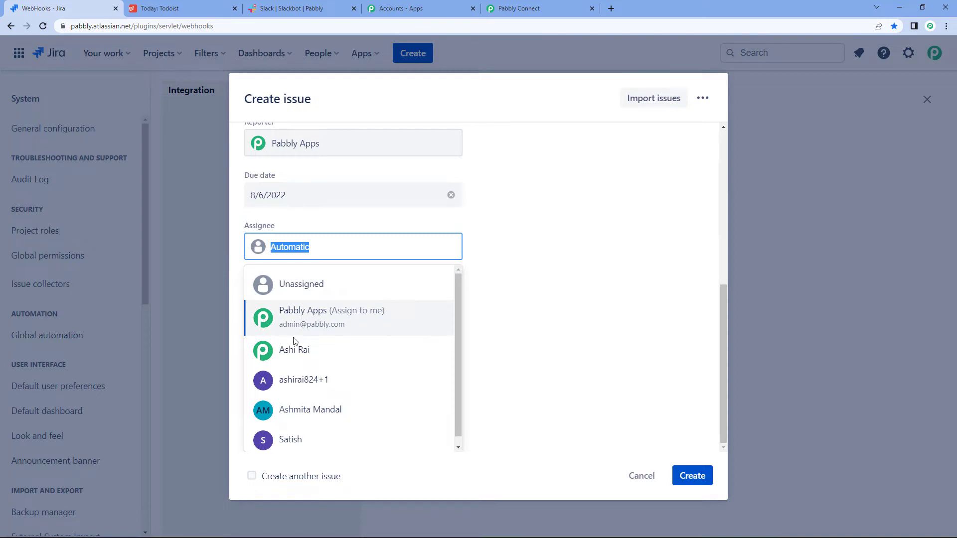
click(300, 354)
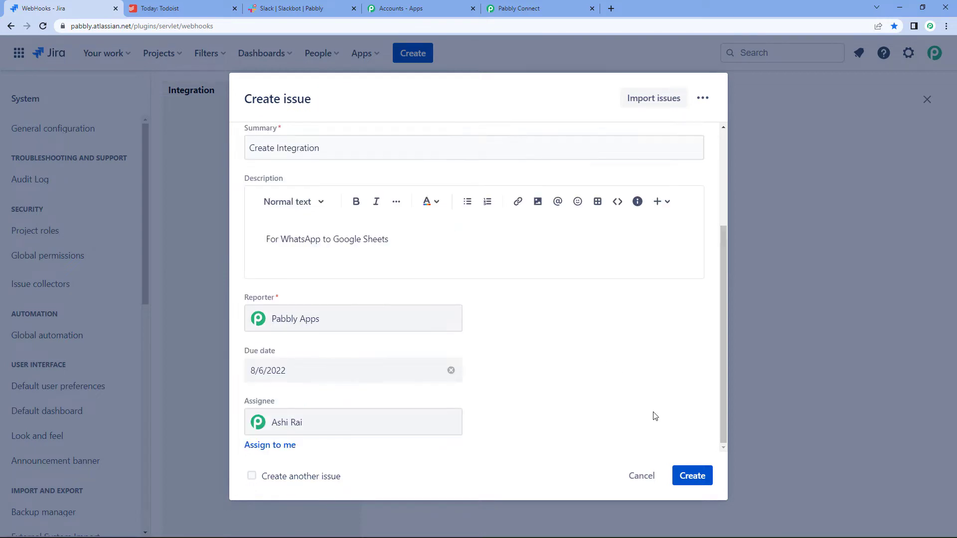
click(699, 483)
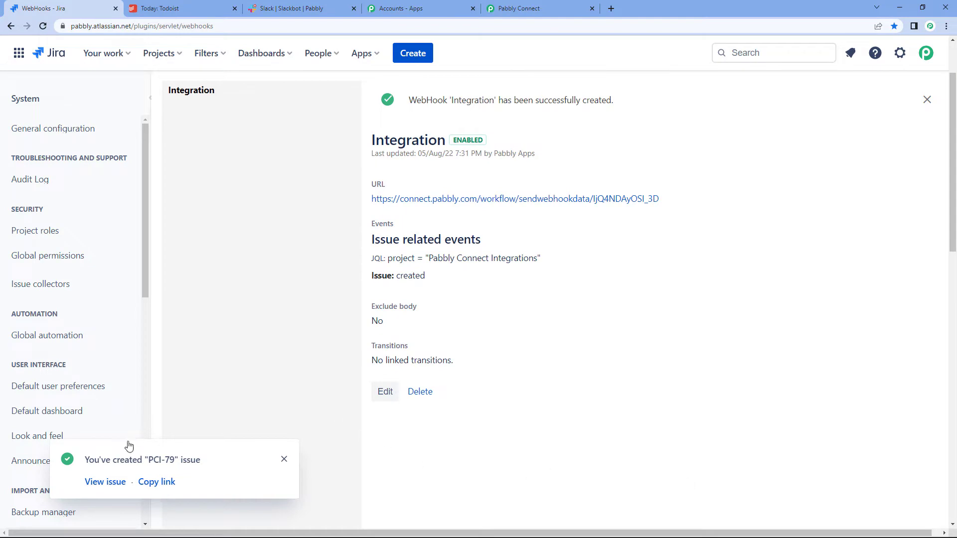
click(95, 484)
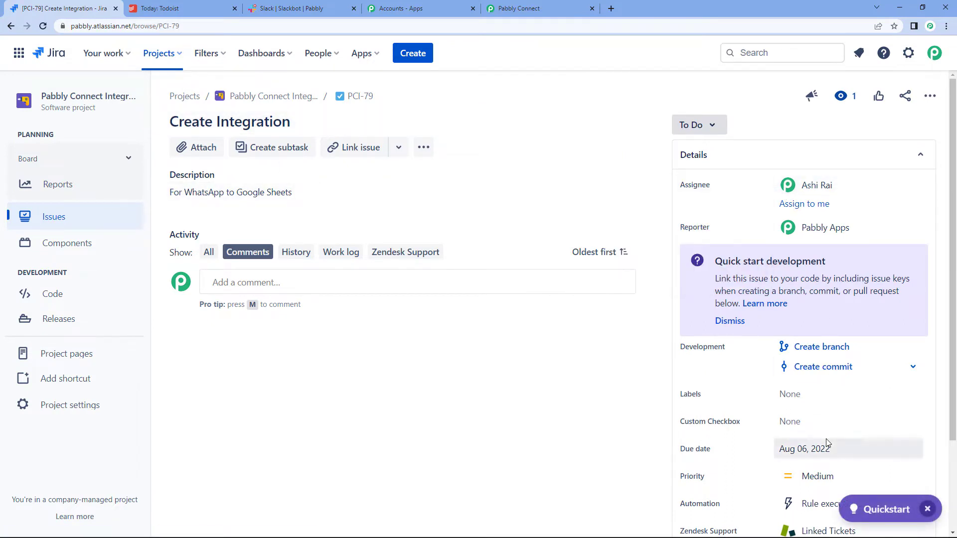
Step: Back in Pabbly Connect, review the received Jira issue fields and select the Assignee DisplayName value
click(567, 5)
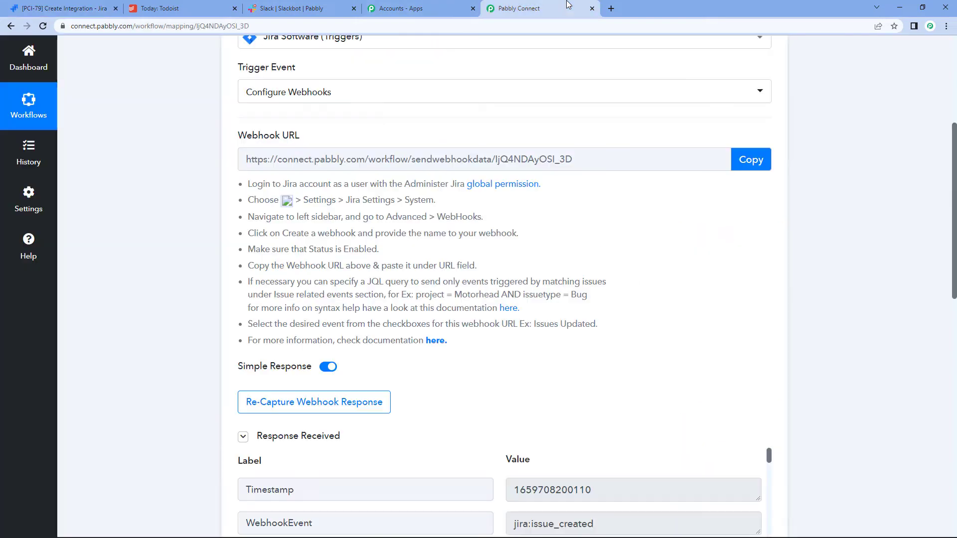
scroll(572, 219, down, 5)
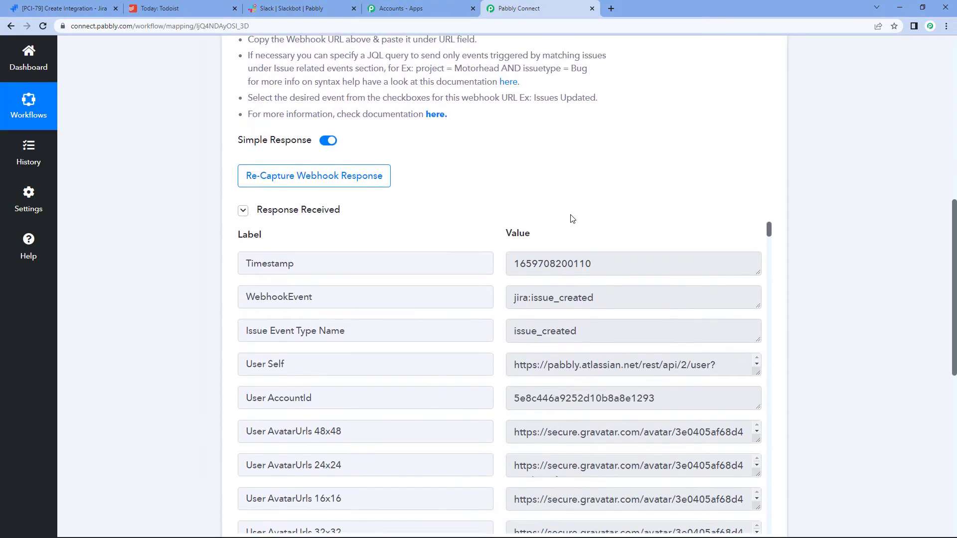
scroll(571, 219, down, 3)
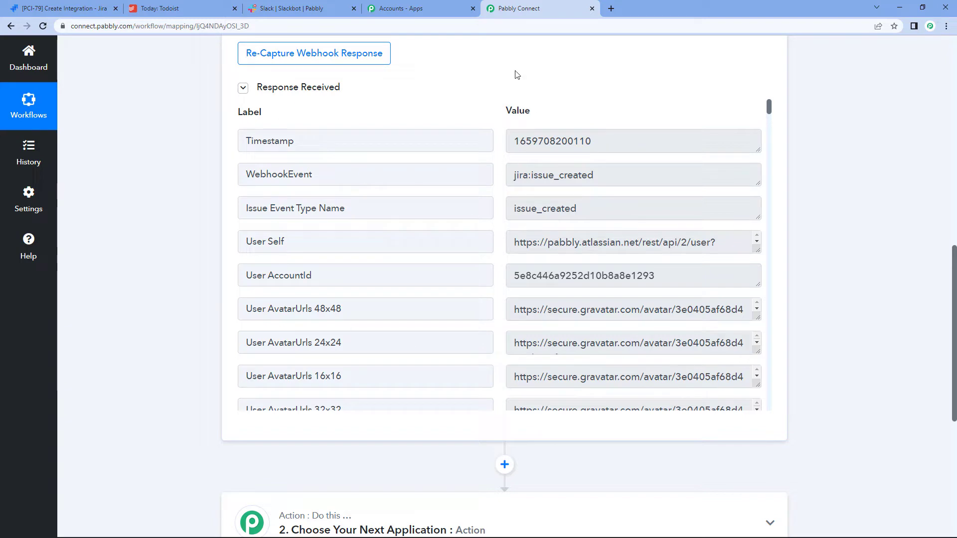
scroll(636, 170, up, 5)
scroll(636, 170, up, 5)
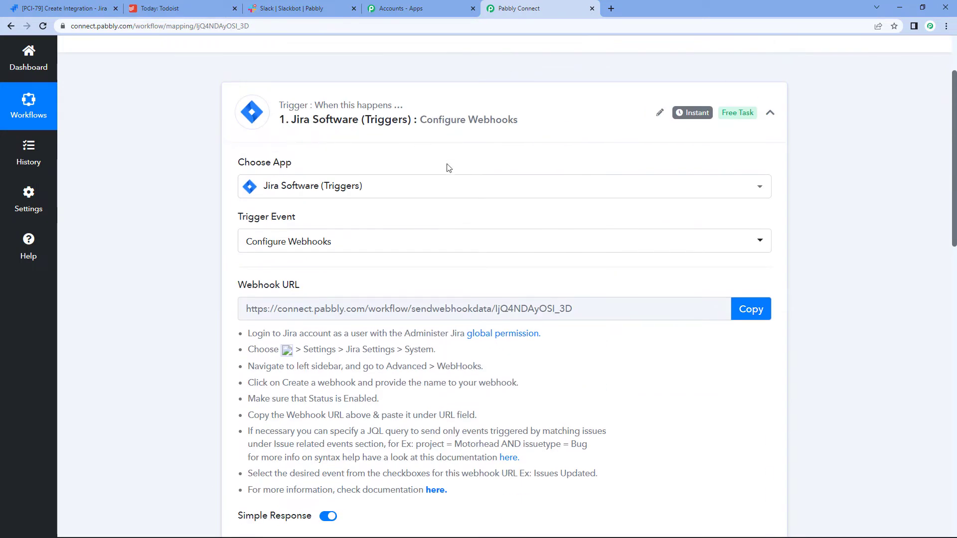
scroll(626, 284, down, 4)
scroll(653, 272, up, 2)
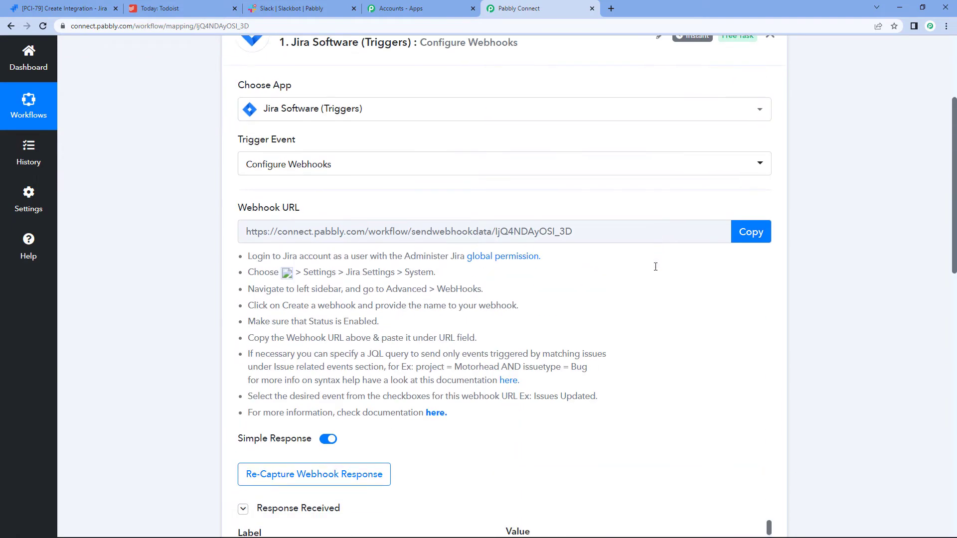
scroll(656, 265, down, 12)
scroll(656, 264, up, 7)
scroll(656, 265, up, 5)
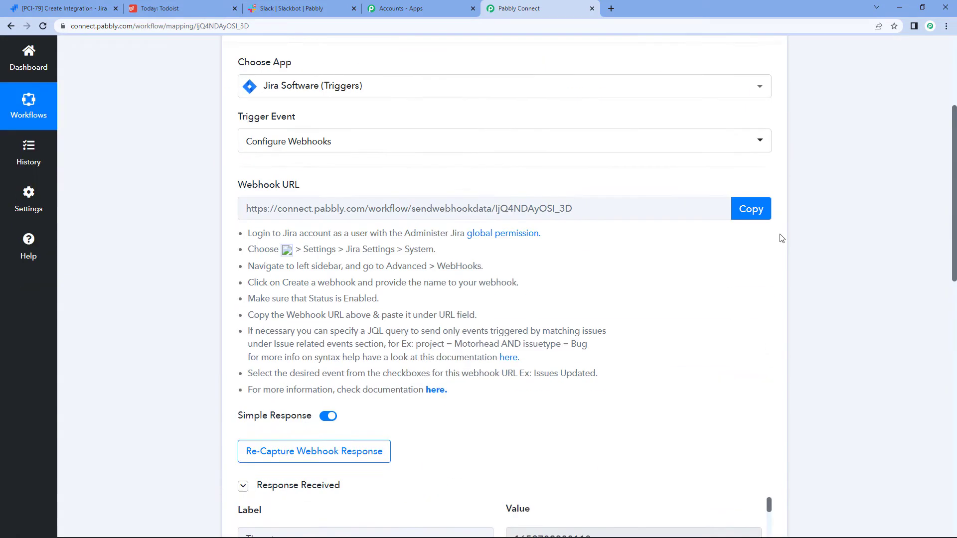
scroll(656, 264, down, 8)
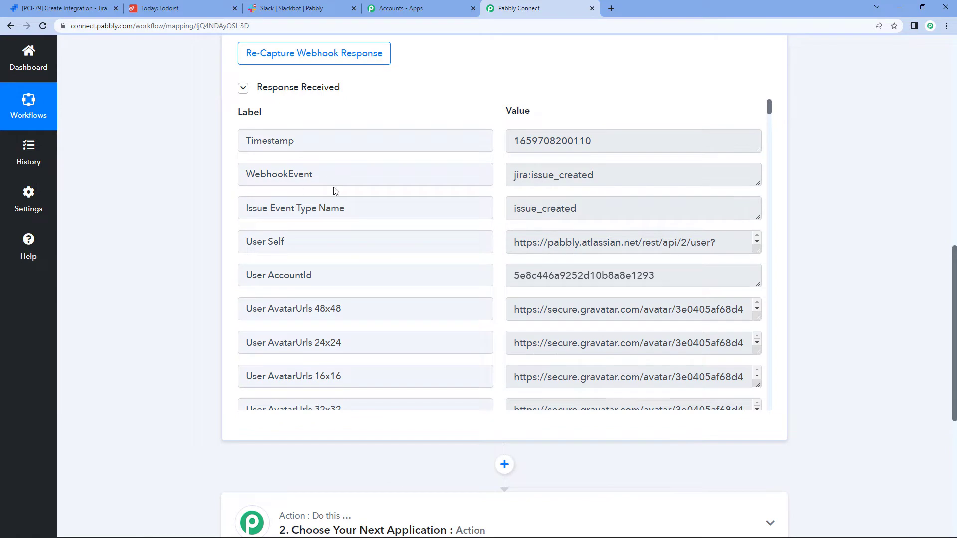
scroll(636, 213, down, 6)
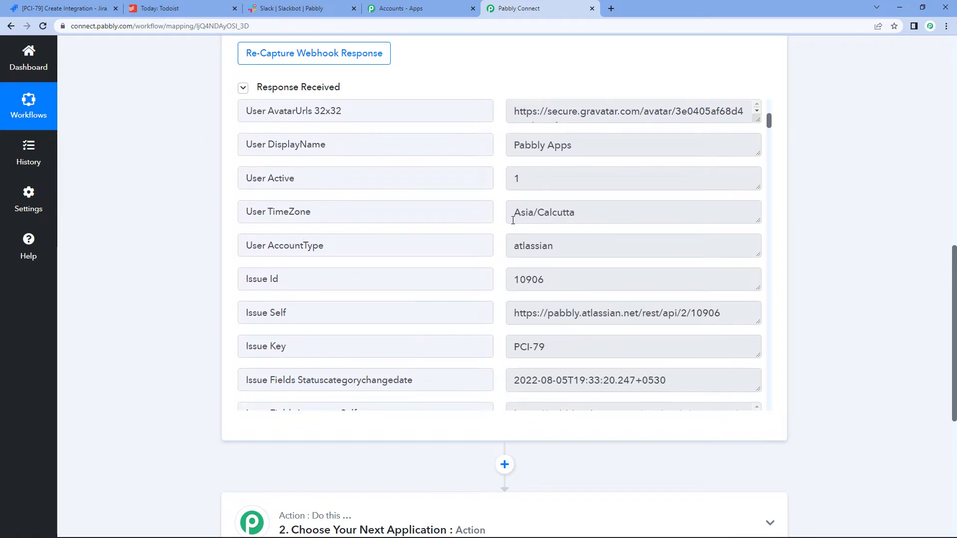
scroll(513, 220, down, 10)
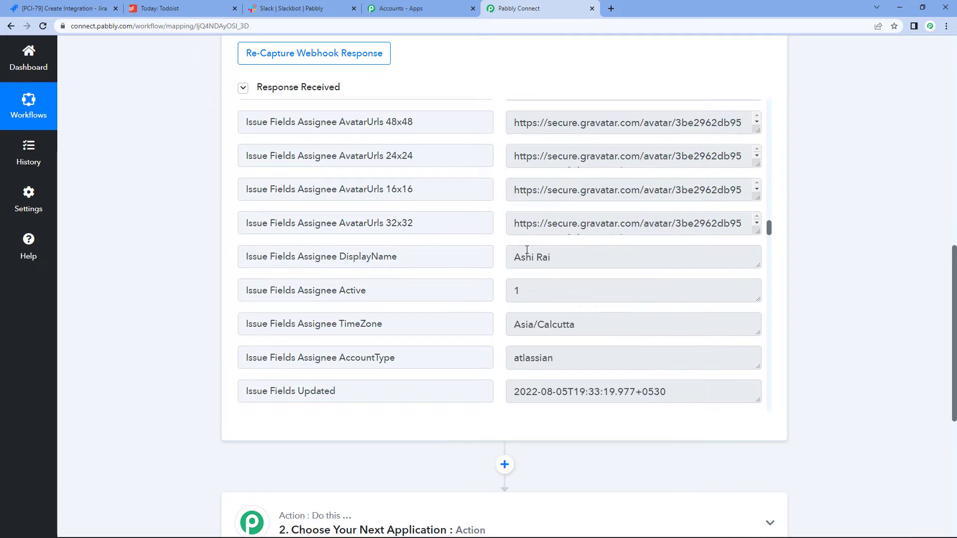
triple_click(570, 259)
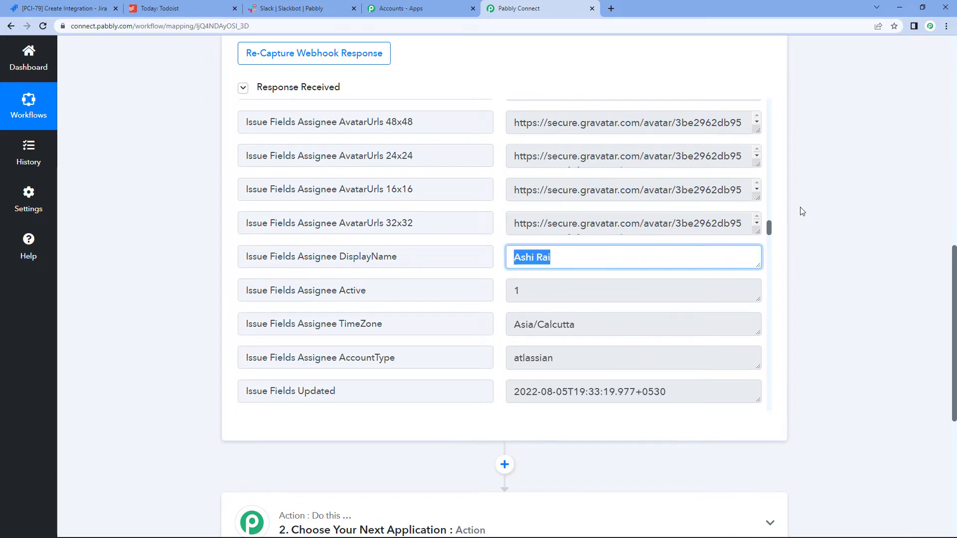
click(790, 216)
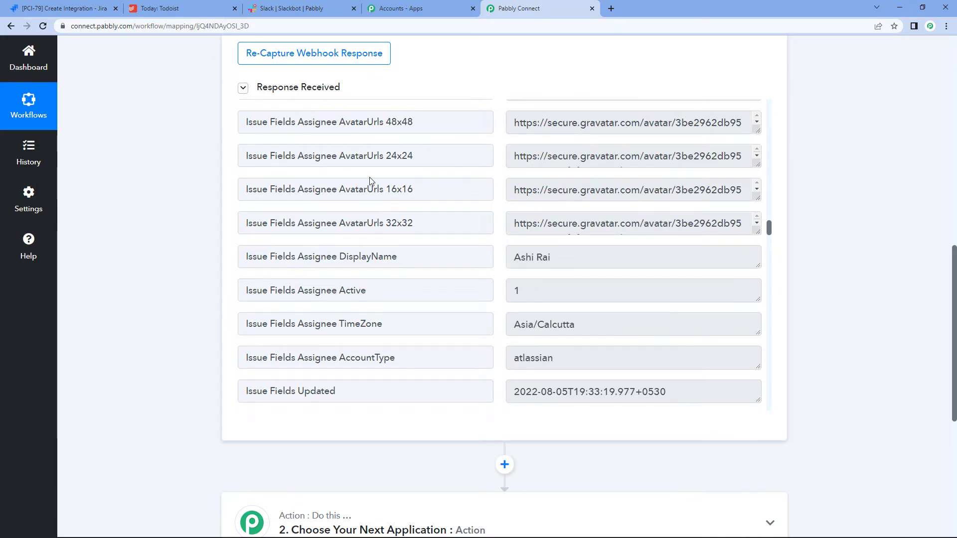
scroll(514, 220, up, 5)
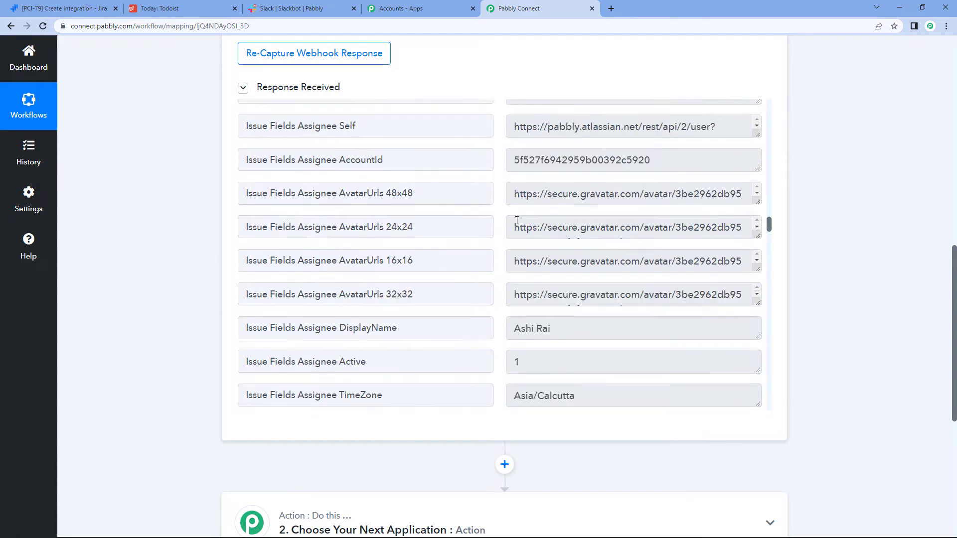
scroll(652, 277, down, 10)
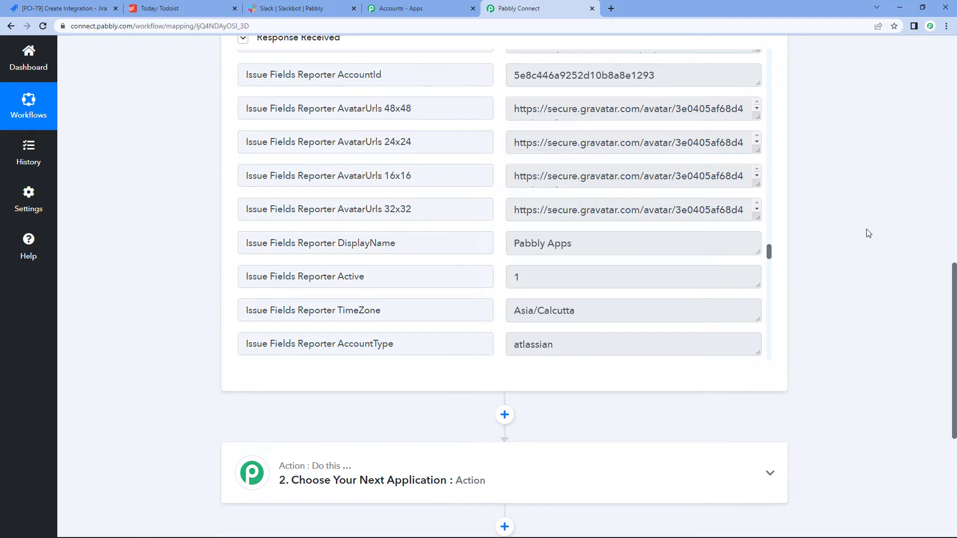
scroll(868, 233, down, 5)
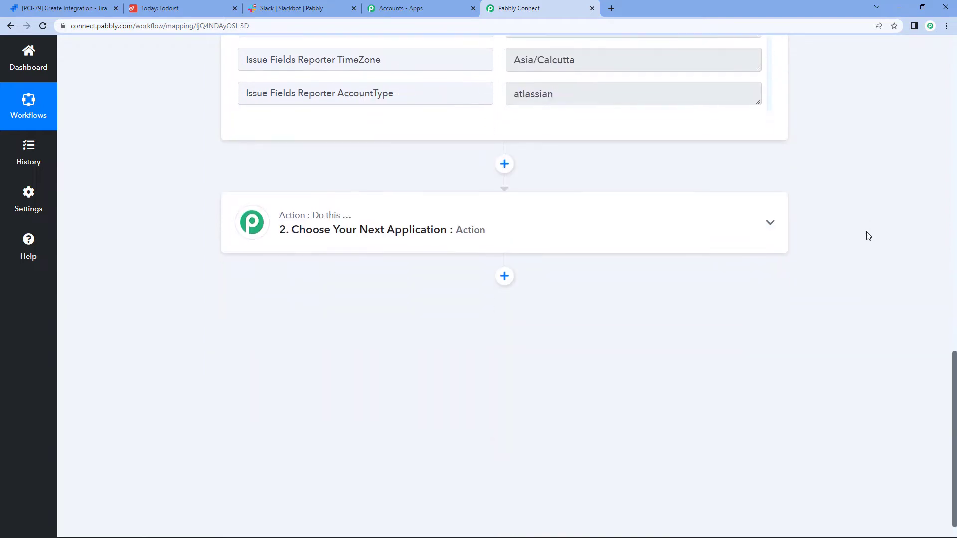
Step: Add a Filter by Pabbly action as the step after the Jira trigger
click(491, 200)
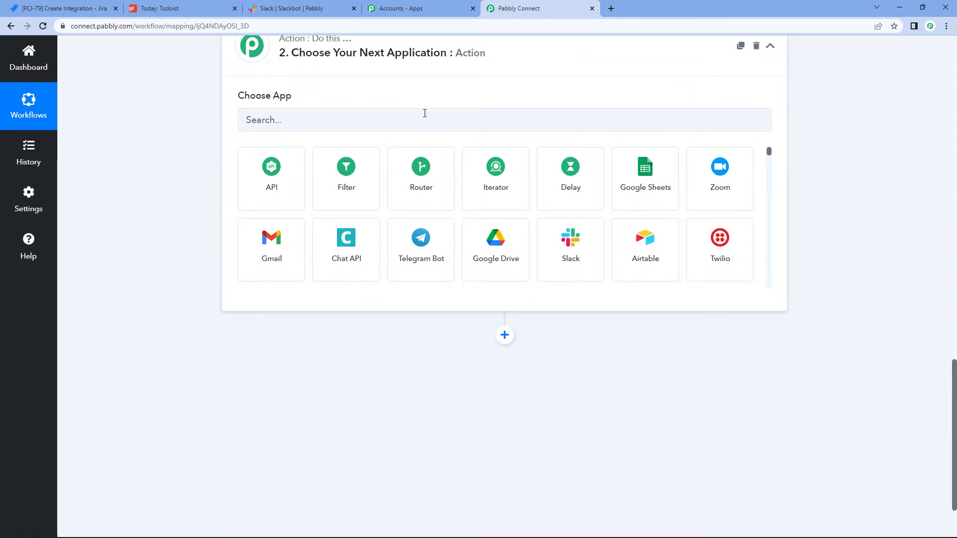
click(424, 114)
text(filter)
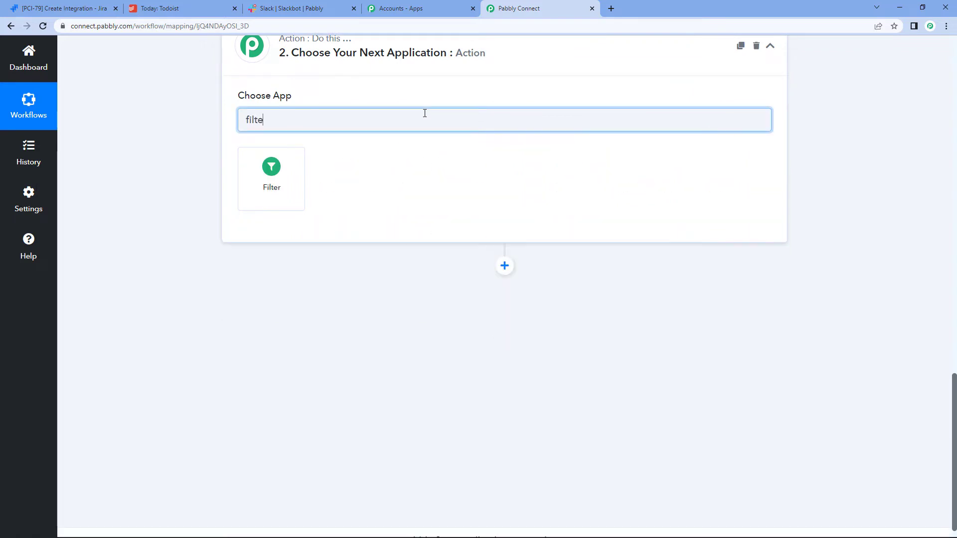
click(268, 178)
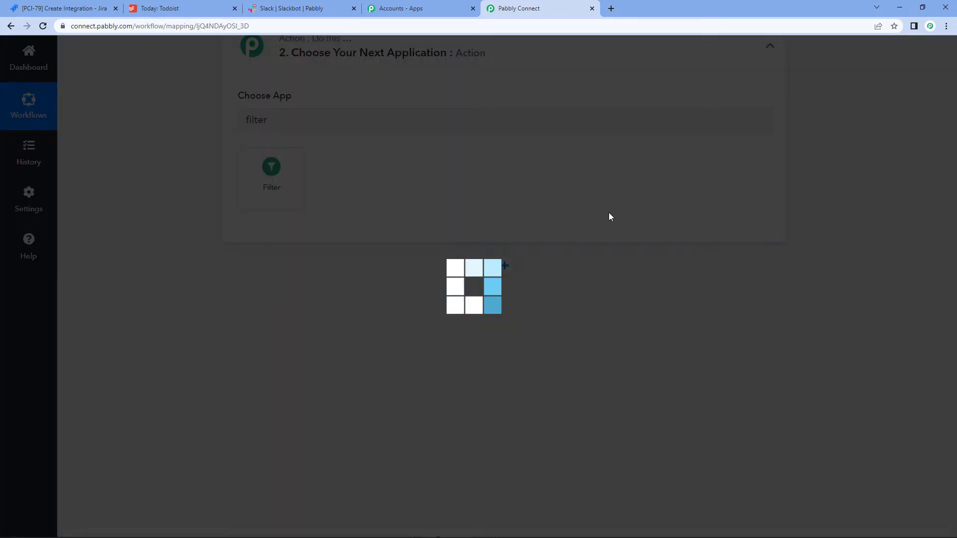
Step: Set the filter's label to the Jira field Issue Fields Assignee DisplayName
scroll(398, 180, down, 1)
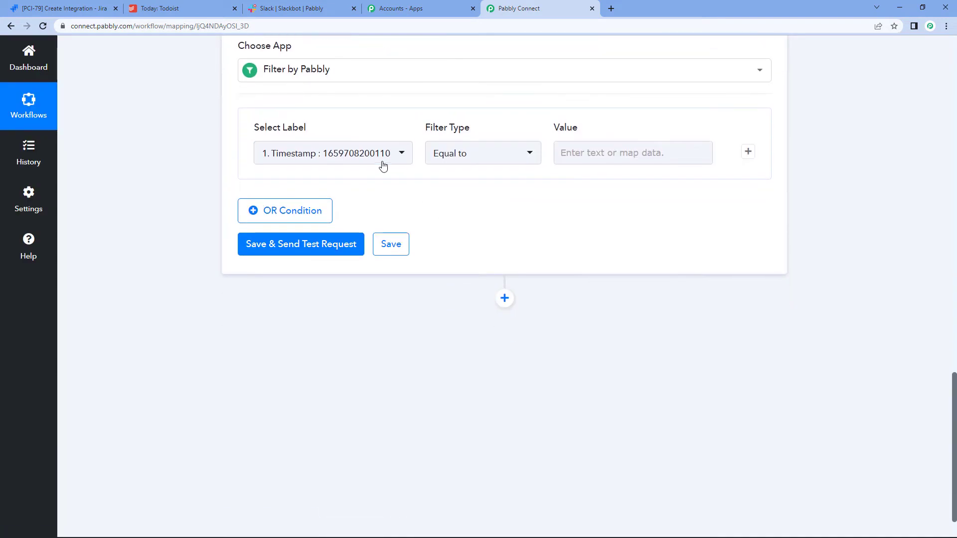
click(384, 162)
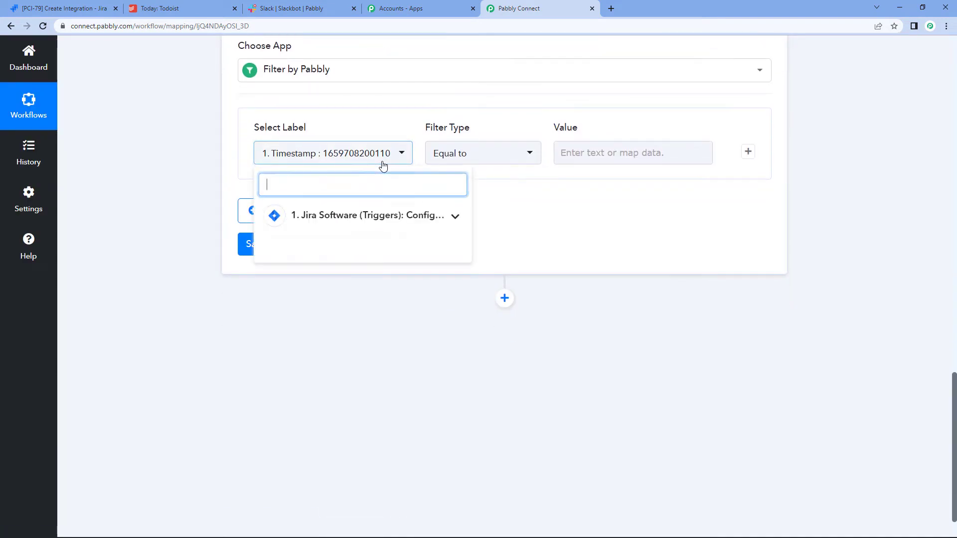
click(326, 223)
text(a)
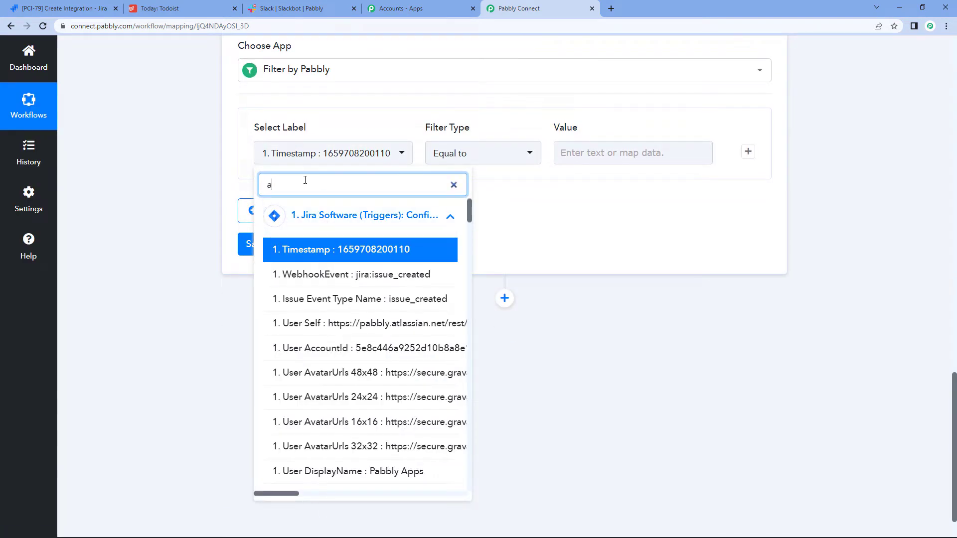
text(ssign)
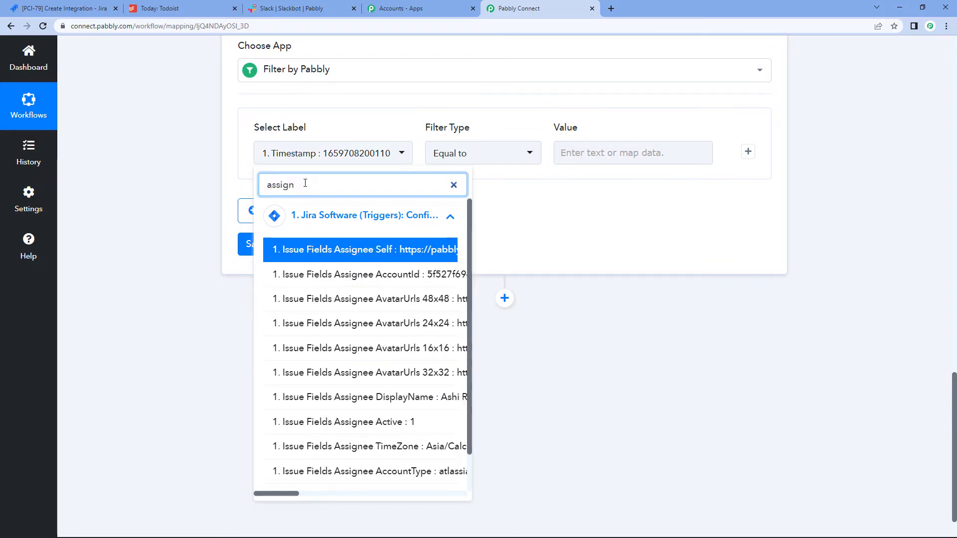
click(415, 398)
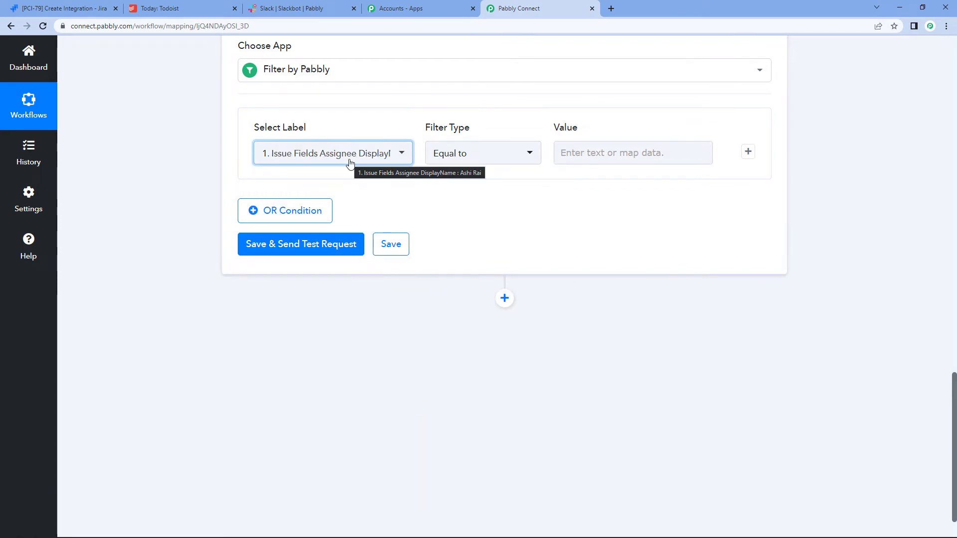
scroll(534, 368, up, 8)
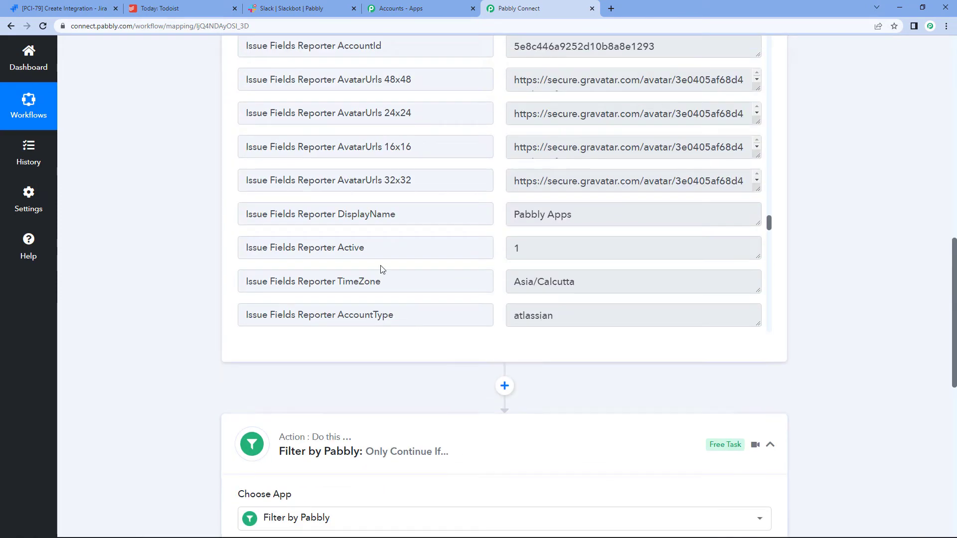
Step: Make the filter condition Assignee DisplayName Equal to the assignee's full name
scroll(568, 213, down, 5)
scroll(426, 500, down, 5)
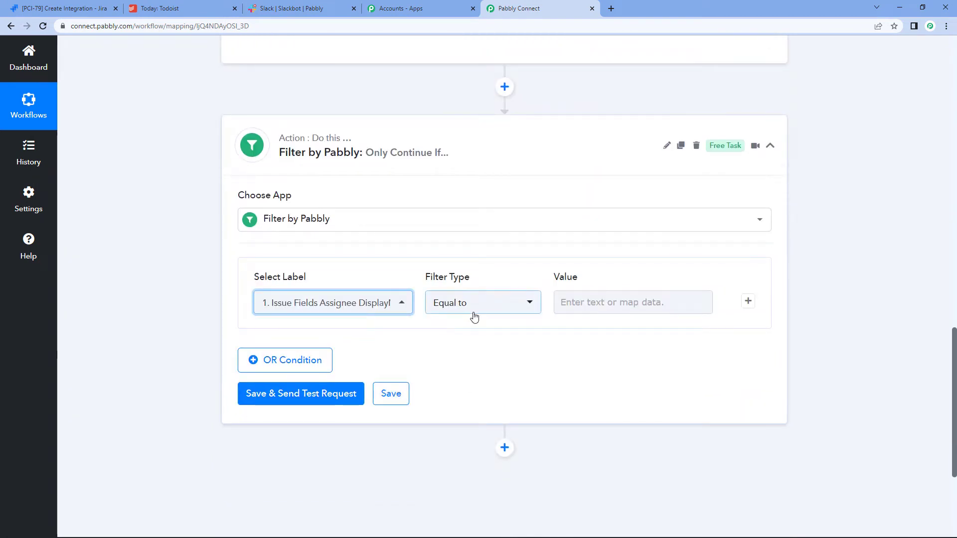
click(594, 301)
click(594, 301)
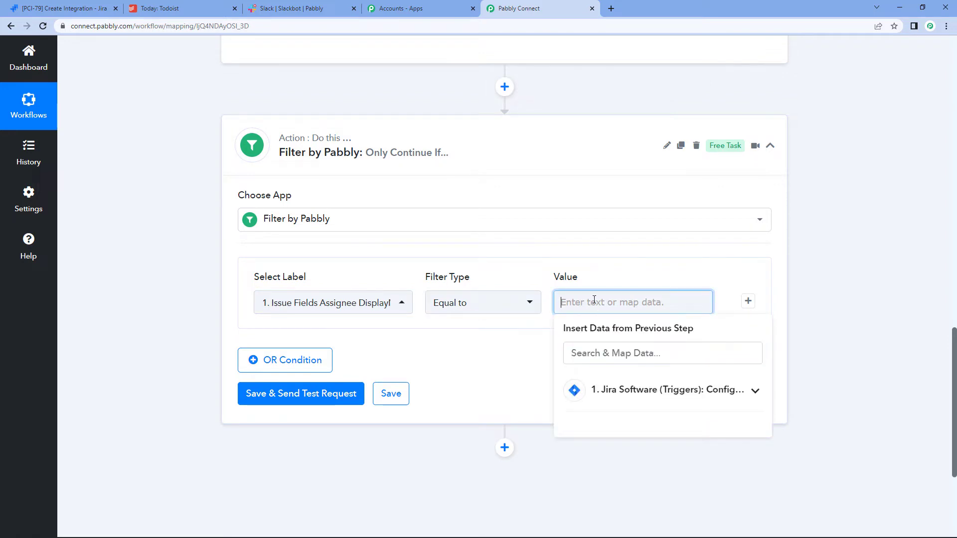
click(850, 243)
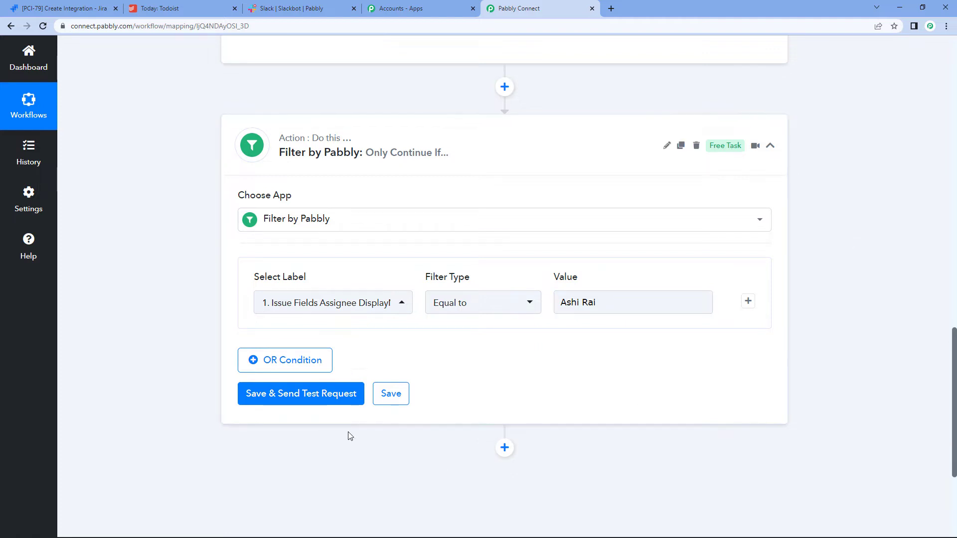
Step: Save and test the filter, confirm 'Condition is true', and collapse the filter card
click(326, 407)
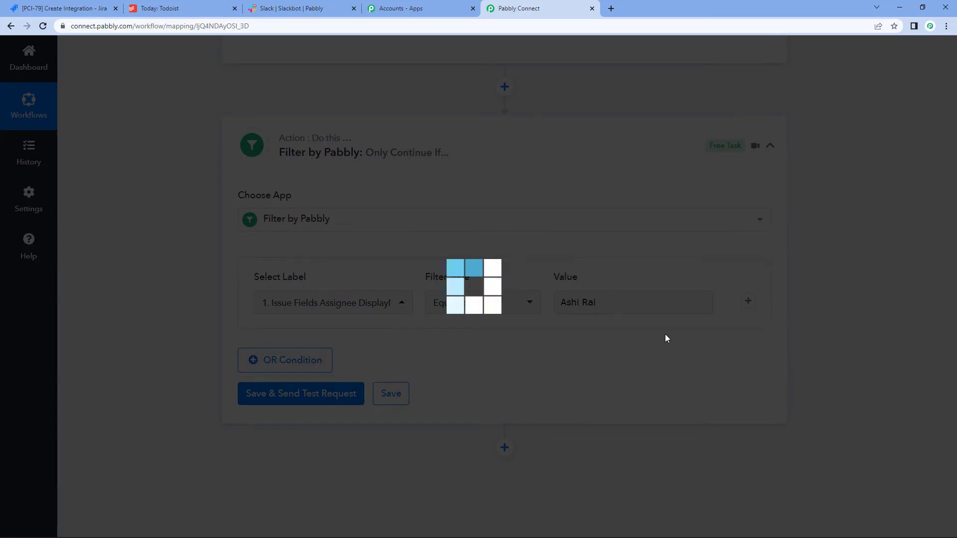
scroll(603, 328, down, 3)
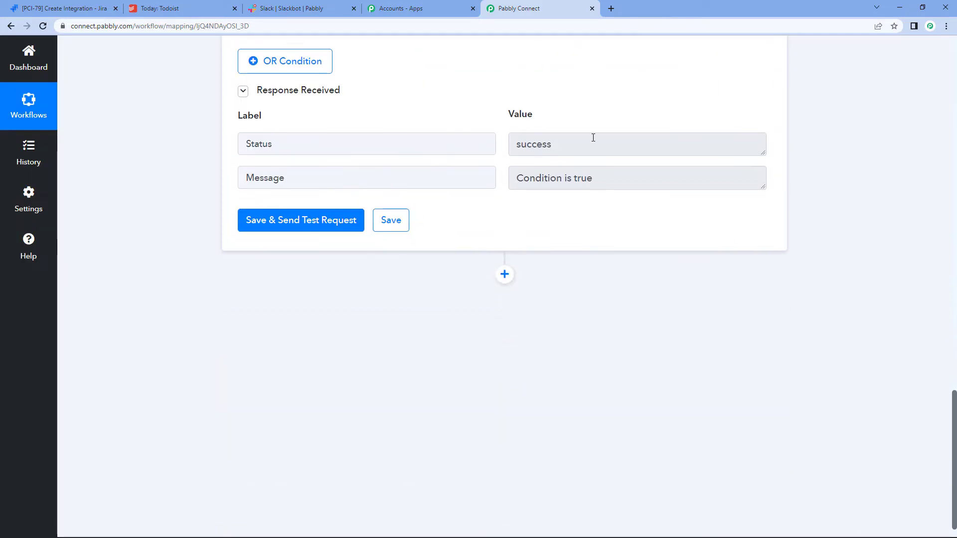
scroll(807, 348, up, 8)
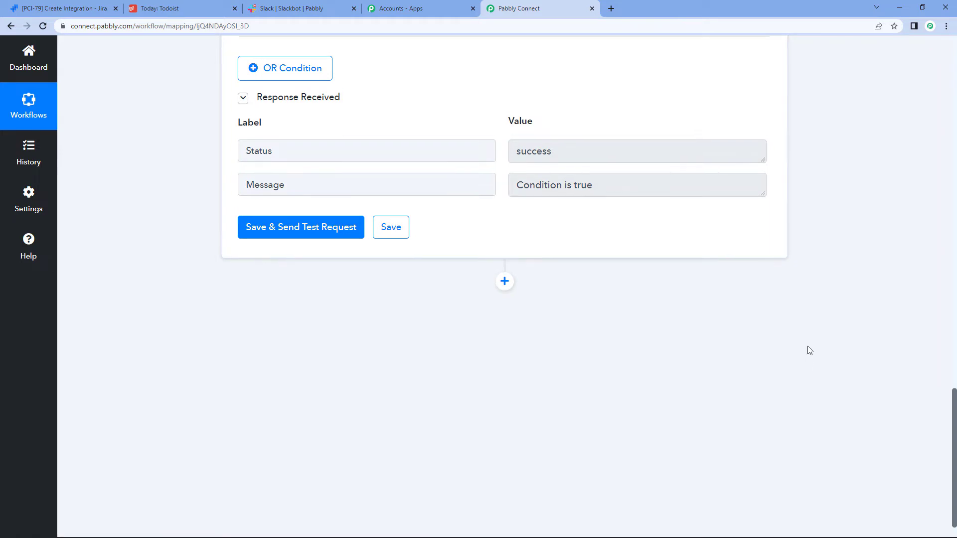
click(770, 248)
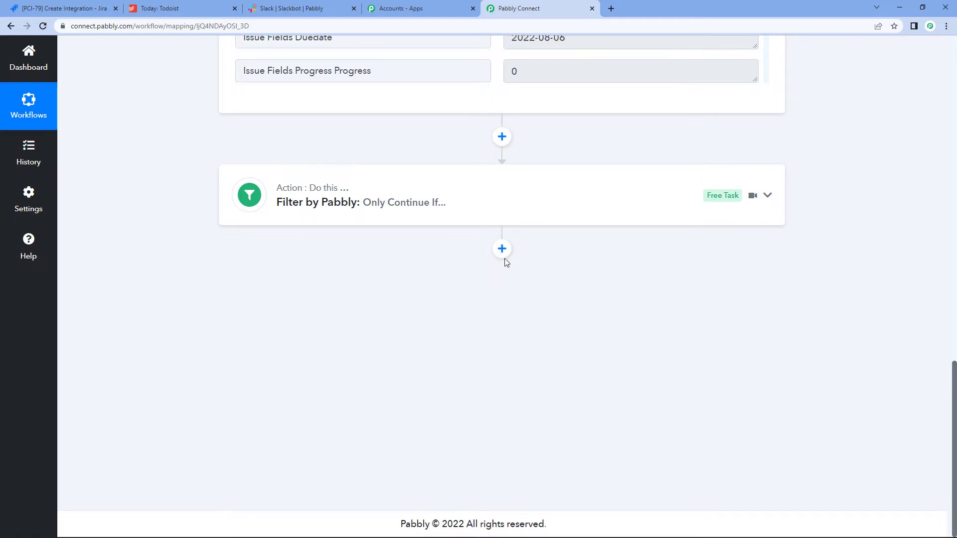
Step: Add a Todoist step with the Create a Task action and begin connecting the account
click(501, 249)
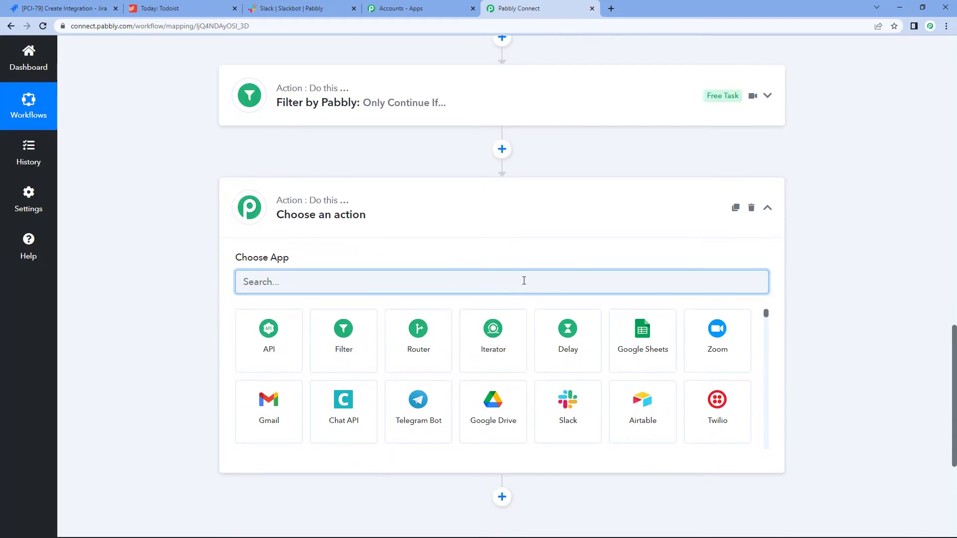
text(todoi)
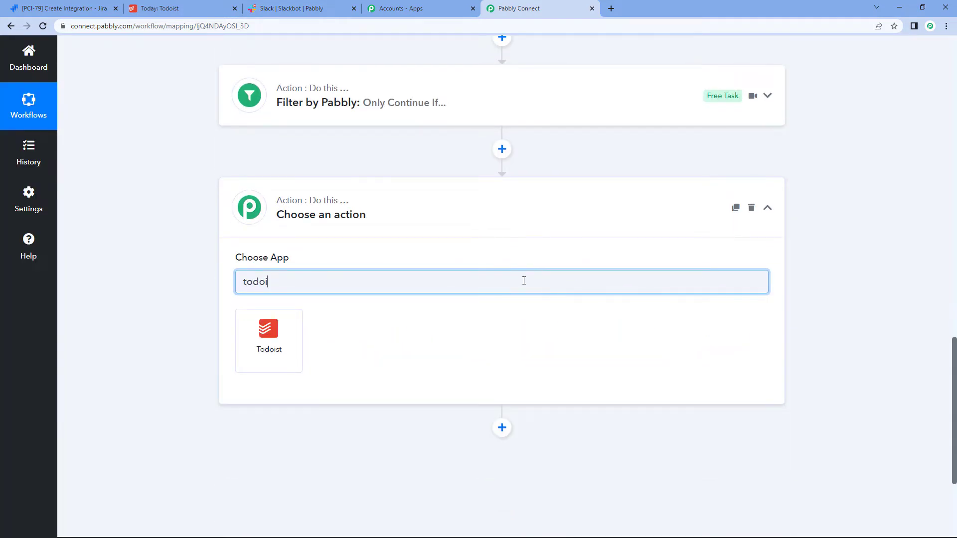
click(299, 324)
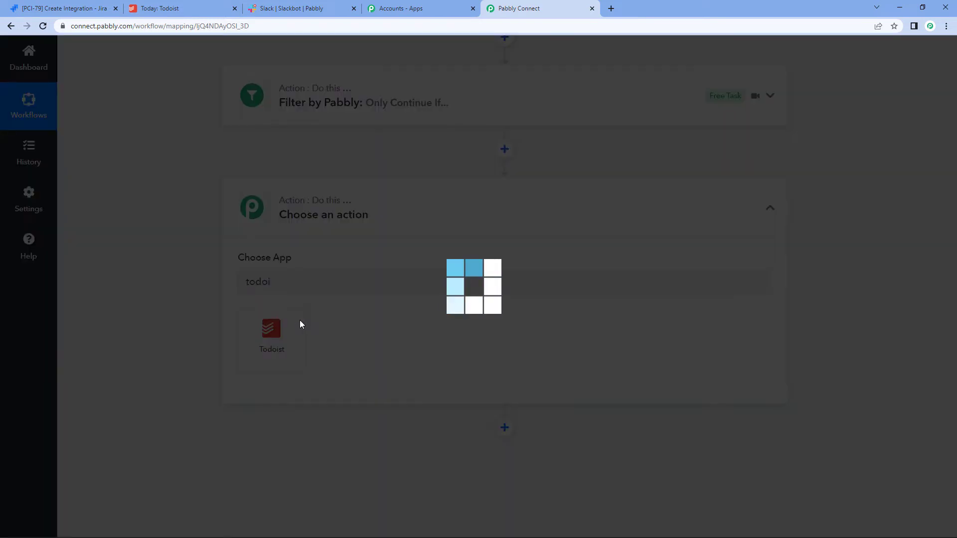
click(405, 235)
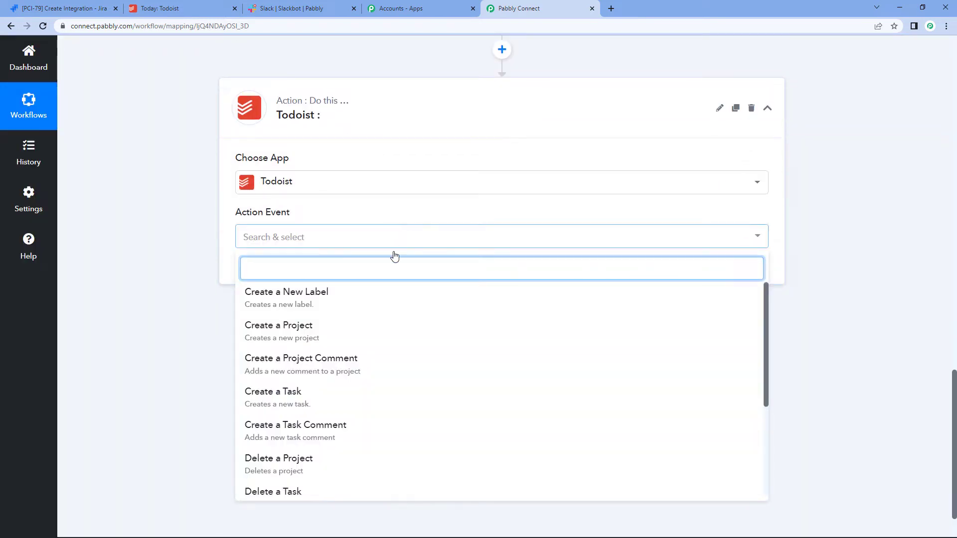
text(creat)
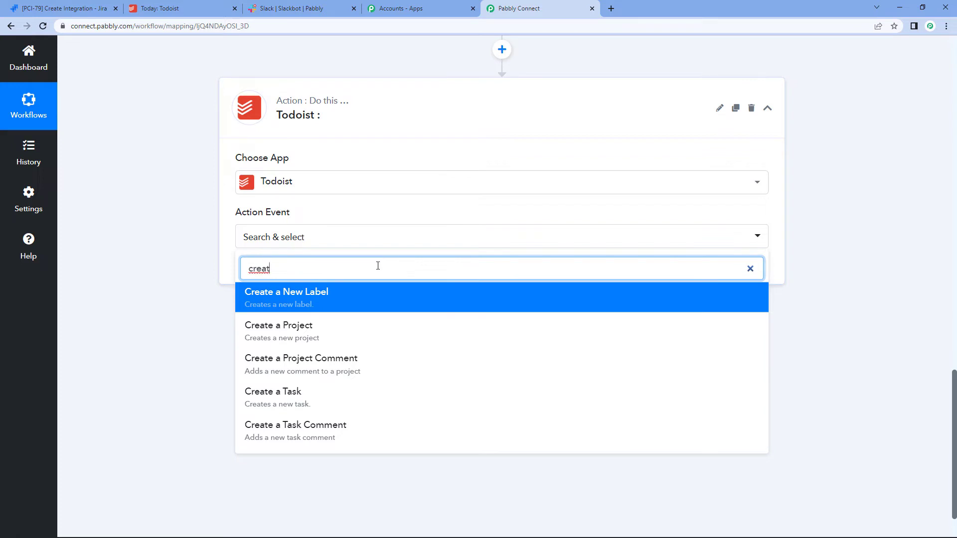
click(299, 396)
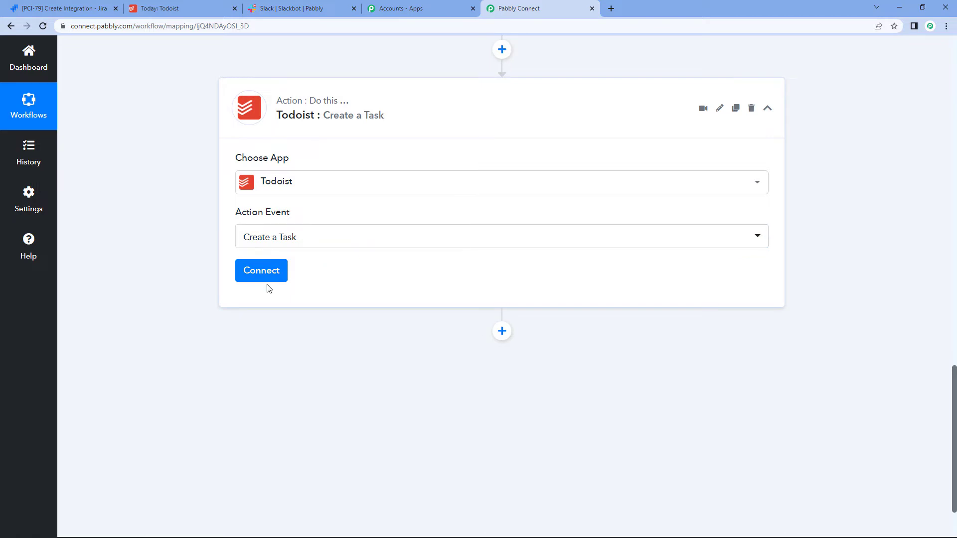
click(275, 271)
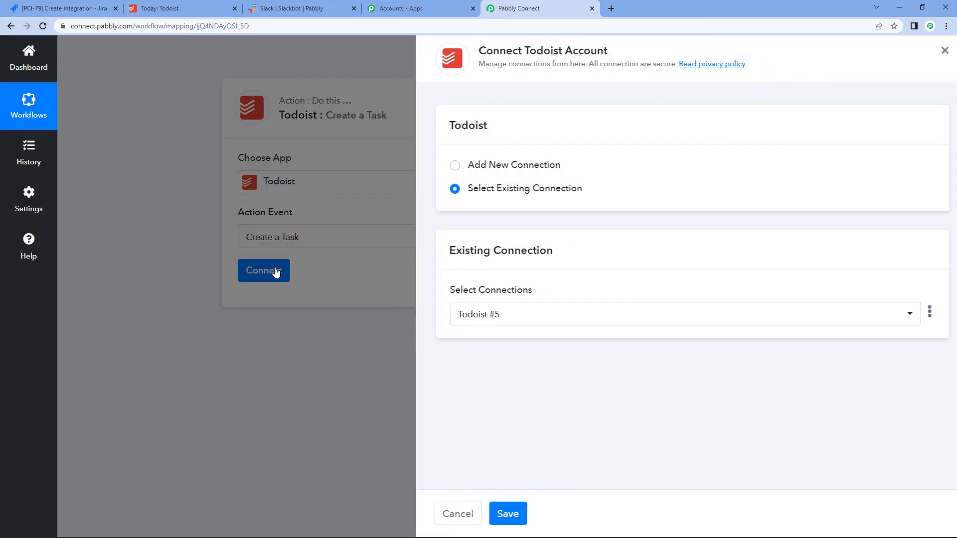
Step: Choose to add a new Todoist connection, then go to the Todoist Today tab
click(442, 165)
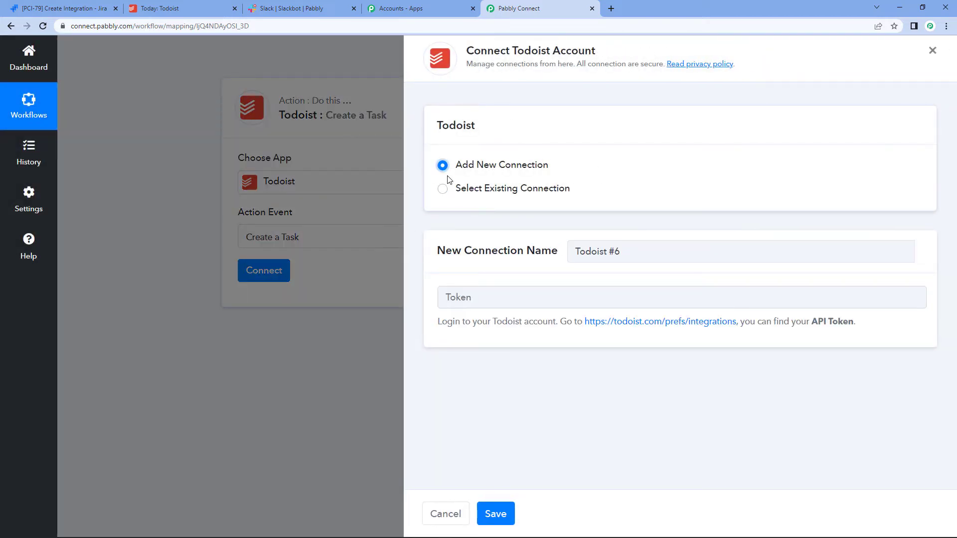
click(444, 294)
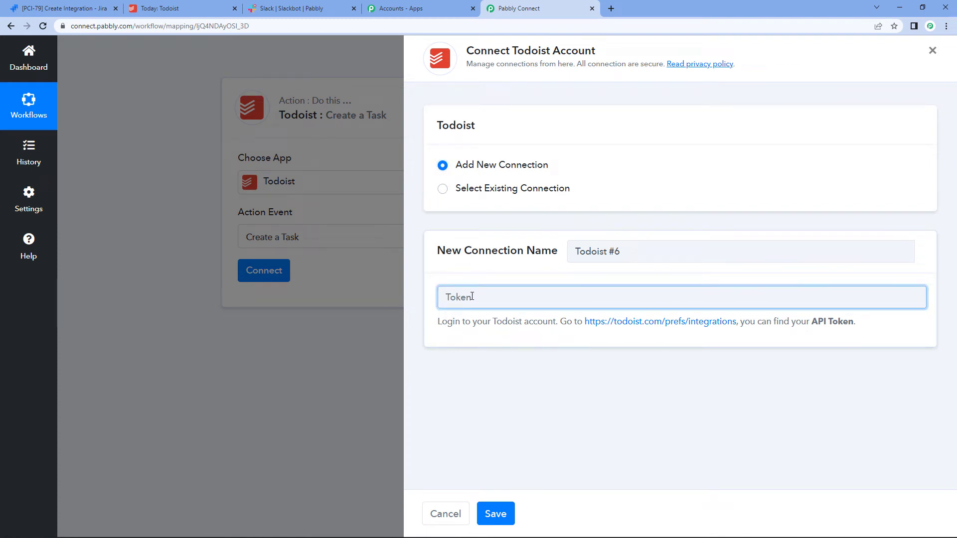
click(214, 6)
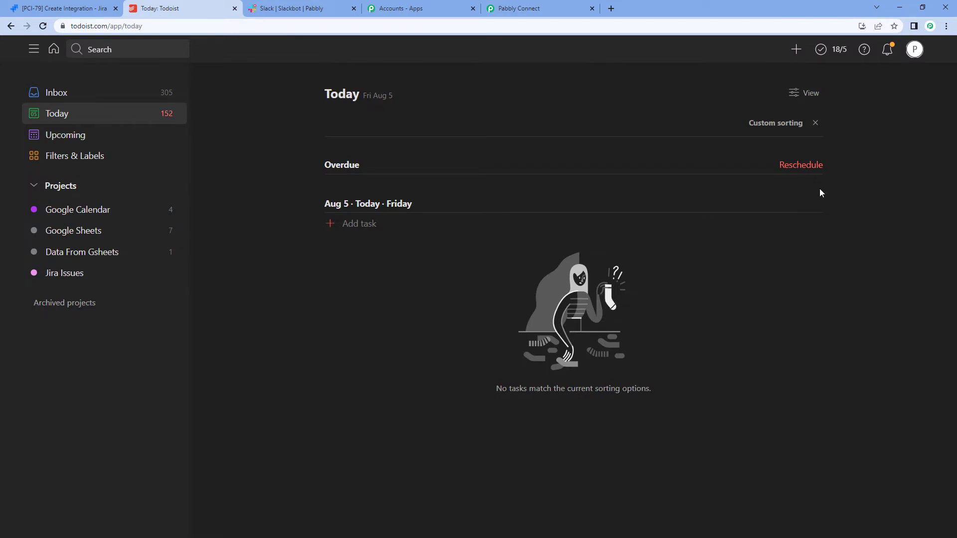
Step: Copy the API token from Todoist Settings > Integrations and return to Pabbly Connect
click(911, 55)
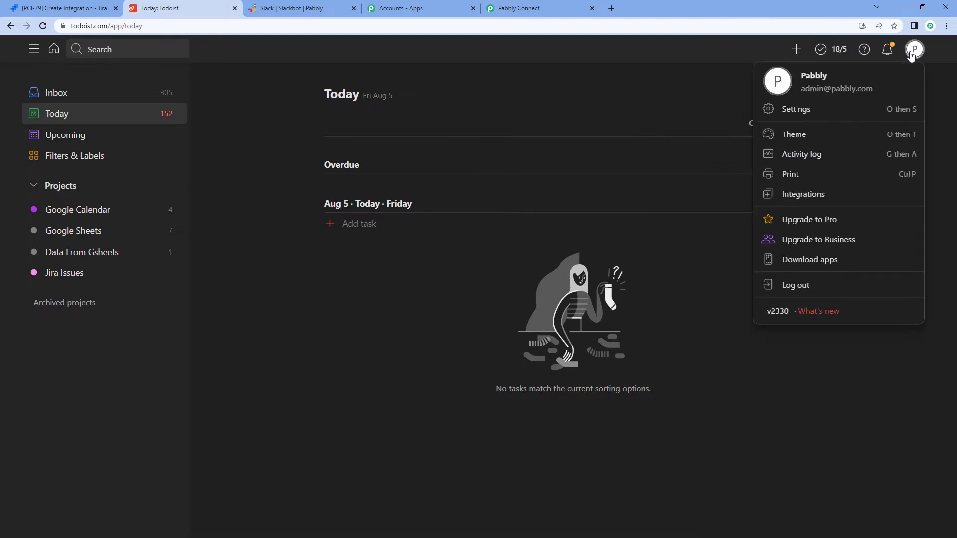
click(785, 110)
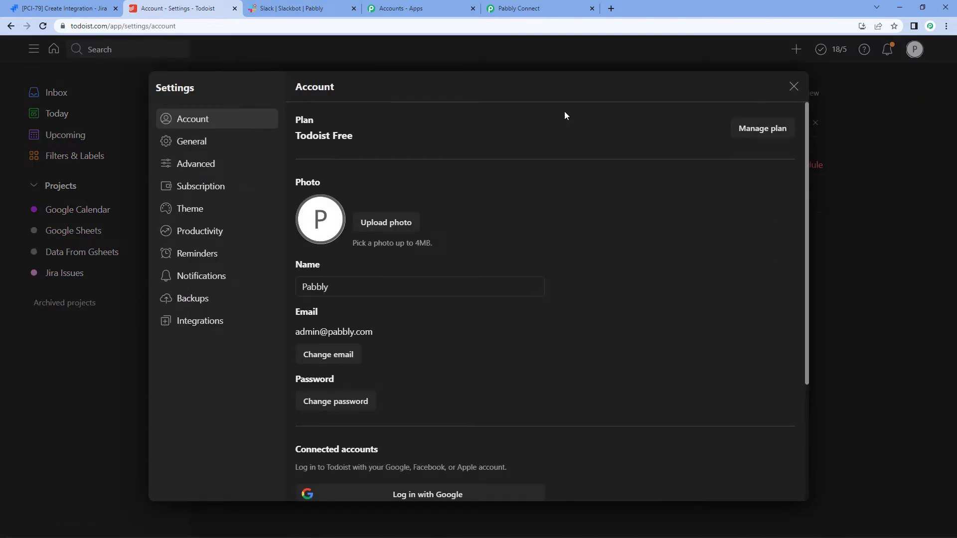
click(195, 322)
scroll(544, 323, down, 3)
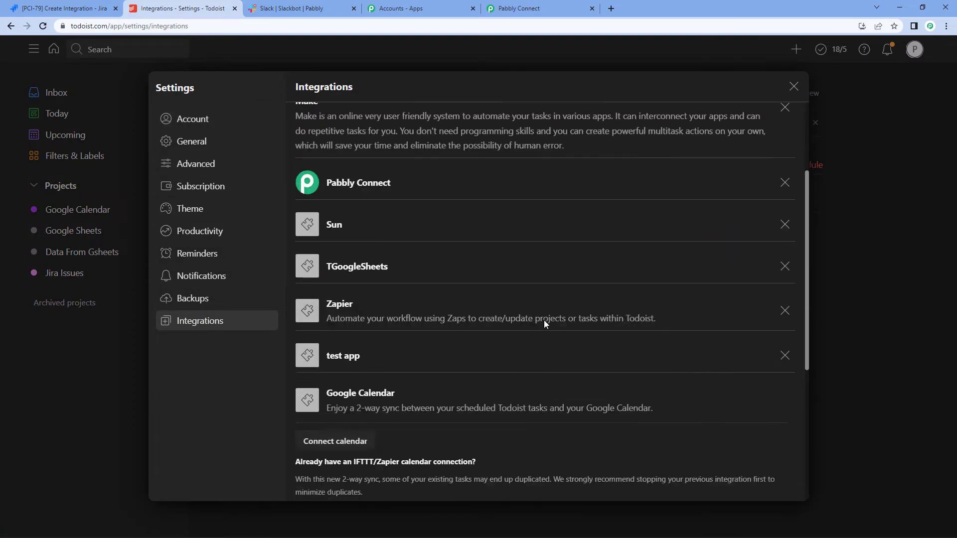
scroll(544, 324, down, 5)
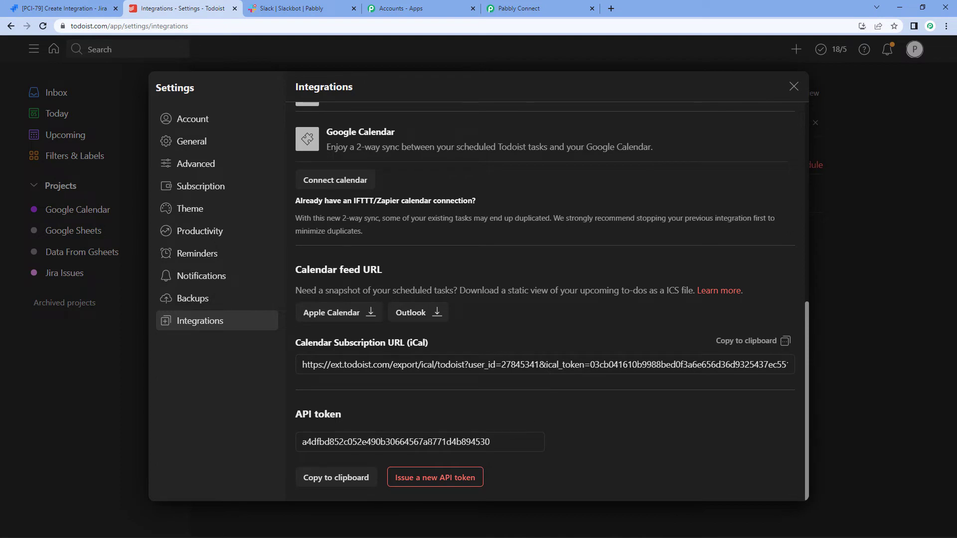
click(319, 477)
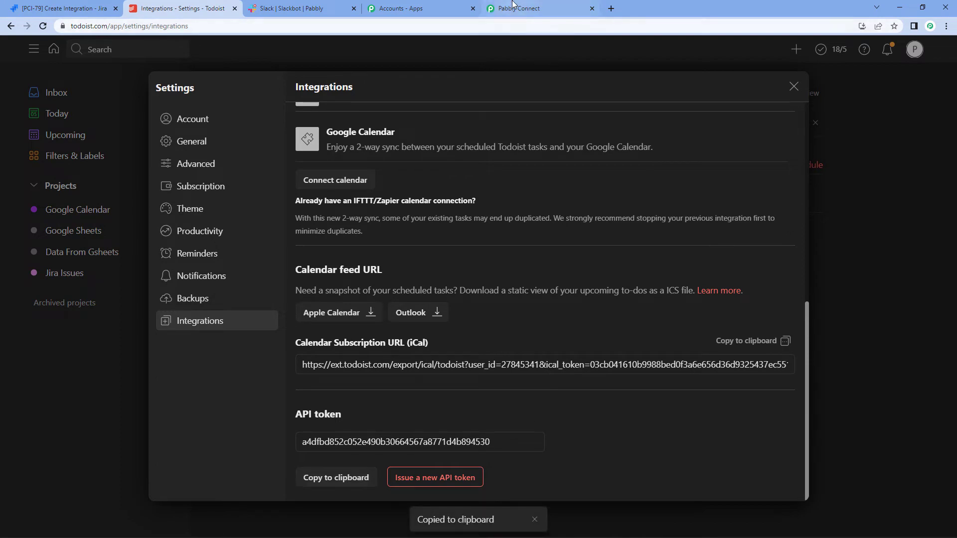
click(513, 6)
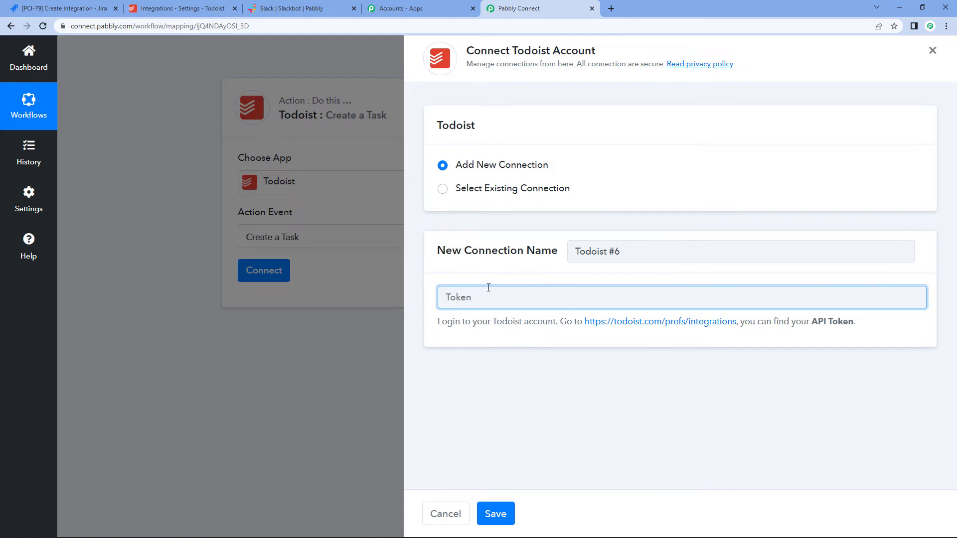
Step: Paste the Todoist API token and save it as a new Todoist connection
key(ctrl+v)
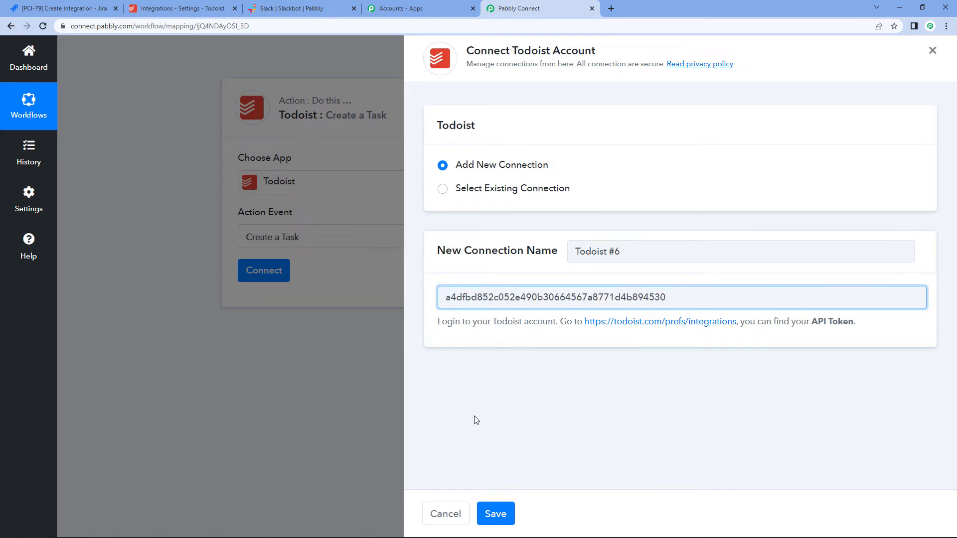
click(493, 518)
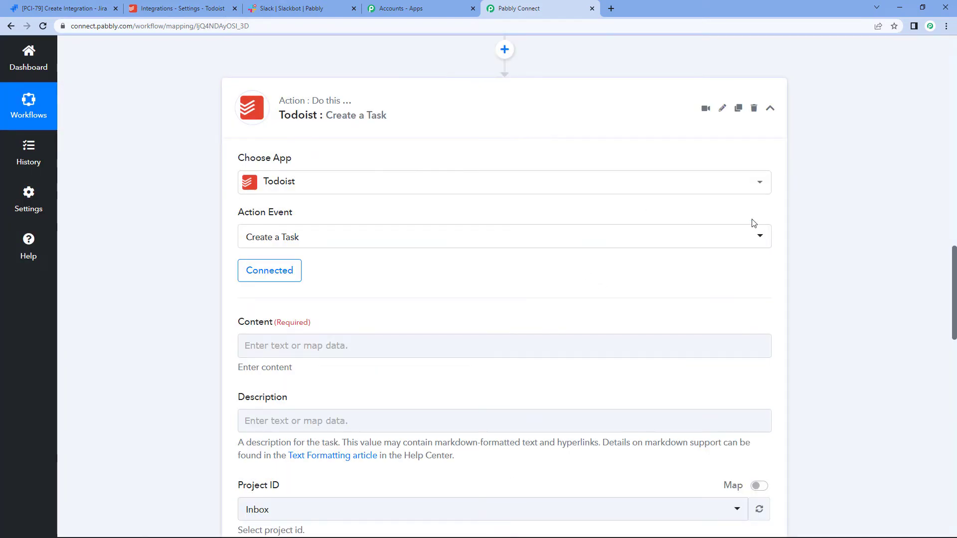
Step: Map a Jira field into Content, then remove the wrongly inserted Project Name
scroll(753, 223, down, 3)
scroll(687, 205, down, 2)
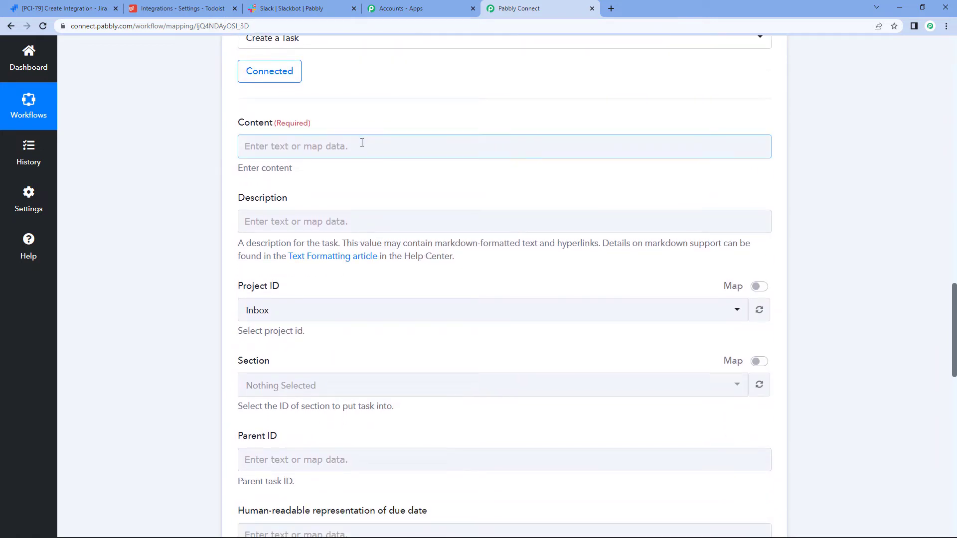
click(362, 143)
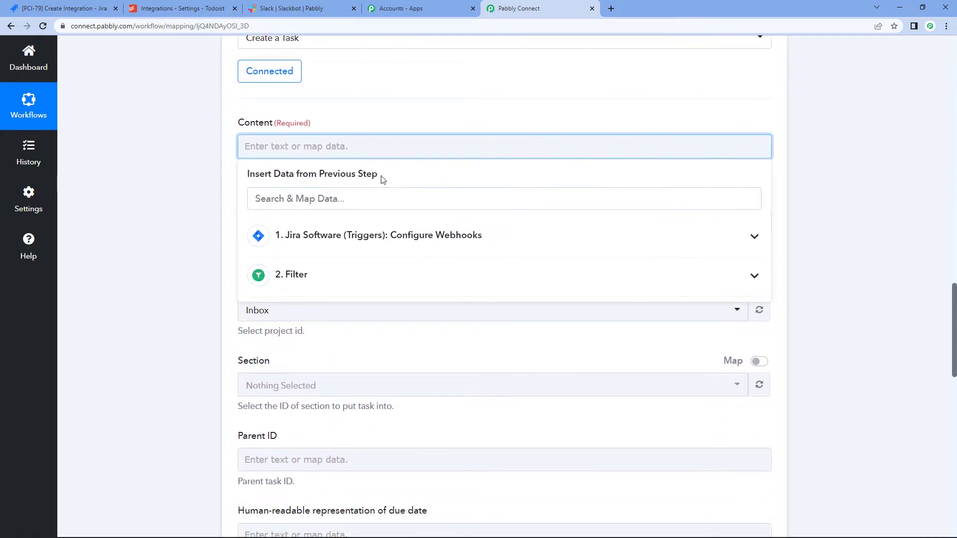
click(416, 246)
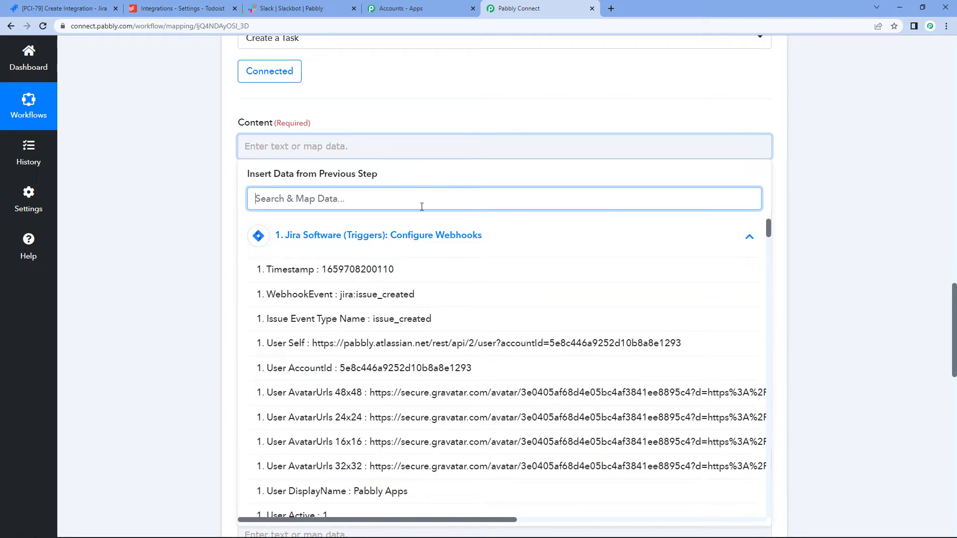
text(integ)
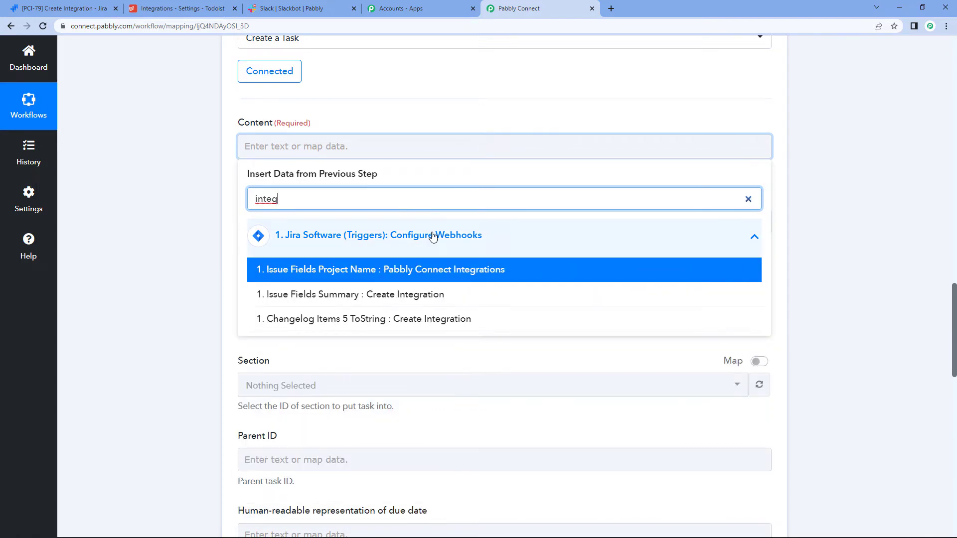
click(433, 279)
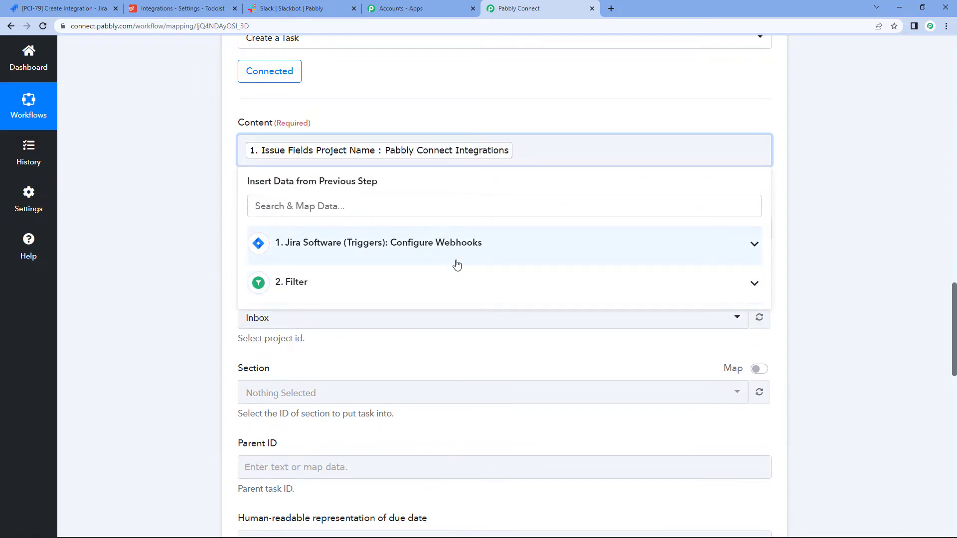
key(BackSpace)
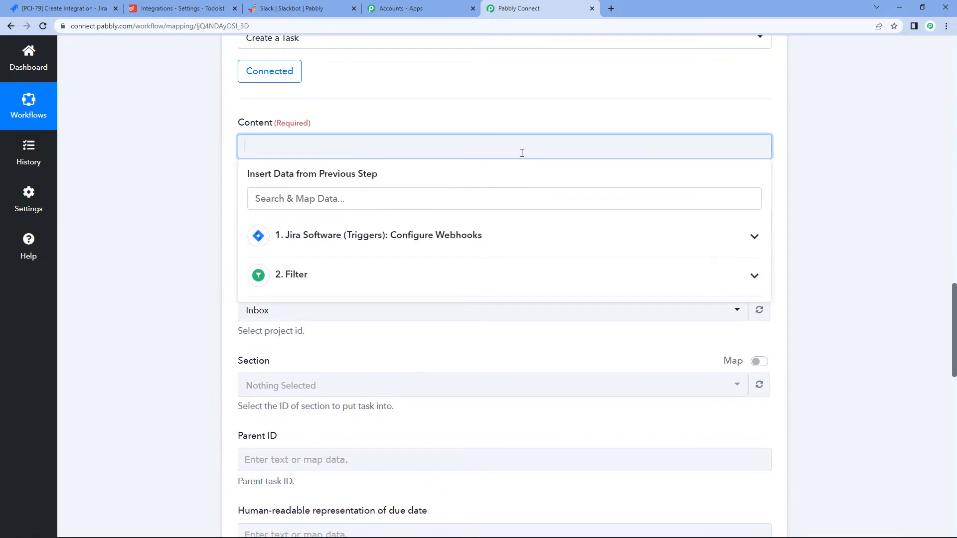
Step: Insert Jira's Issue Fields Summary (Create Integration) into Content and delete the stray text
text(integr)
click(455, 252)
scroll(485, 280, down, 1)
scroll(478, 259, up, 1)
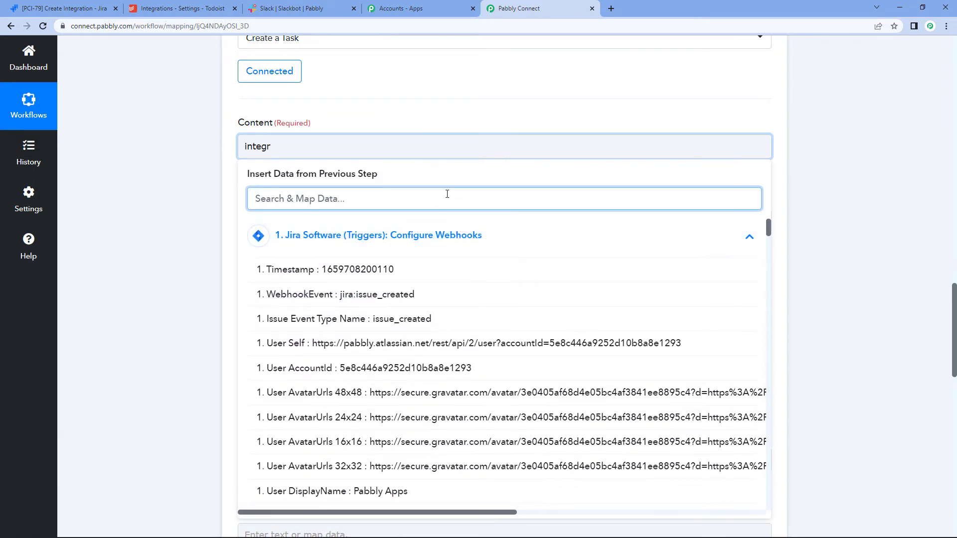
text(integr)
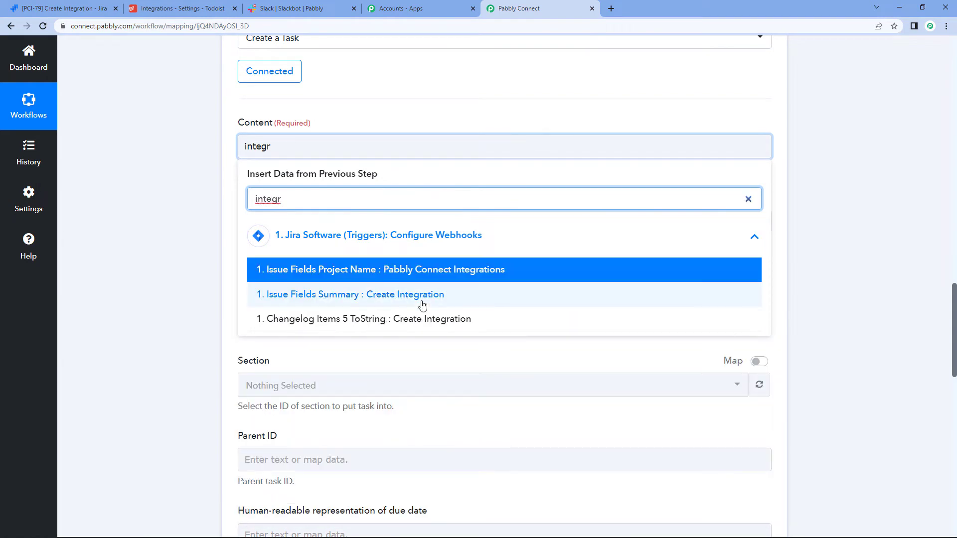
click(420, 297)
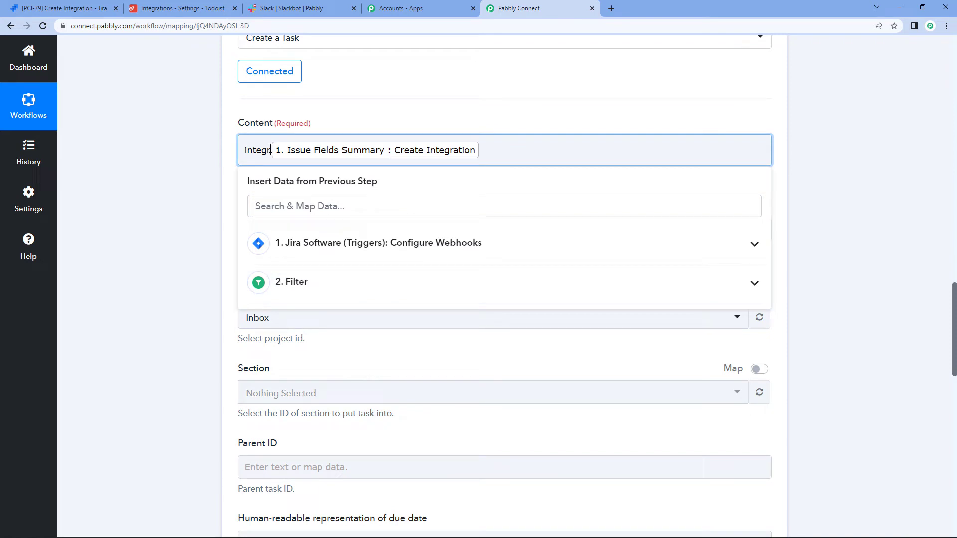
click(269, 150)
key(BackSpace)
key(BackSpace)
key(BackSpace)
key(BackSpace)
key(BackSpace)
key(BackSpace)
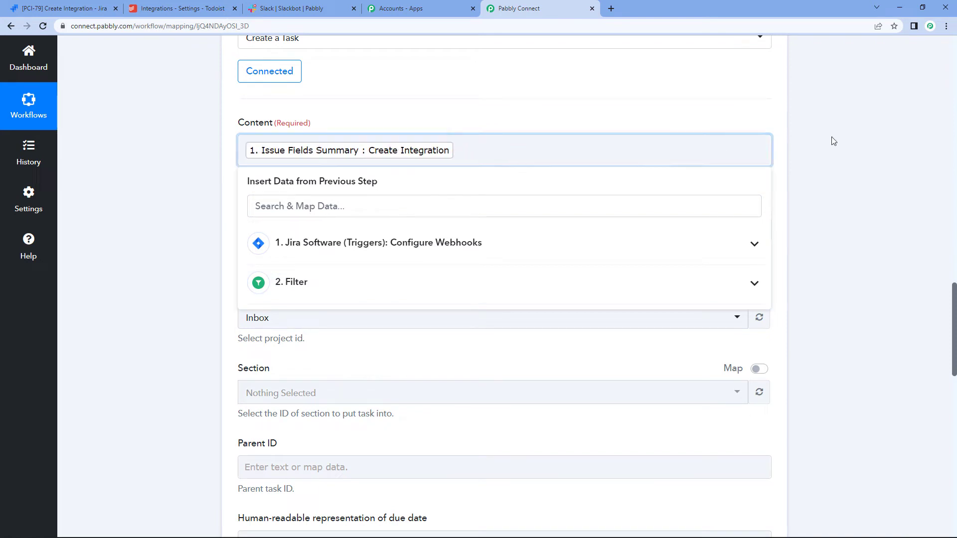
click(833, 141)
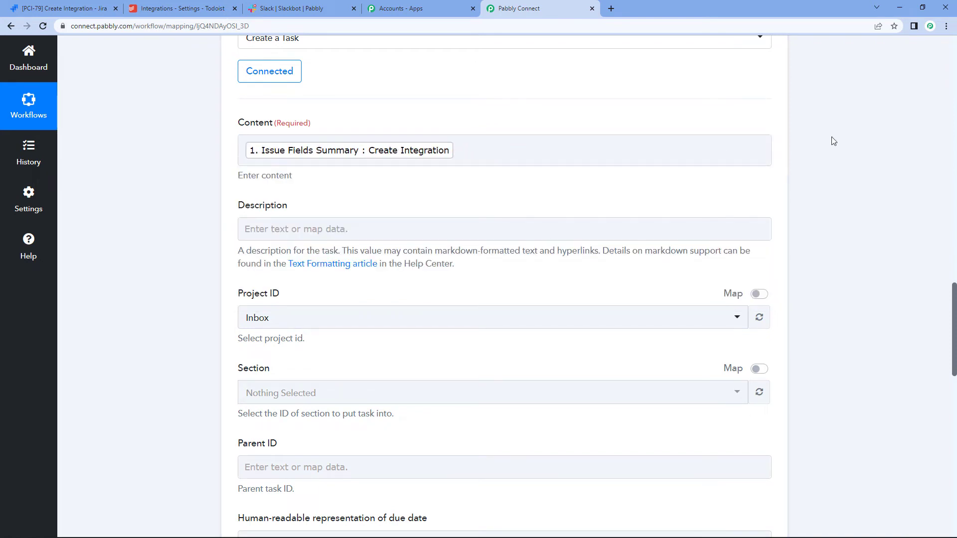
Step: Map Jira's Issue Fields Description (For WhatsApp to Google Sheets) into the task Description
click(343, 224)
click(295, 282)
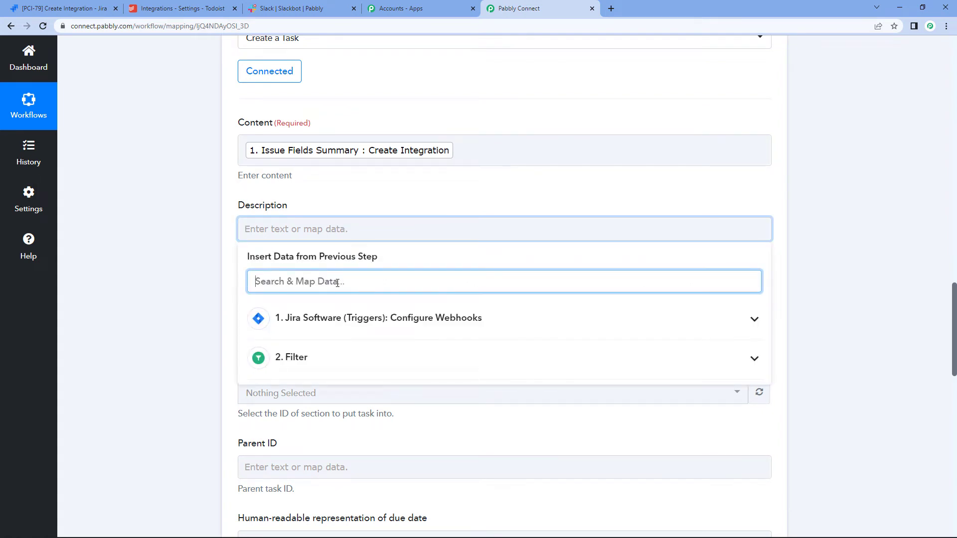
click(323, 317)
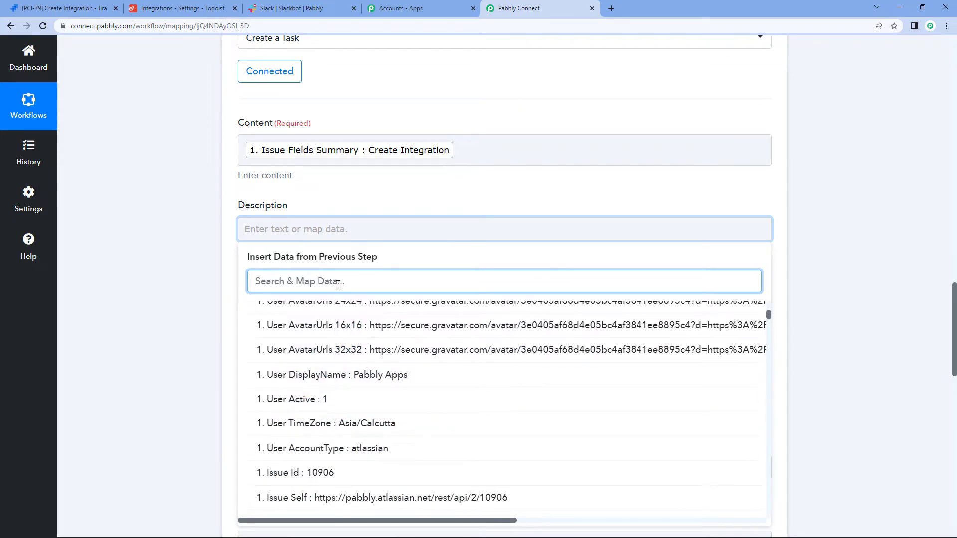
text(integ)
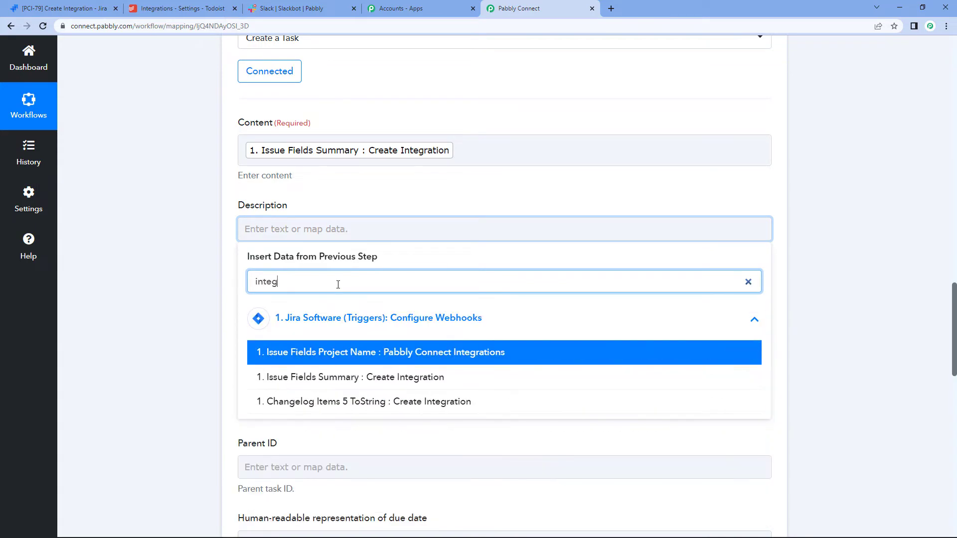
key(BackSpace)
key(BackSpace)
key(BackSpace)
key(BackSpace)
key(BackSpace)
text(what)
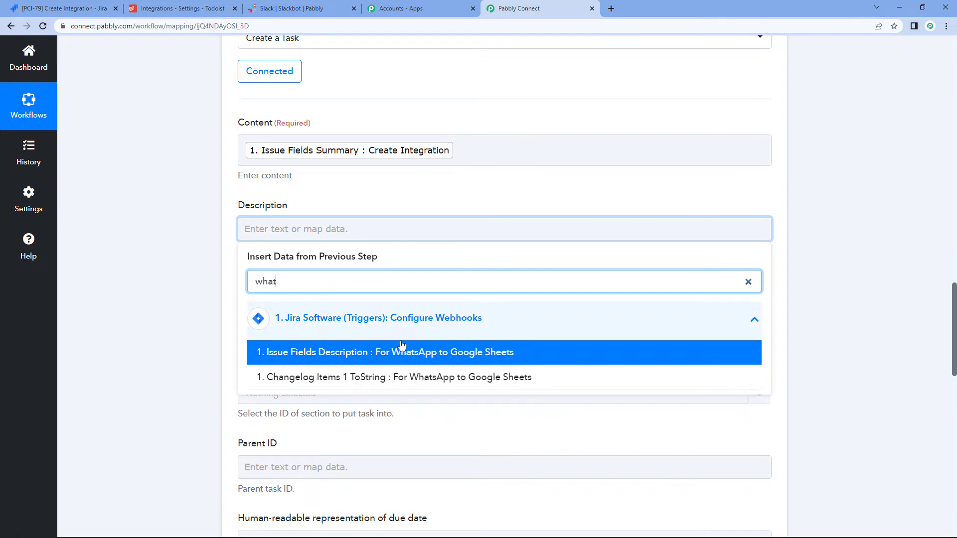
click(401, 351)
click(841, 206)
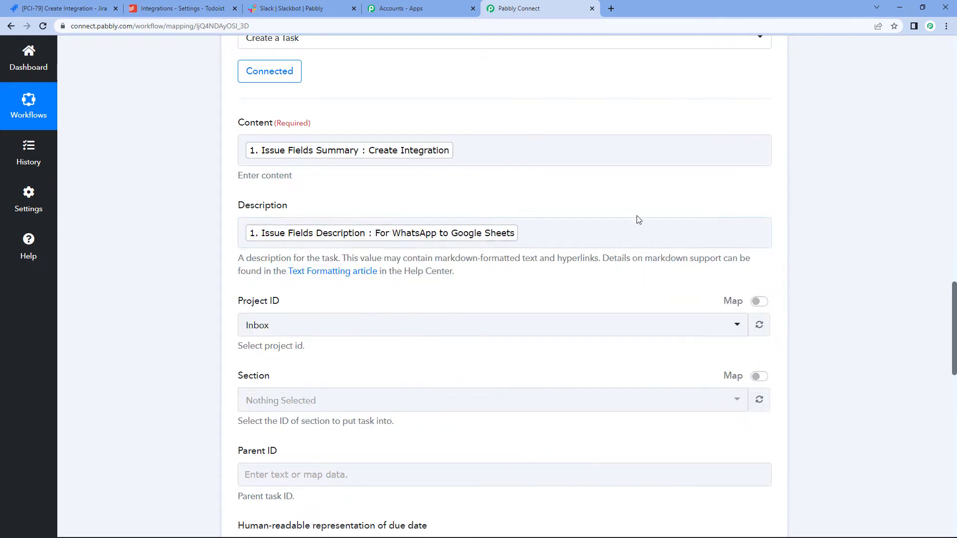
scroll(383, 224, down, 3)
scroll(305, 80, up, 2)
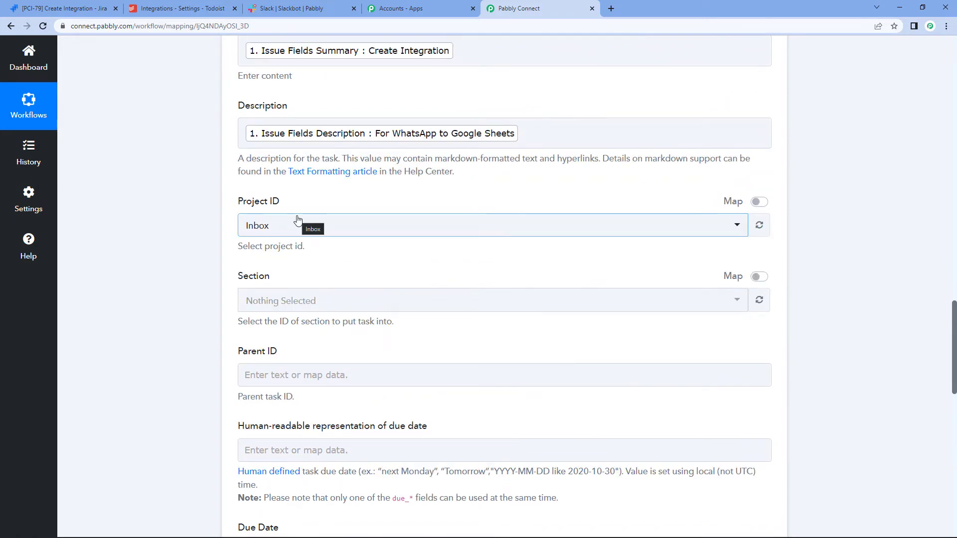
Step: Check the Todoist tab, then return and open the Todoist Project ID list
click(201, 6)
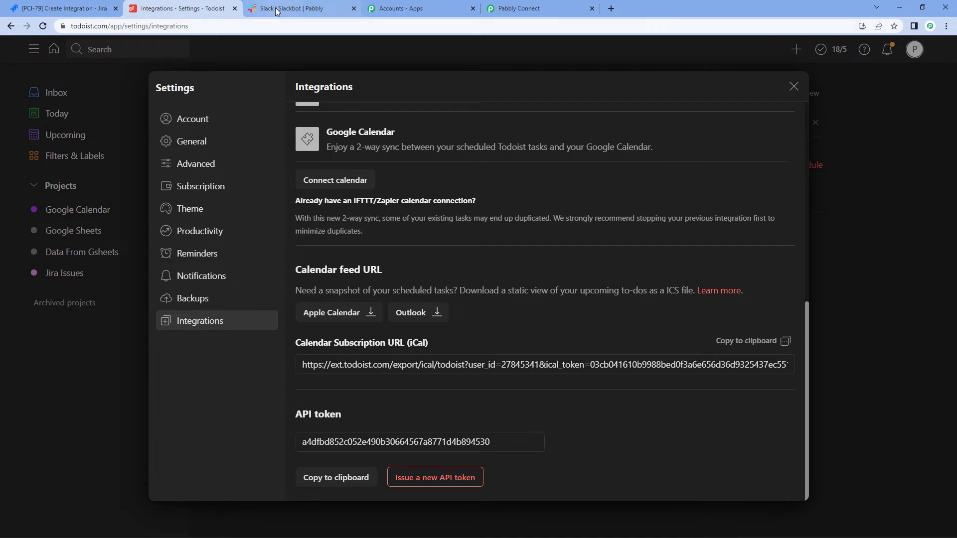
click(518, 8)
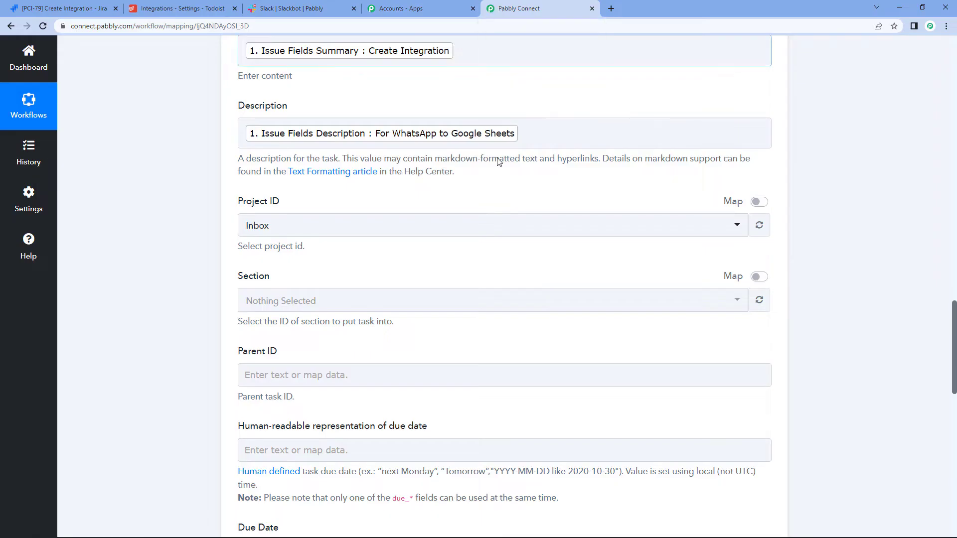
click(299, 233)
scroll(301, 232, down, 2)
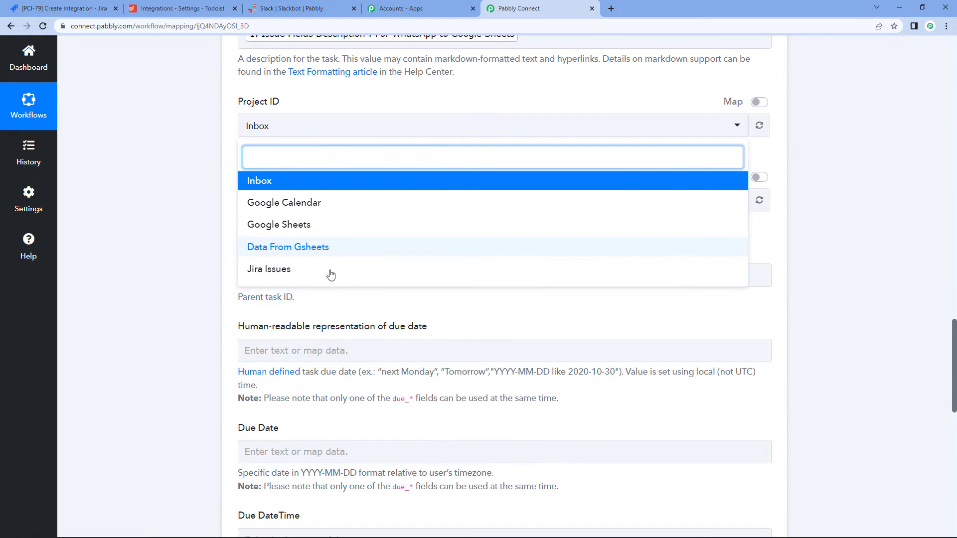
click(272, 271)
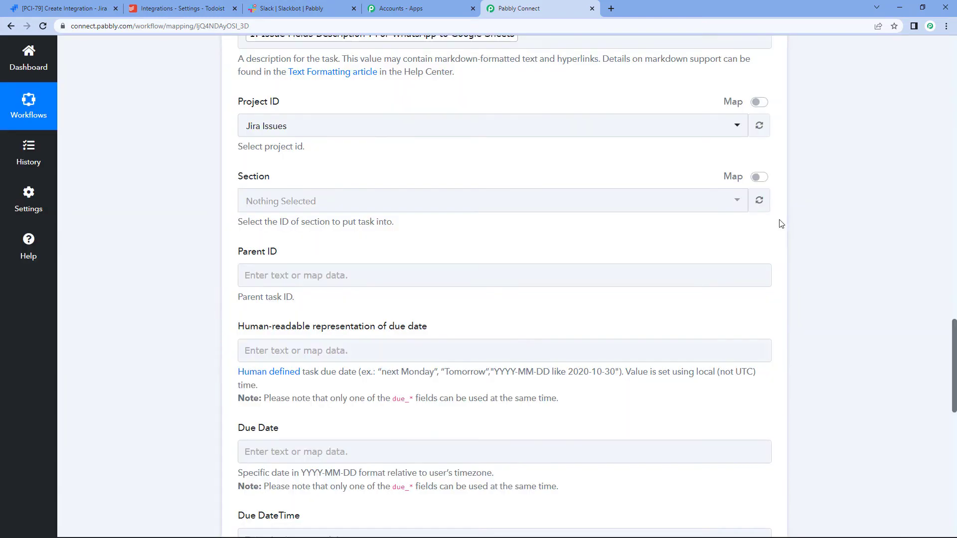
scroll(324, 150, down, 2)
click(325, 178)
scroll(325, 178, down, 1)
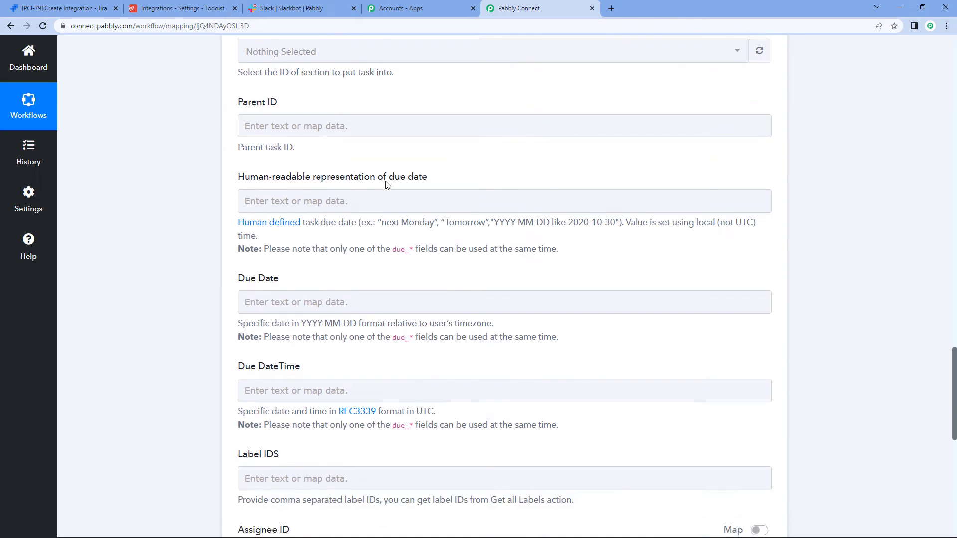
click(331, 196)
scroll(459, 192, down, 2)
scroll(458, 193, down, 1)
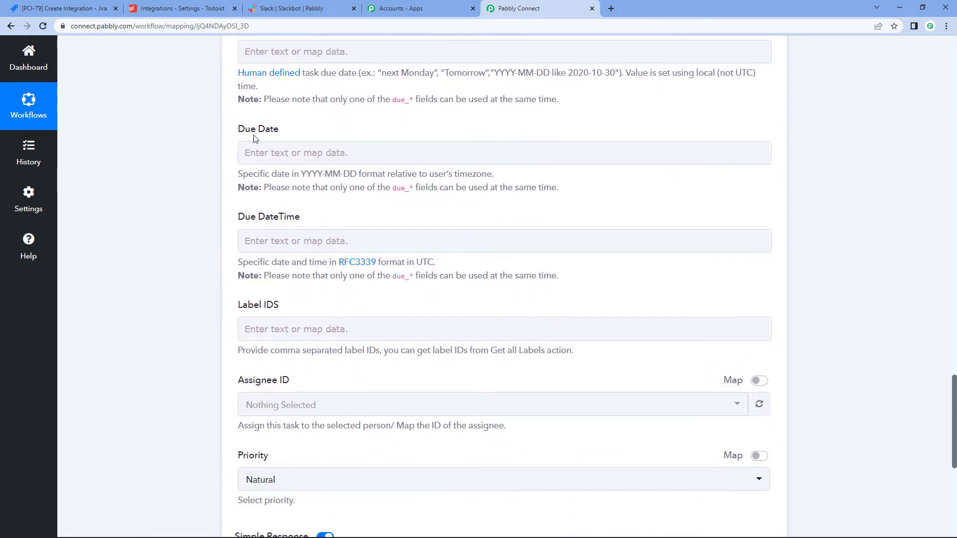
Step: Map Jira's Issue Fields Duedate (2022-08-06) into the Todoist task's Due Date field
click(301, 157)
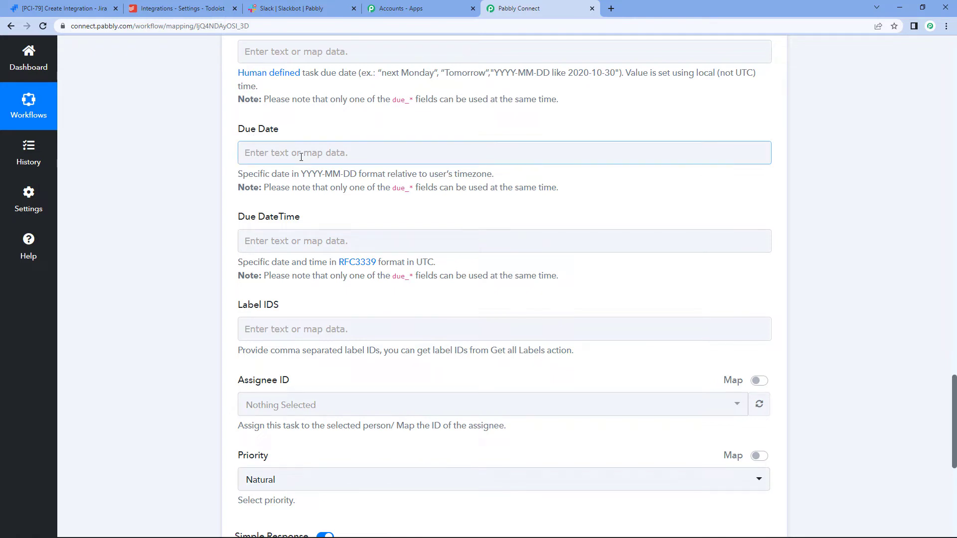
click(292, 172)
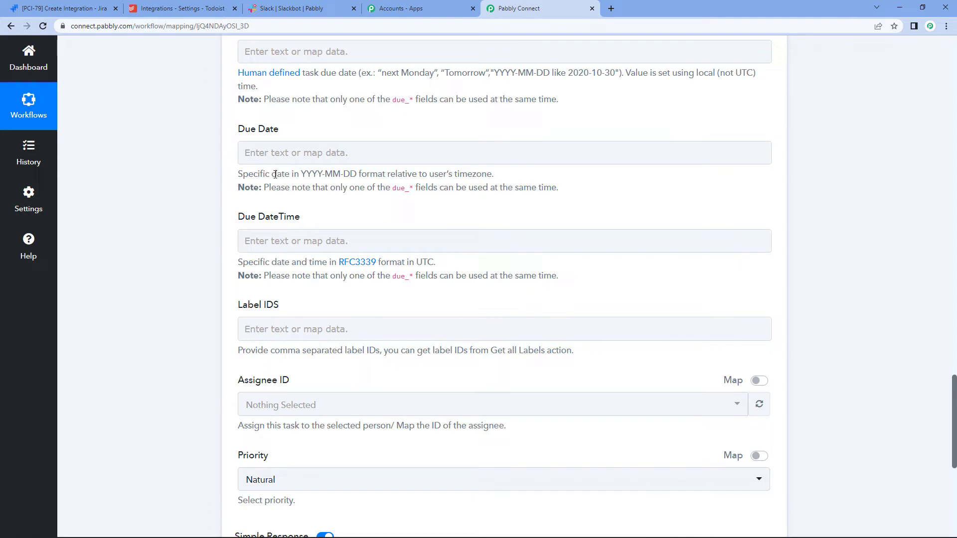
drag(275, 175, 389, 183)
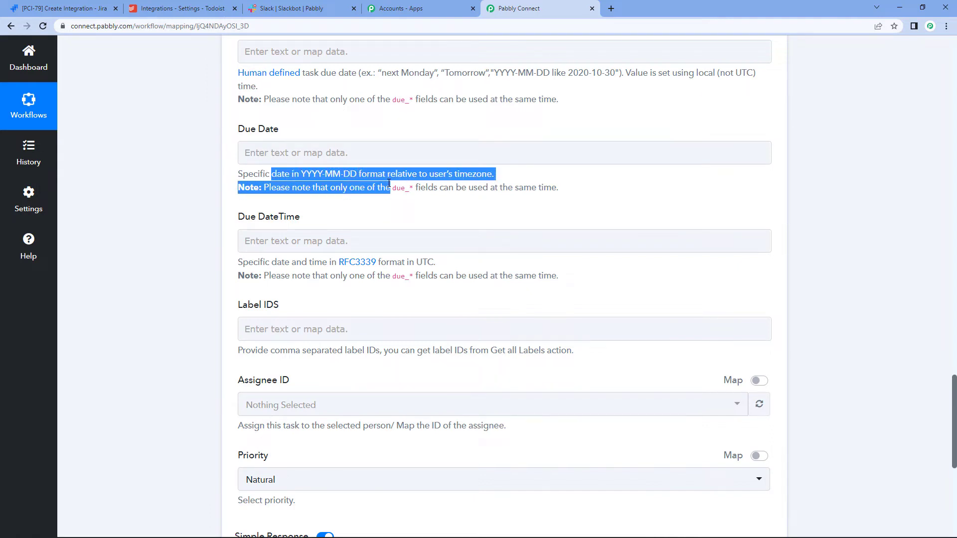
click(372, 151)
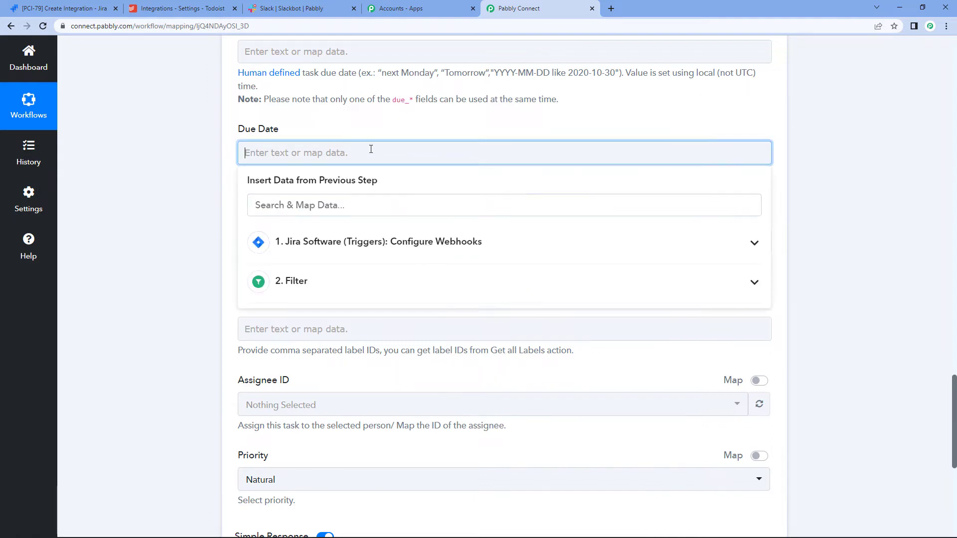
click(412, 244)
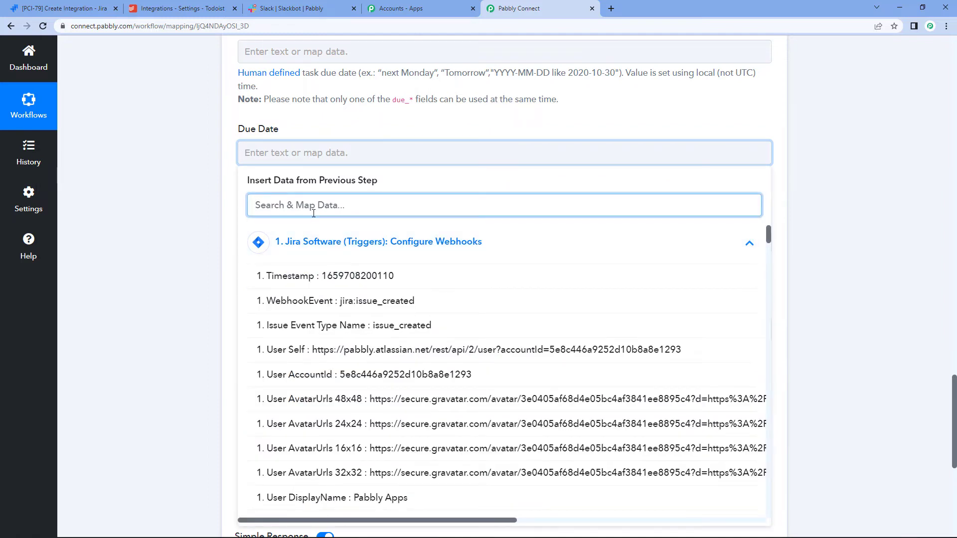
text(dat)
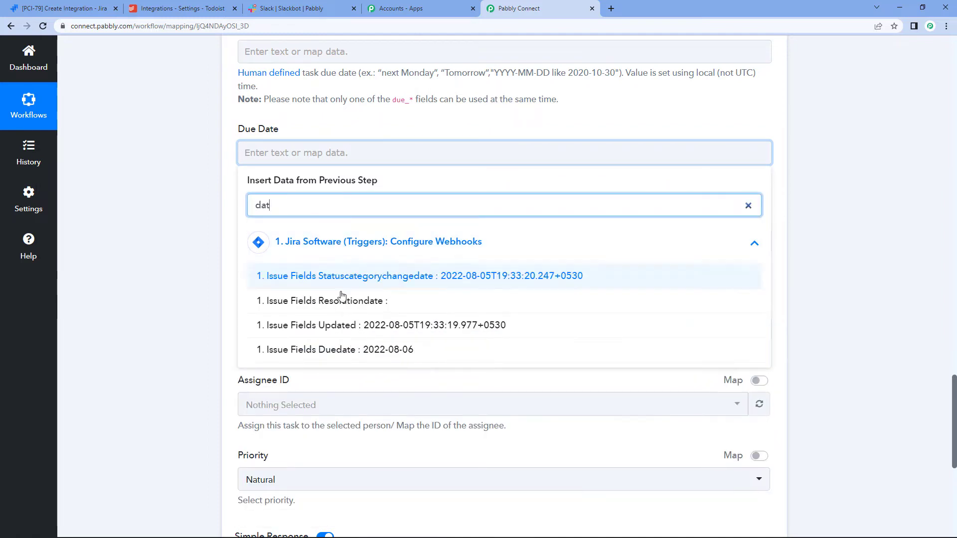
click(374, 350)
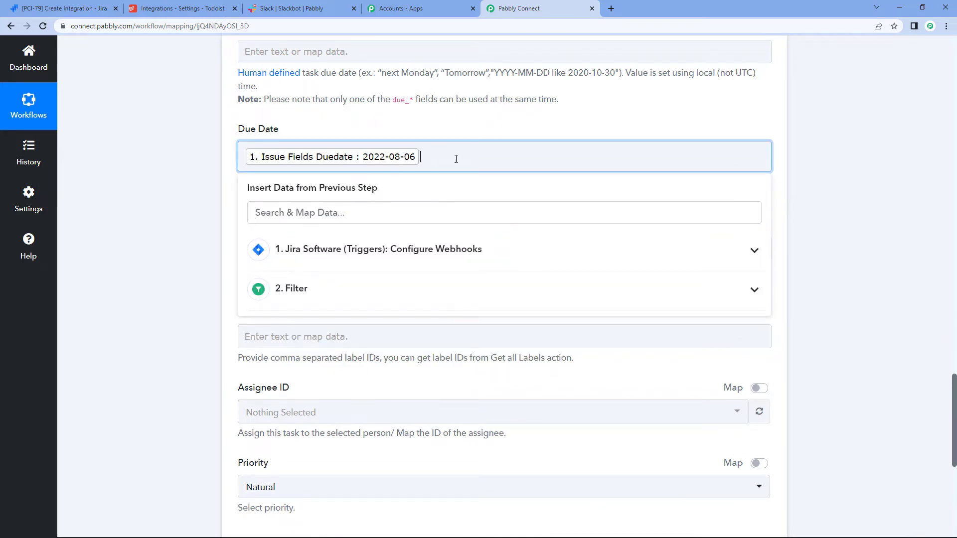
click(880, 143)
scroll(882, 143, down, 1)
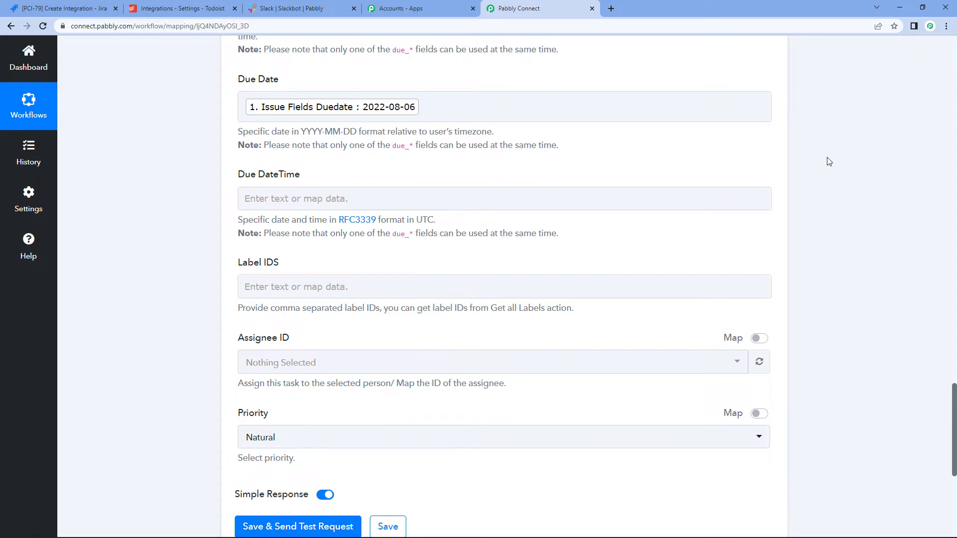
scroll(828, 161, down, 3)
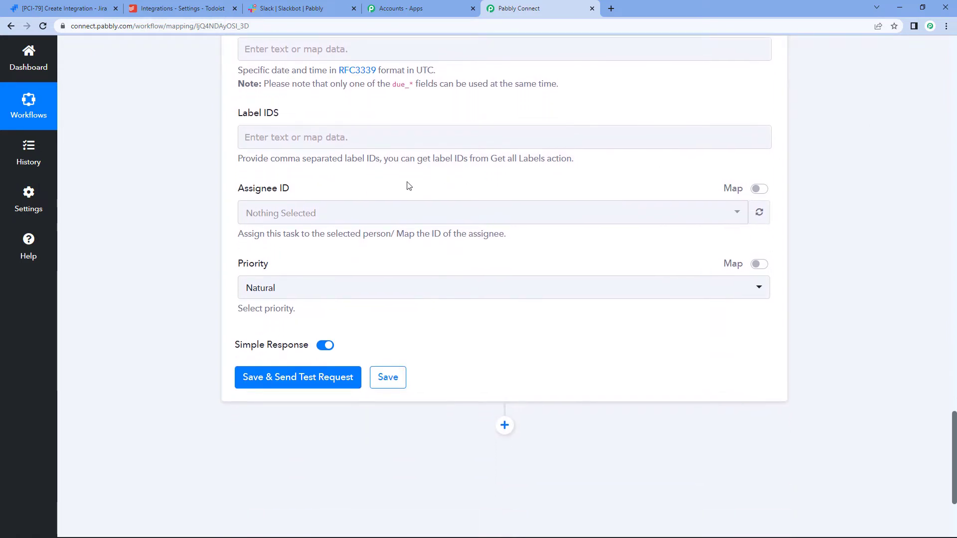
scroll(364, 193, down, 2)
Step: Set the Todoist task priority to Urgent and test it, returning the created Create Integration task
click(364, 194)
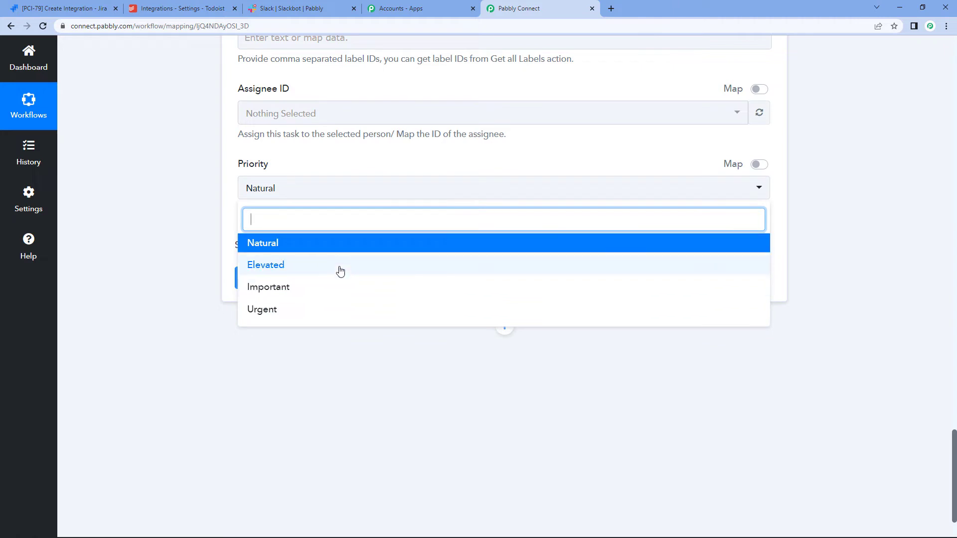
click(284, 318)
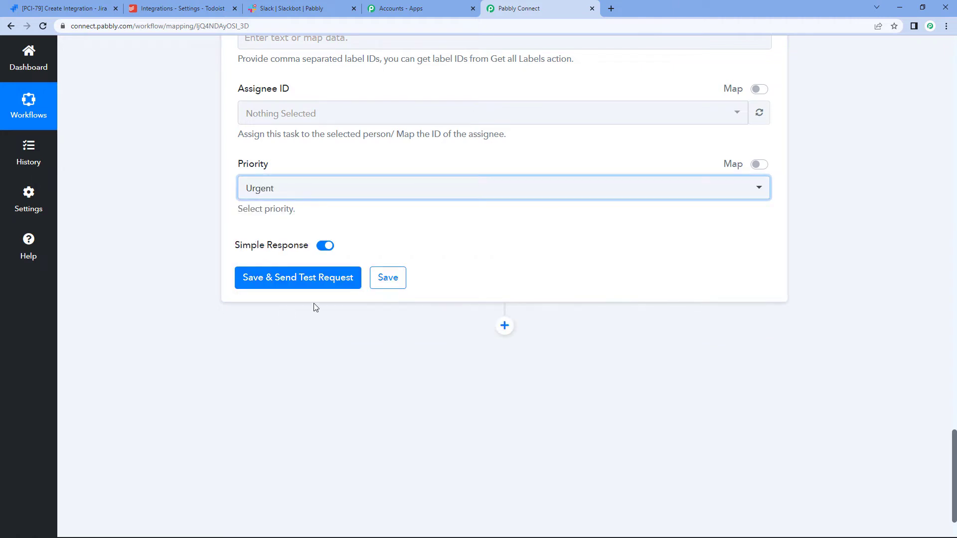
click(302, 277)
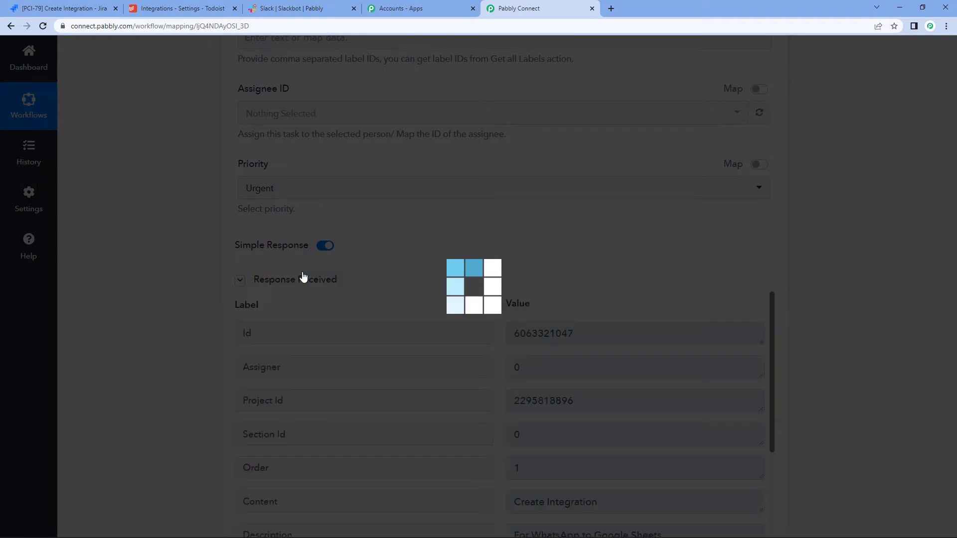
scroll(682, 251, down, 3)
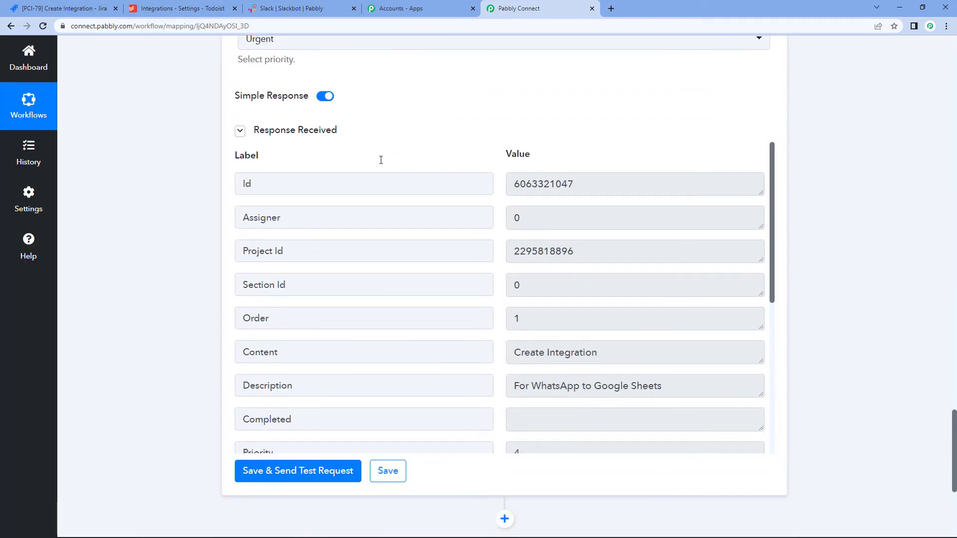
scroll(847, 203, up, 12)
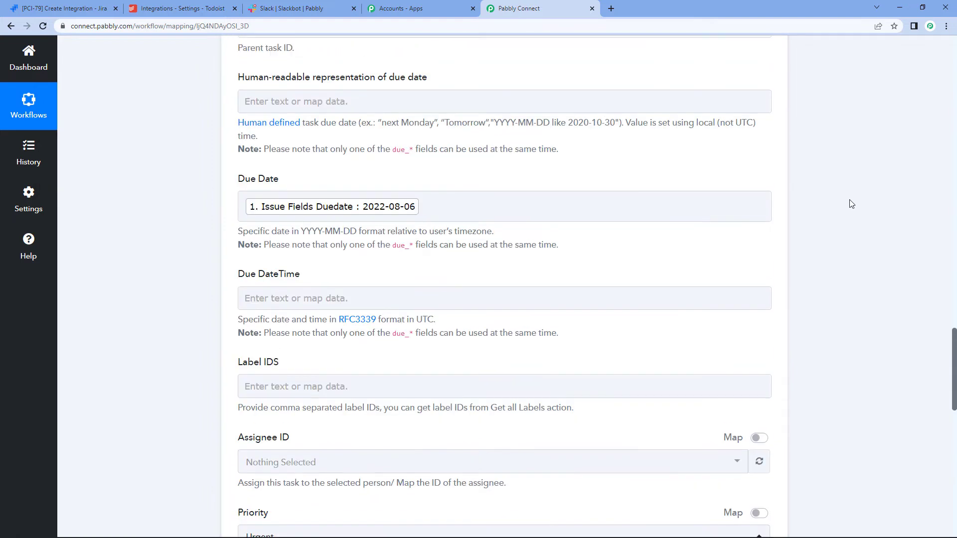
scroll(851, 203, up, 10)
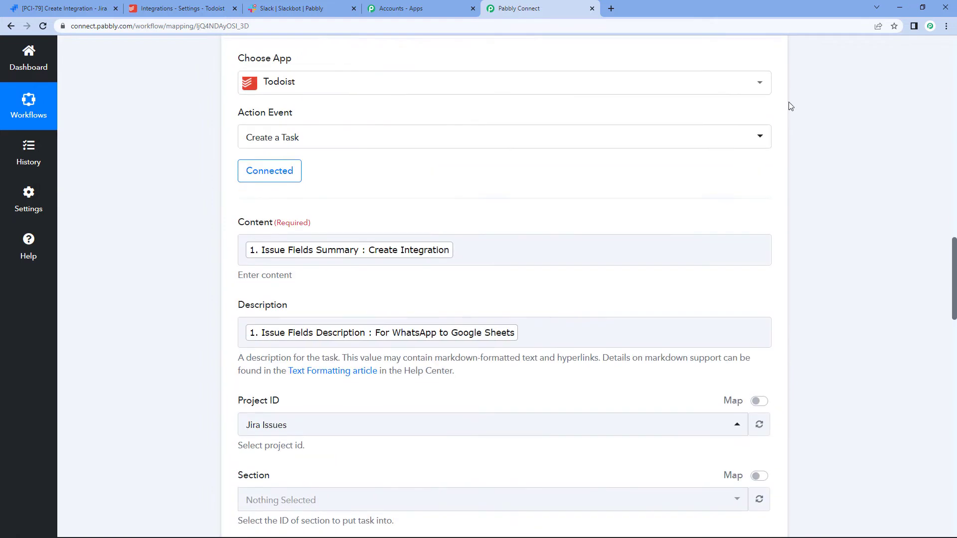
Step: Collapse the Todoist step and add a Slack step below it with the Add Reminder action event
click(778, 144)
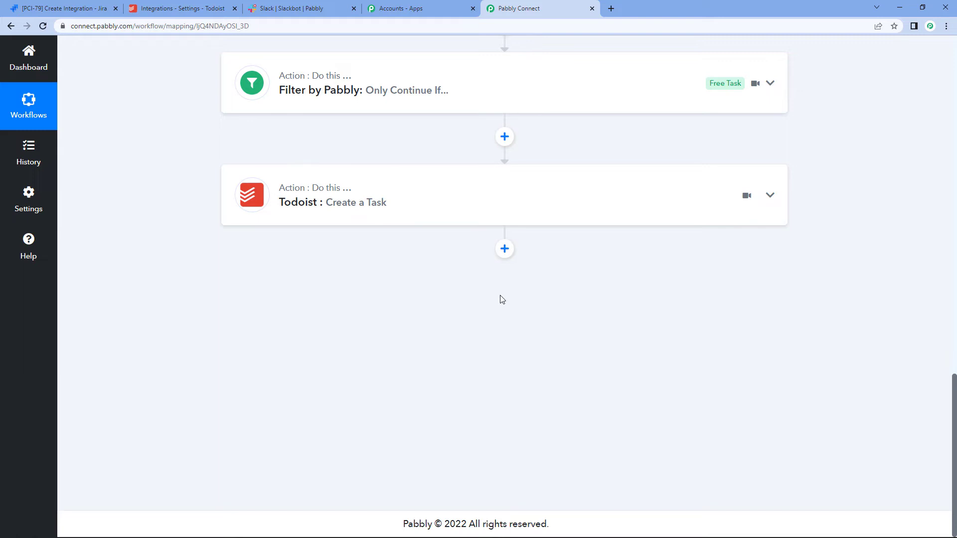
click(504, 248)
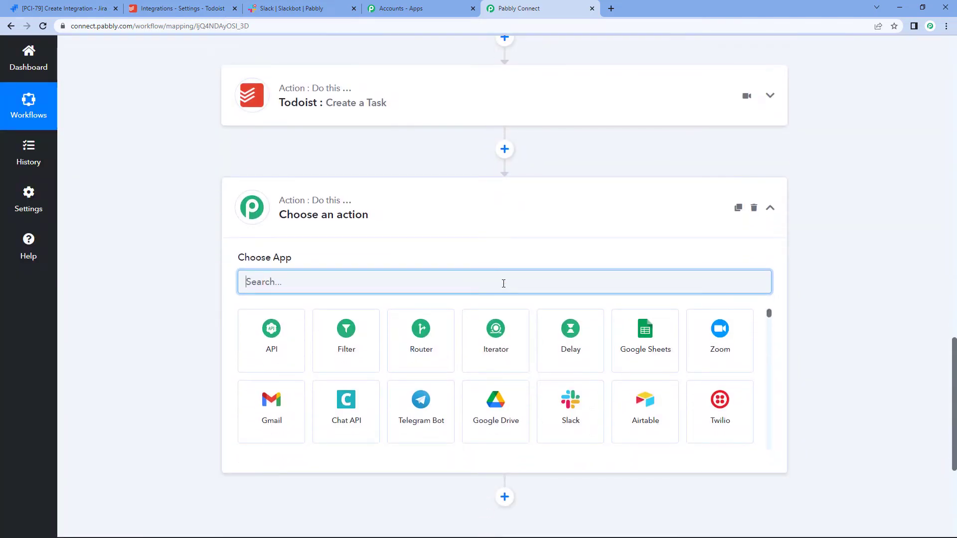
text(slac)
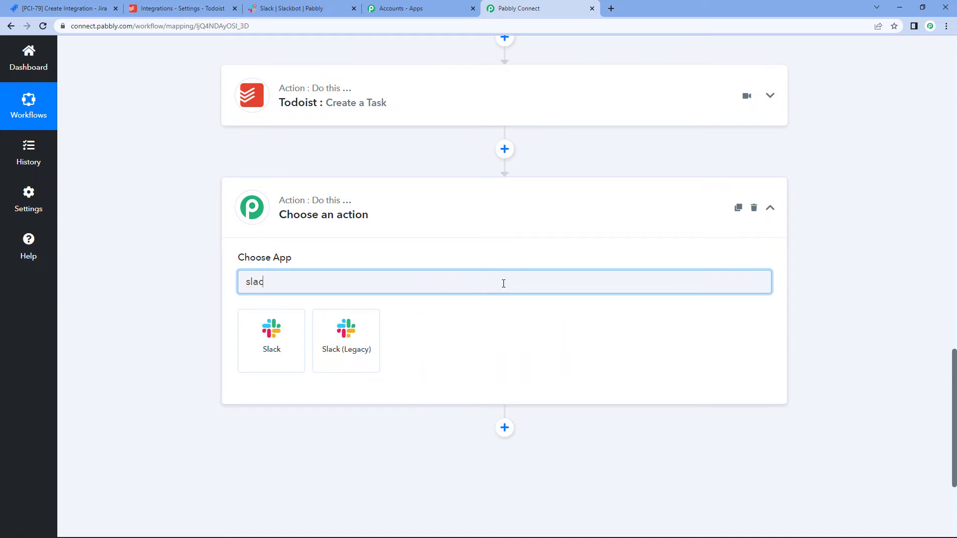
click(285, 334)
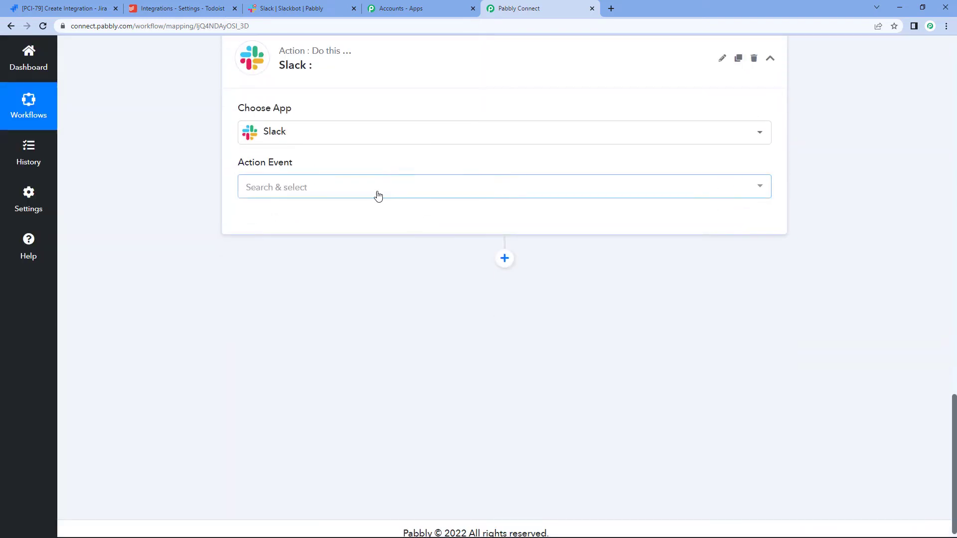
click(377, 194)
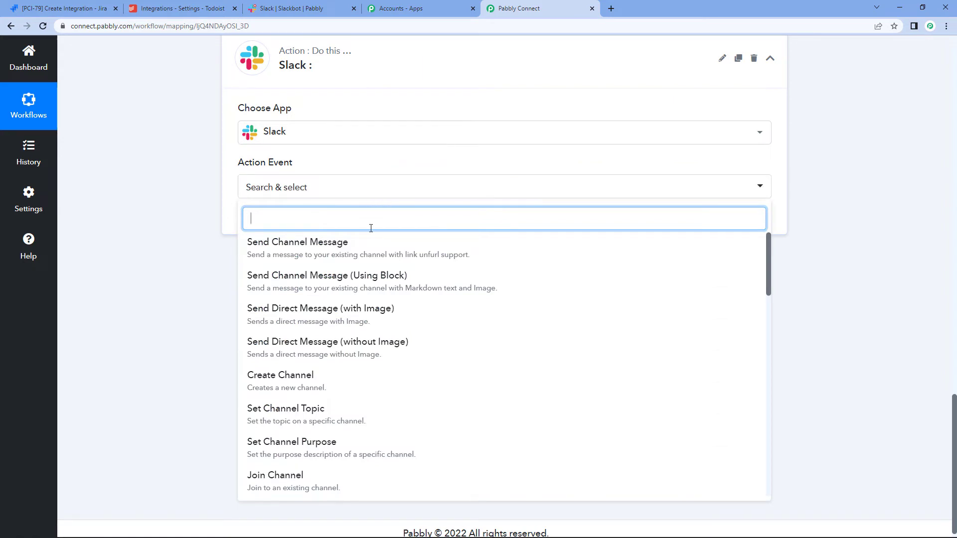
text(add)
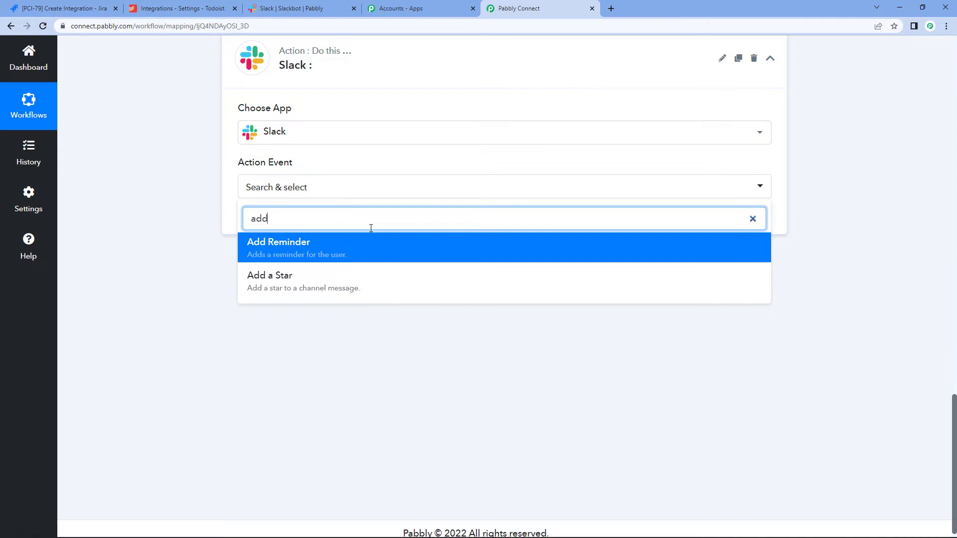
click(366, 244)
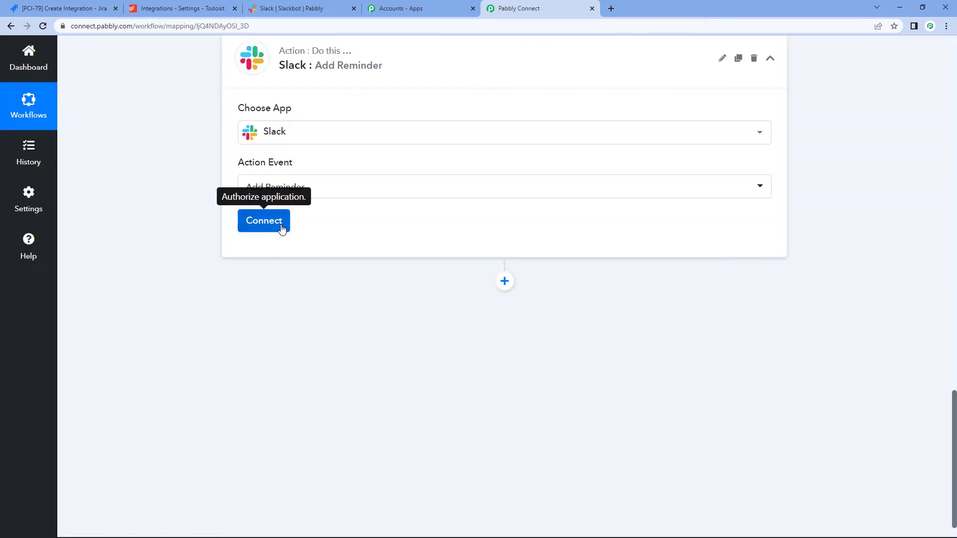
Step: Start a new Slack #113 connection for the reminder step, reaching the user-or-bot token type prompt
click(282, 228)
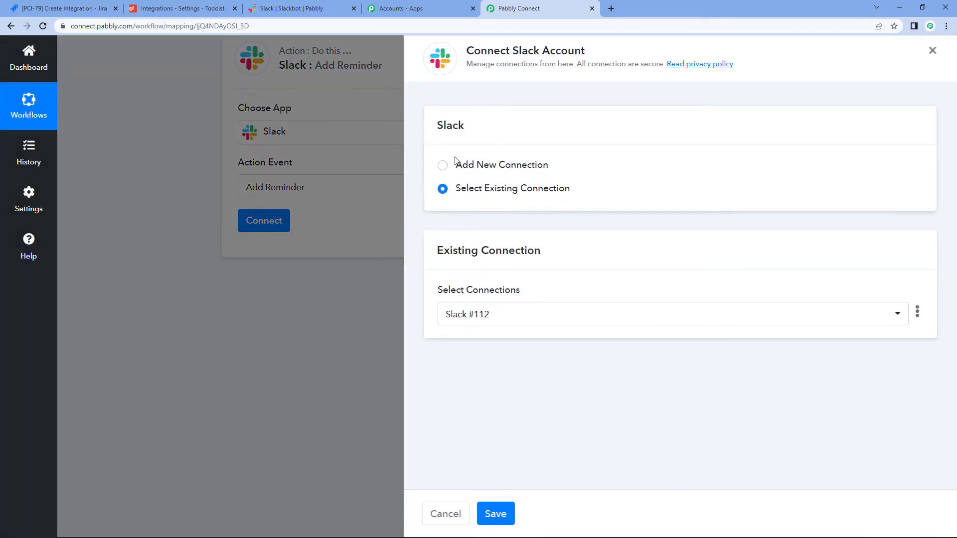
click(442, 167)
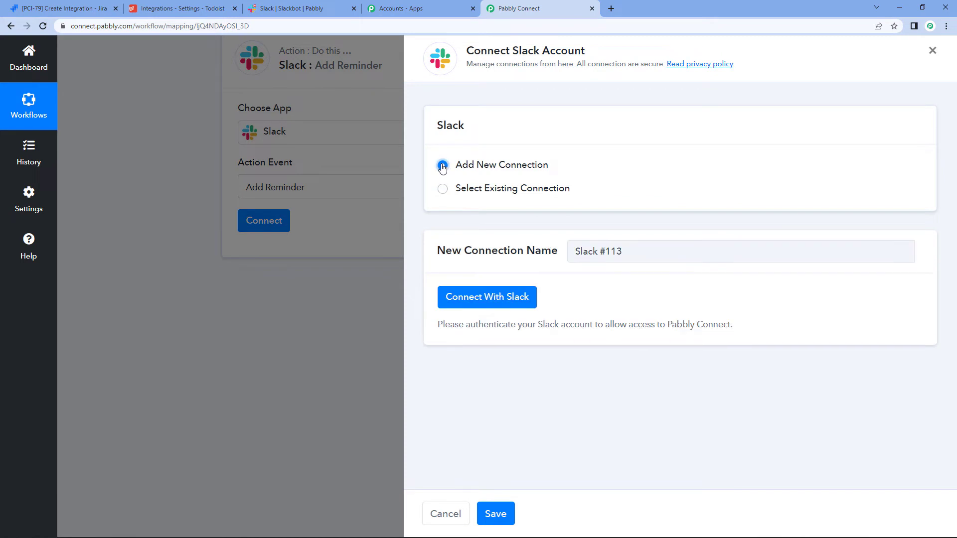
click(519, 298)
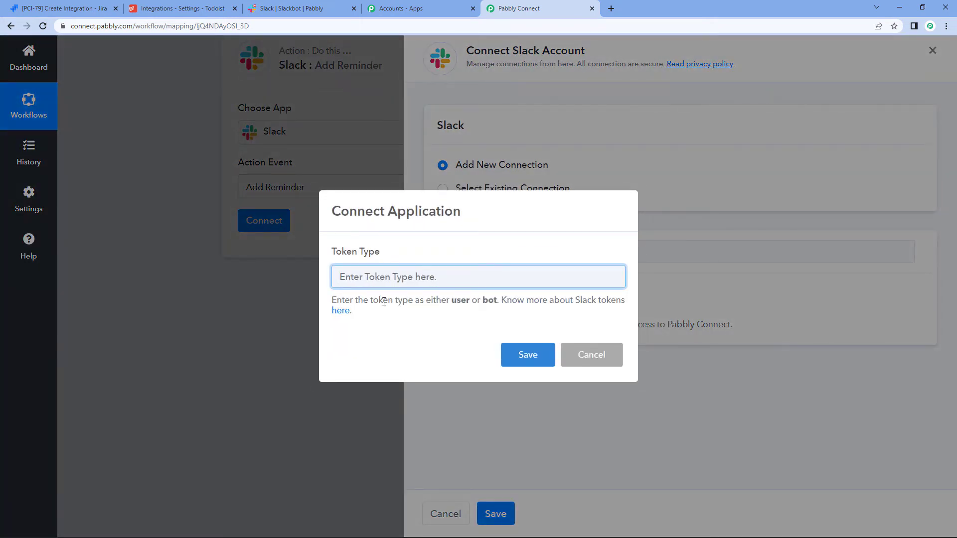
drag(335, 299, 489, 301)
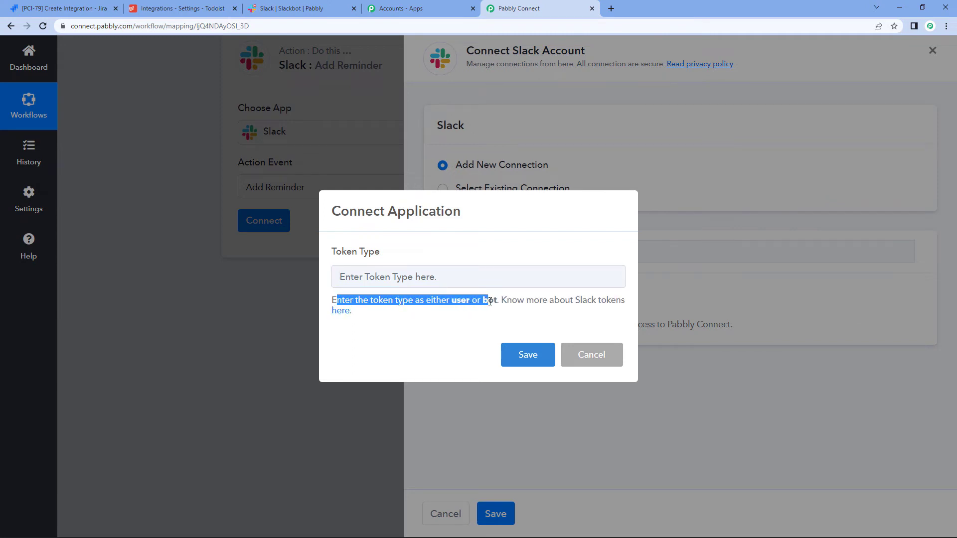
Step: Read the support forum thread on Slack user and bot token permissions, then return to Pabbly Connect
click(336, 311)
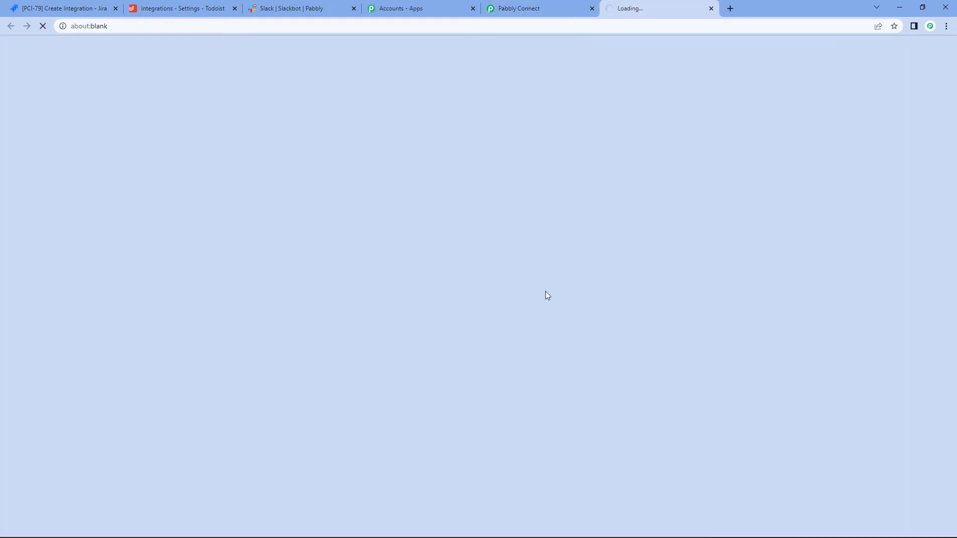
scroll(450, 241, down, 8)
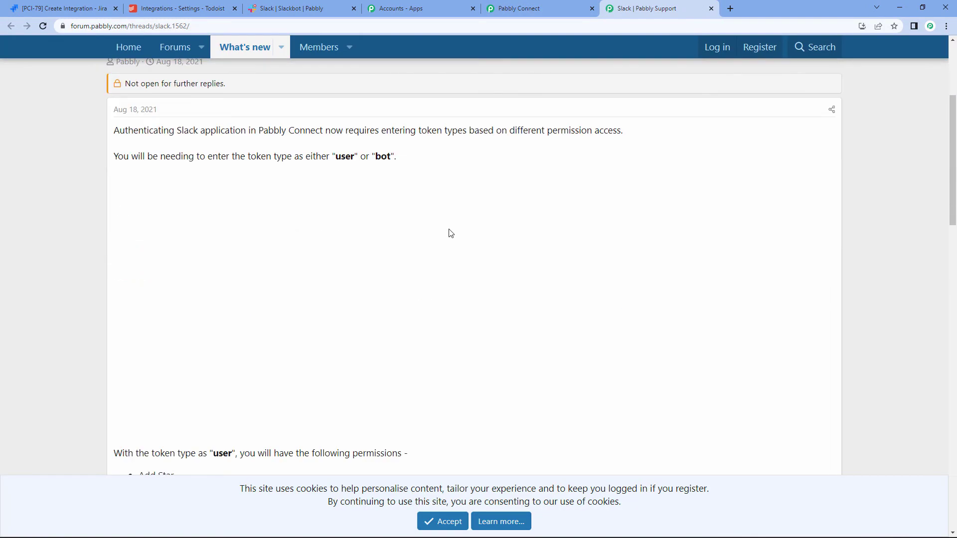
scroll(329, 250, down, 4)
scroll(246, 231, up, 2)
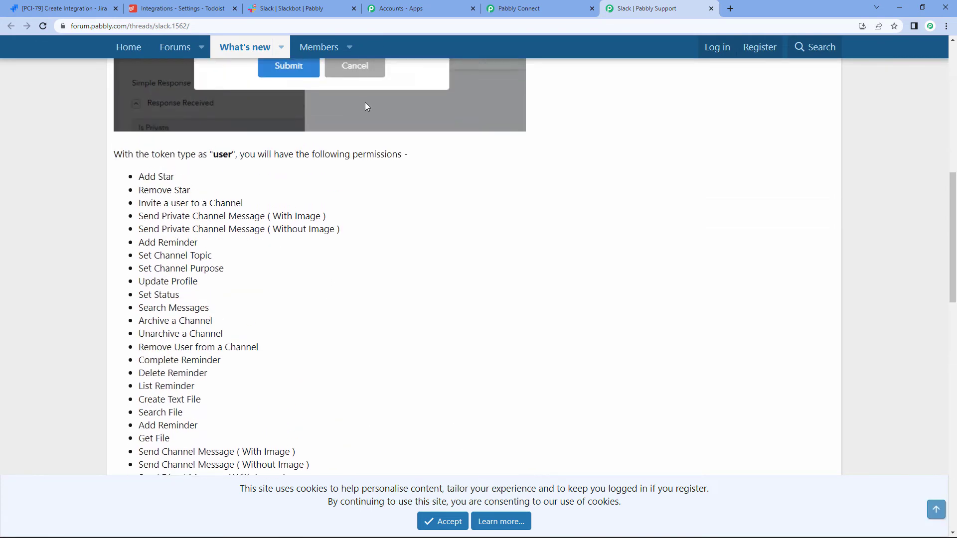
scroll(515, 225, down, 9)
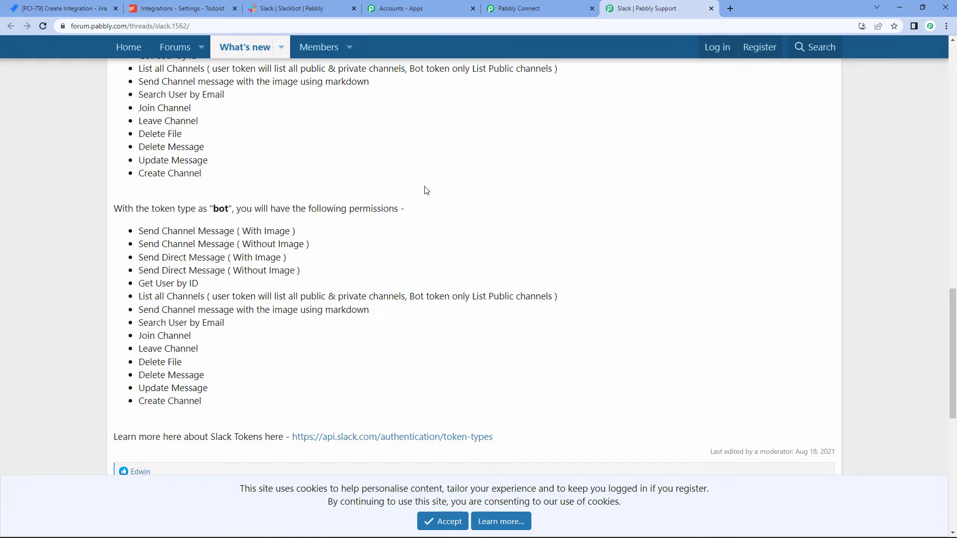
scroll(423, 190, up, 7)
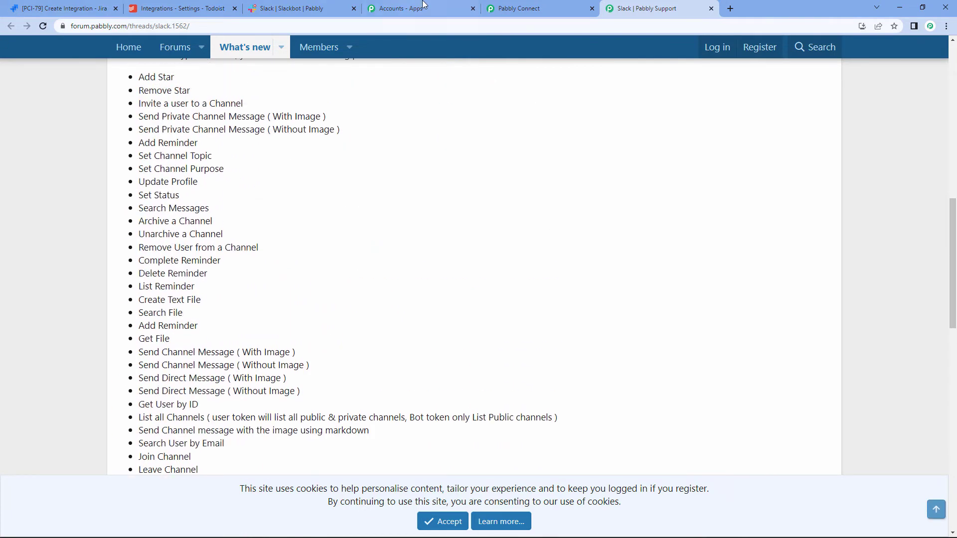
click(514, 8)
Step: Choose the user token type and allow Pabbly Connect access to the Slack workspace
click(433, 275)
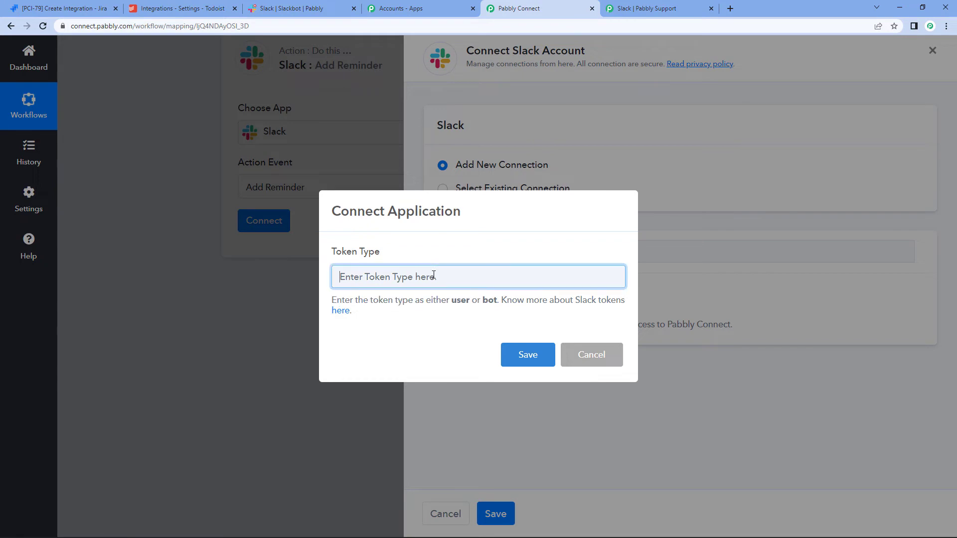
text(user)
click(517, 351)
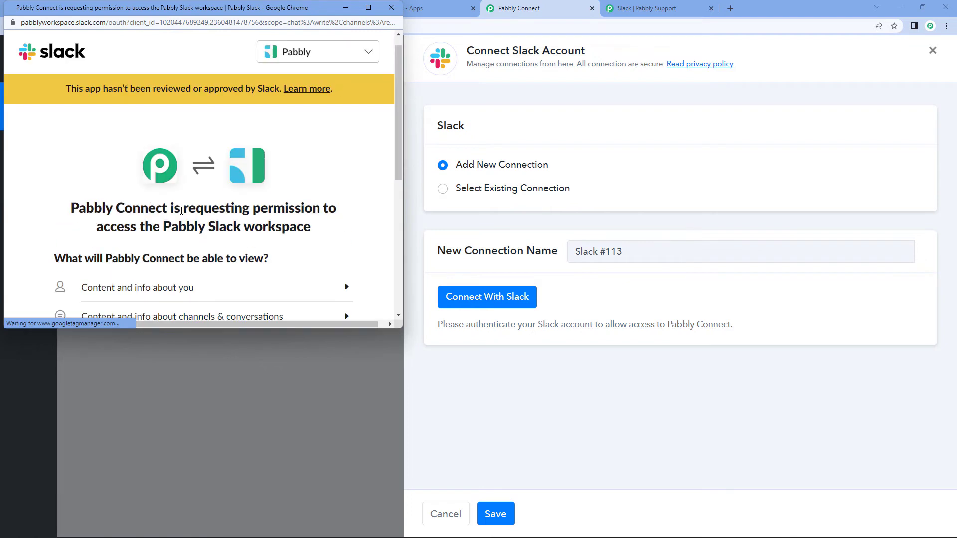
scroll(277, 199, down, 5)
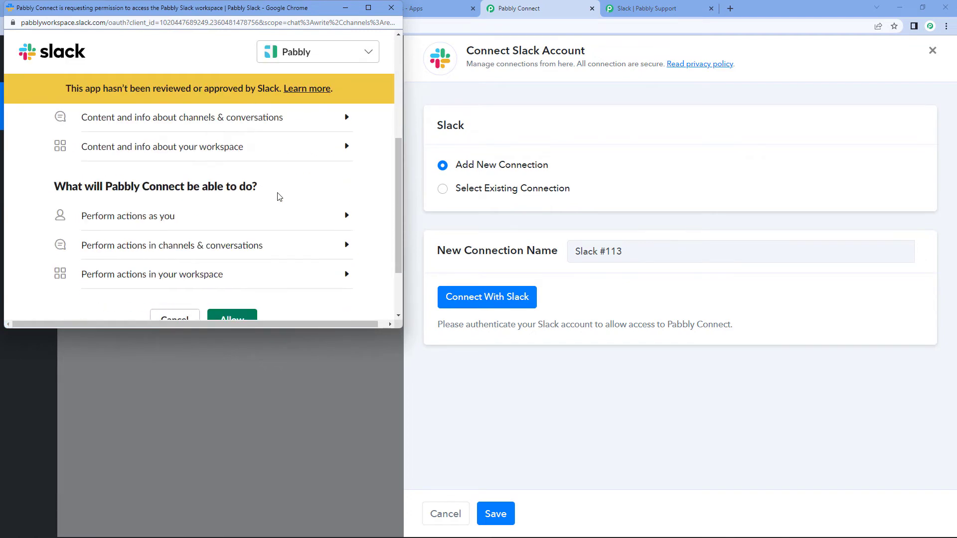
click(222, 238)
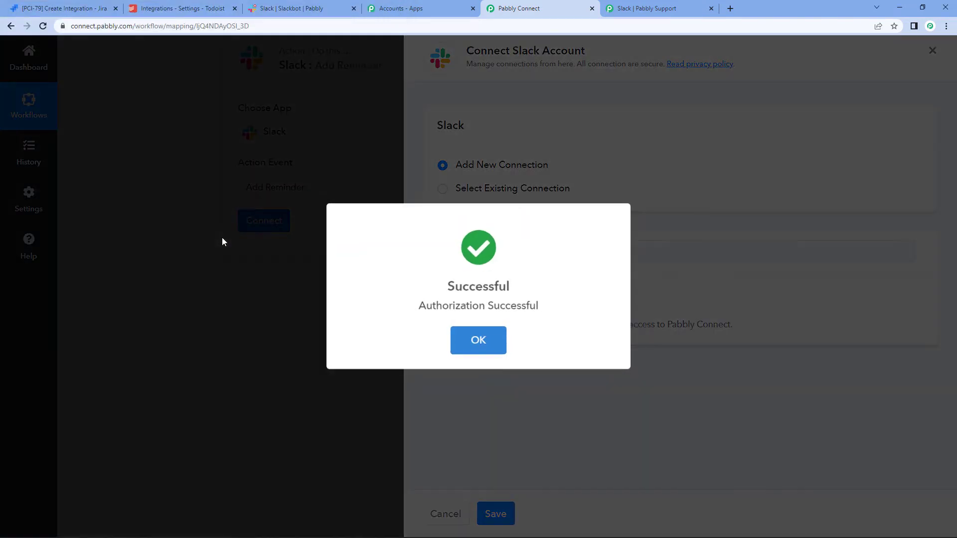
click(478, 339)
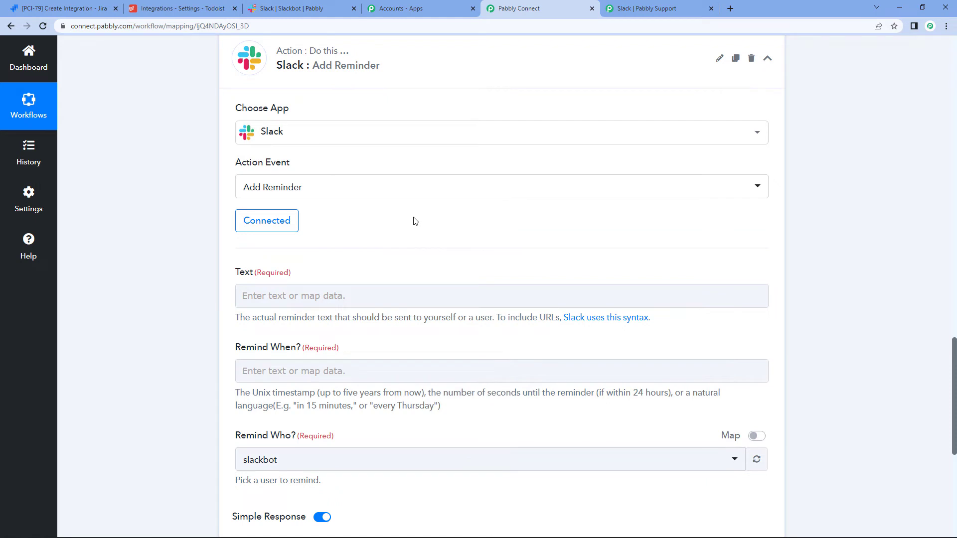
Step: Map the Todoist task's Content field into the Slack reminder Text
scroll(412, 221, down, 3)
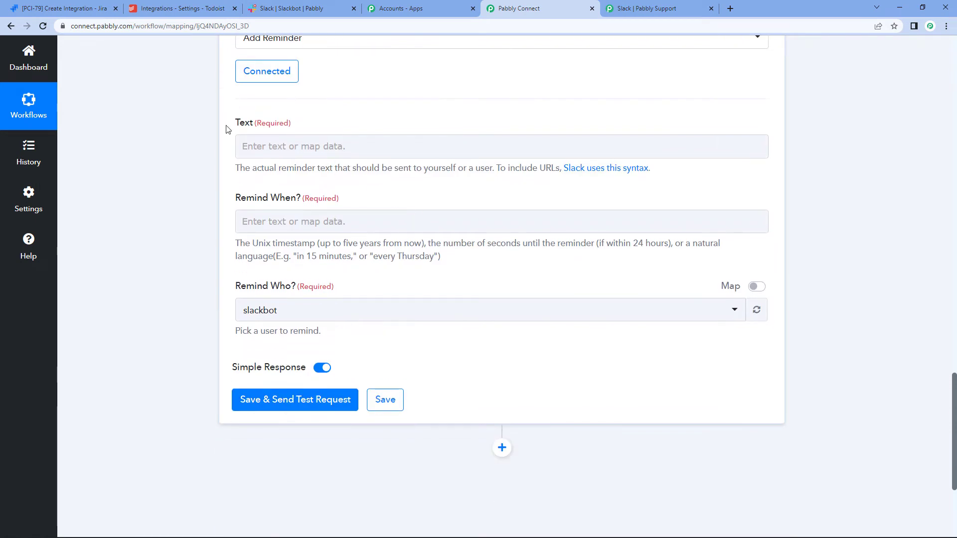
drag(227, 125, 351, 118)
click(386, 150)
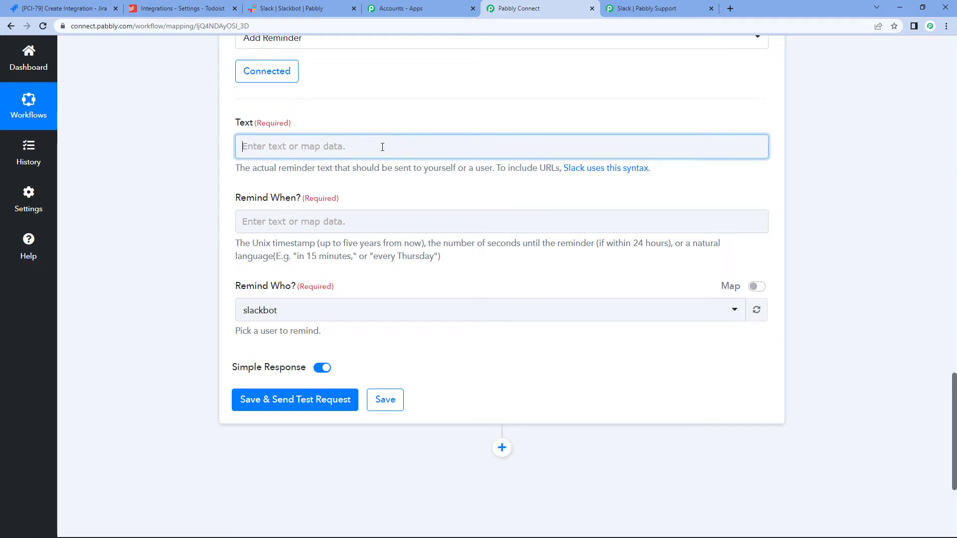
click(405, 312)
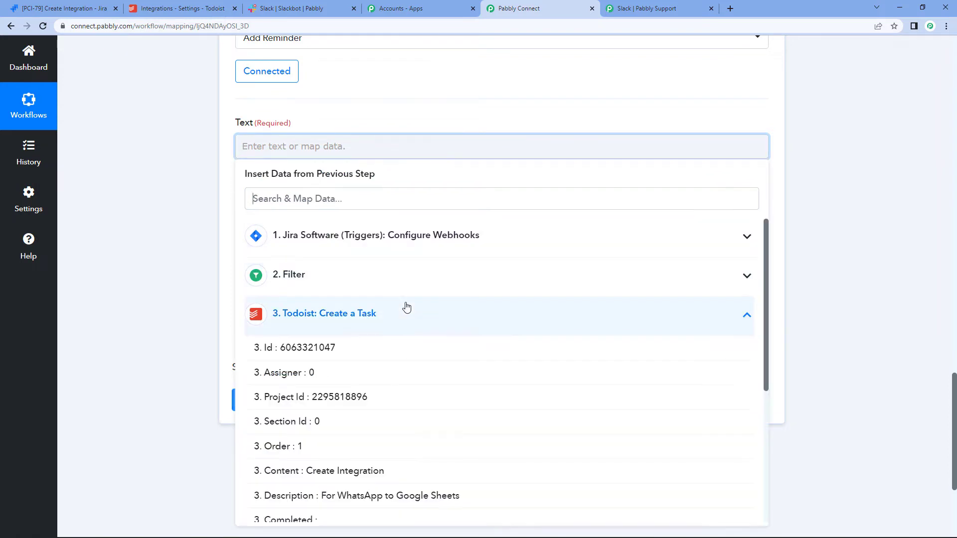
scroll(592, 254, down, 3)
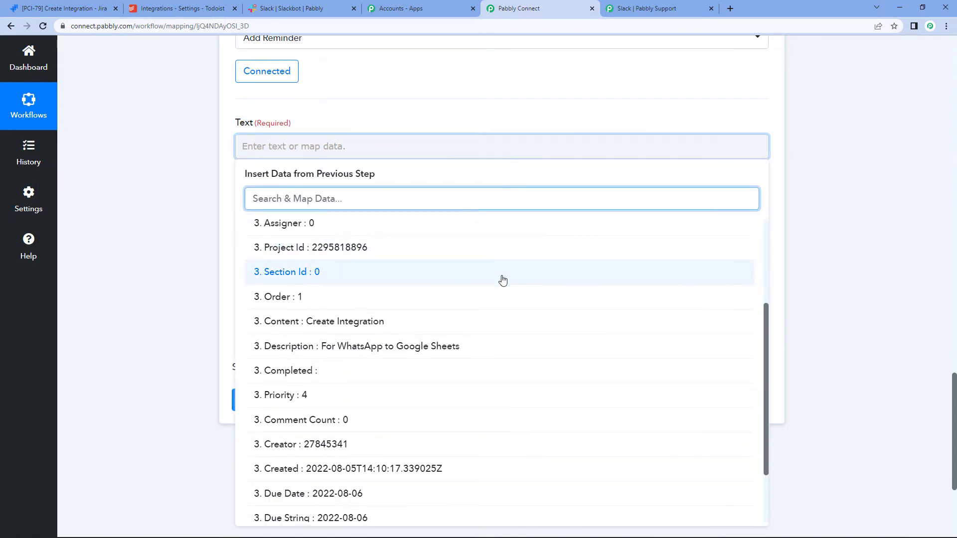
click(398, 333)
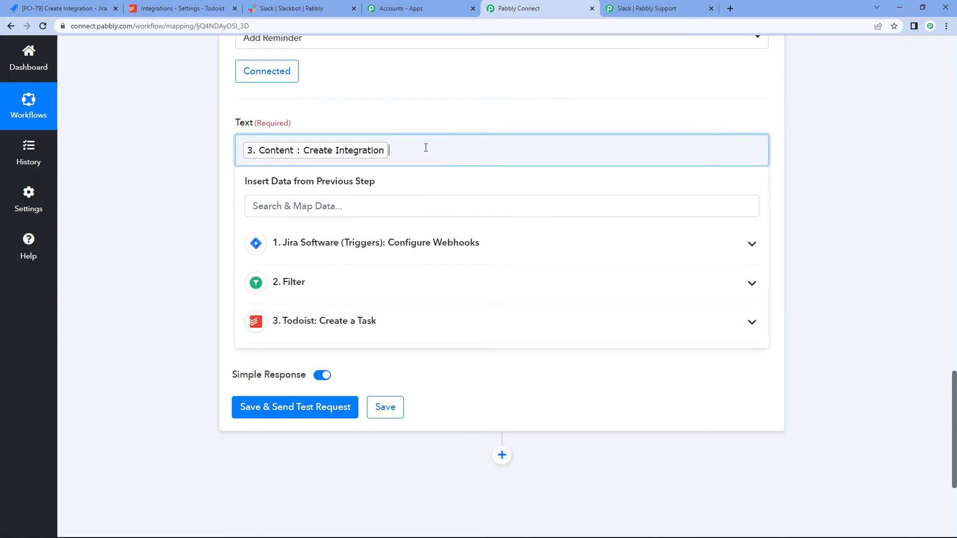
Step: Add a colon and a new line, then map the Todoist task's Description after it
text(:)
key(Return)
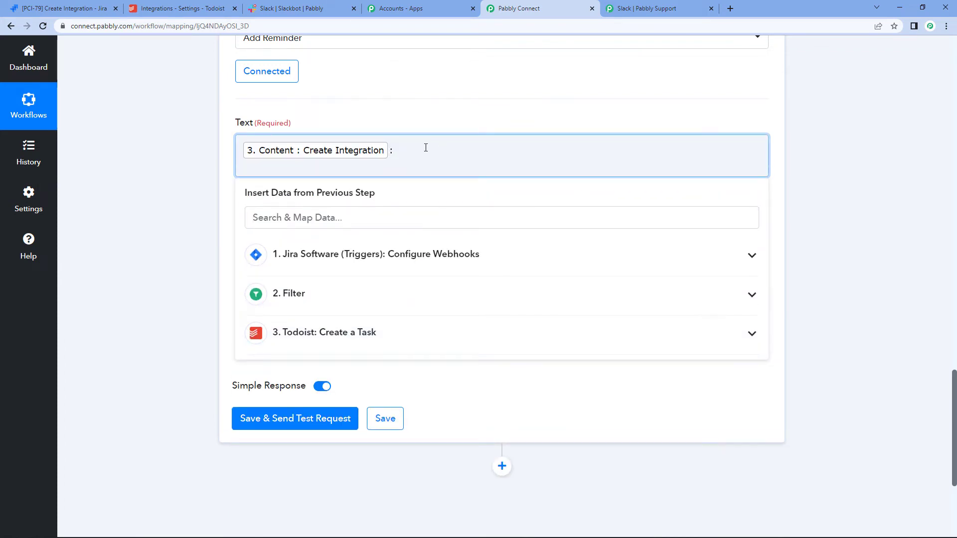
click(420, 331)
scroll(464, 414, down, 1)
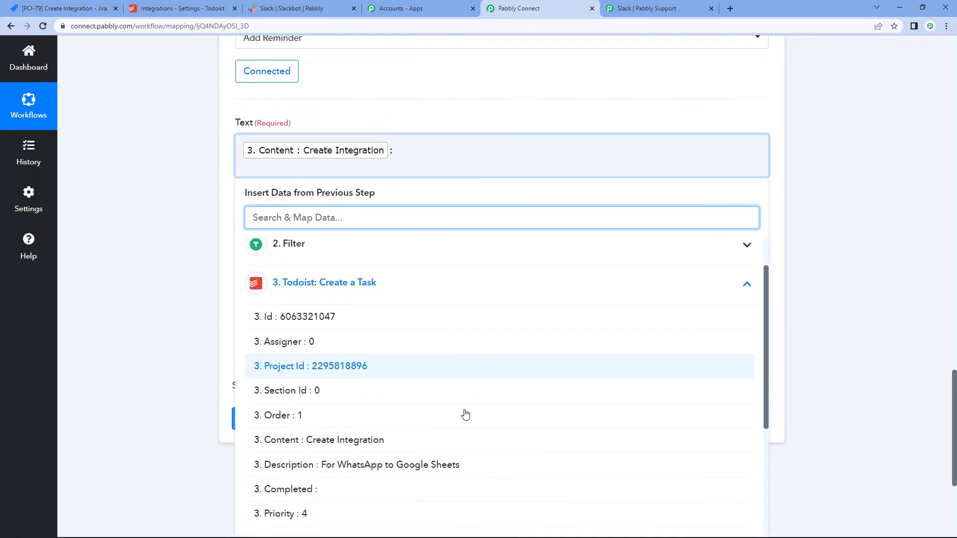
click(455, 467)
click(868, 195)
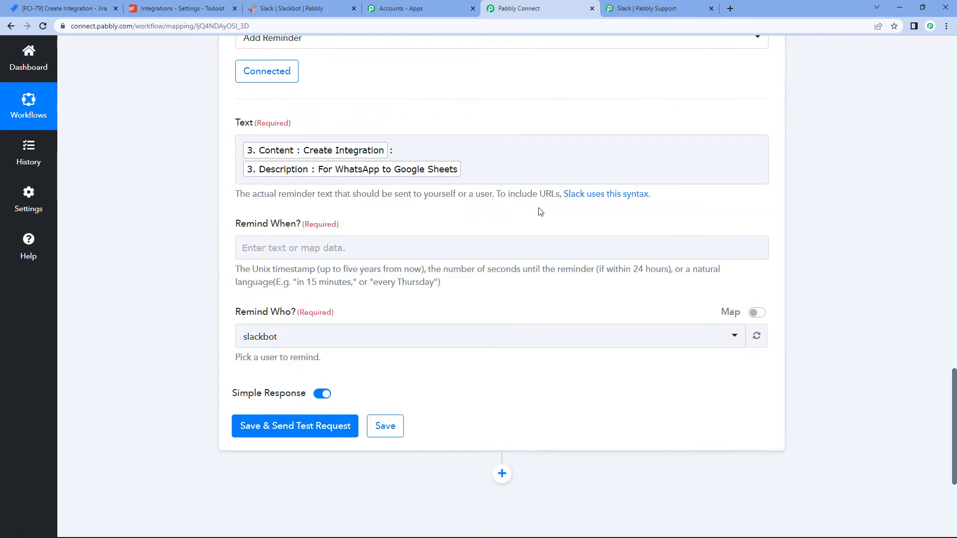
scroll(477, 200, down, 1)
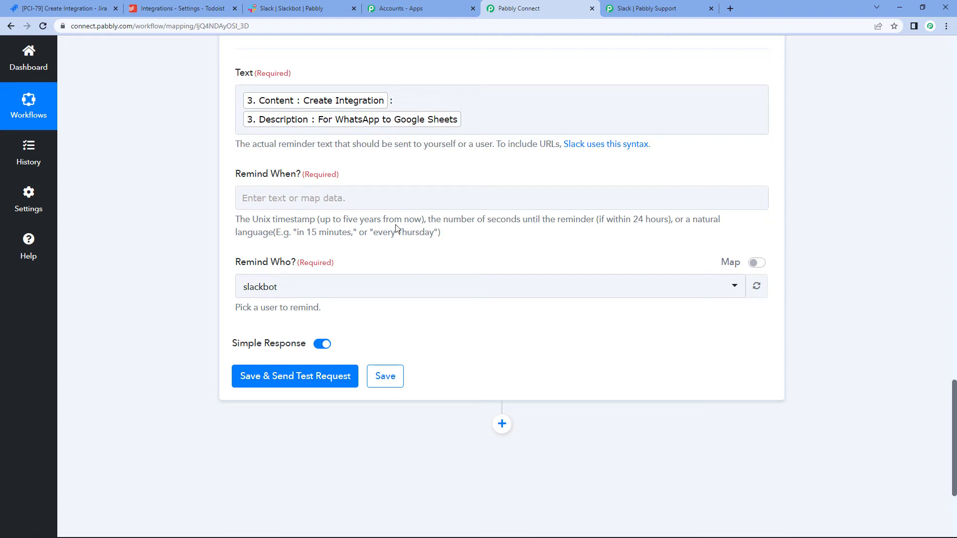
drag(273, 219, 330, 226)
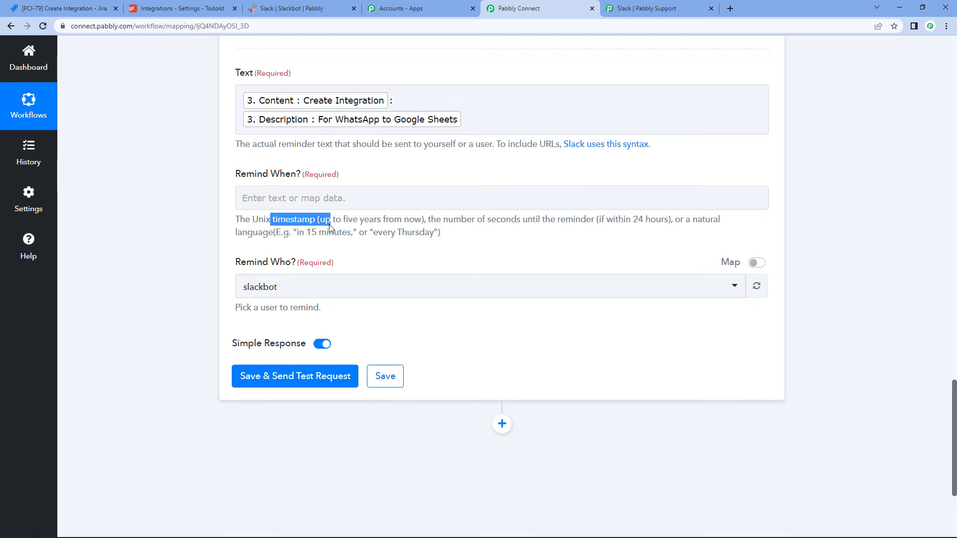
scroll(807, 137, up, 5)
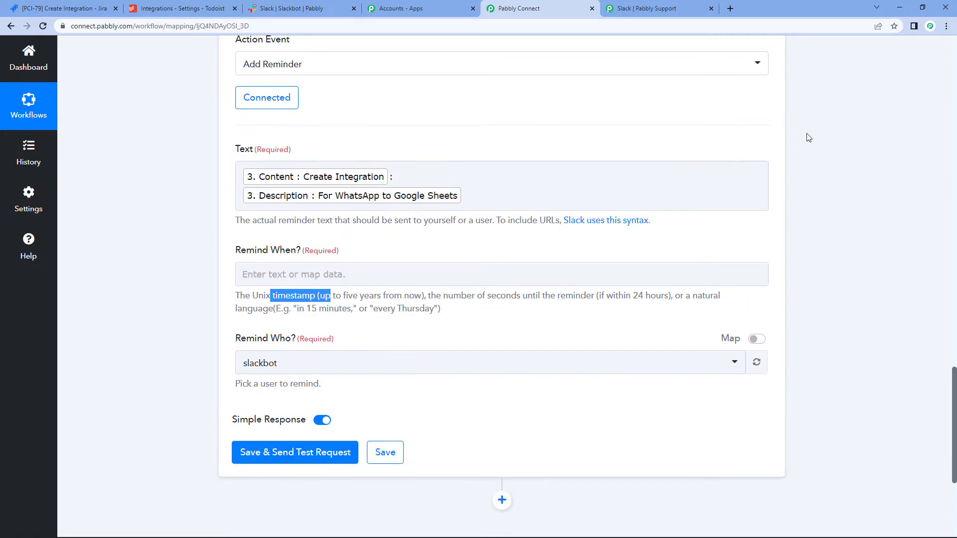
scroll(806, 137, up, 3)
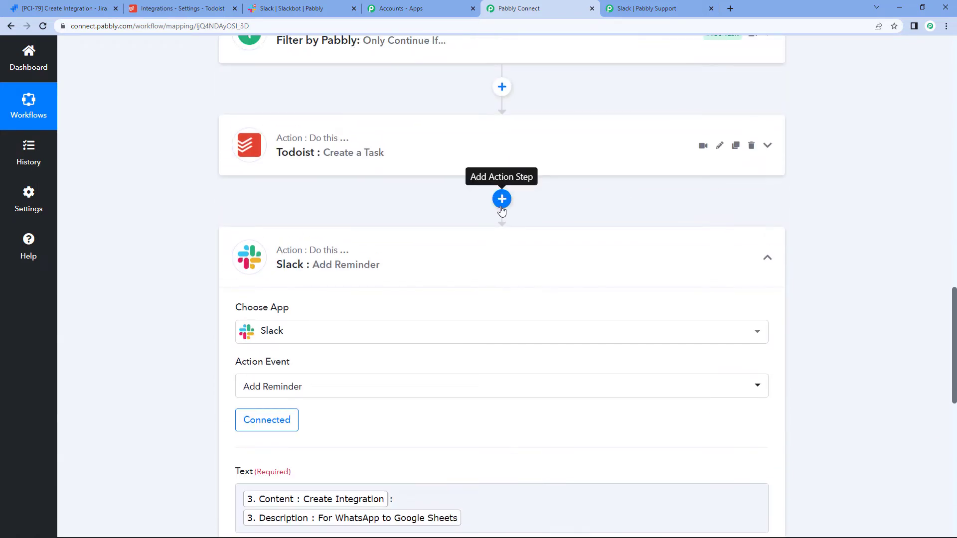
Step: Insert a Date/Time Formatter step between the Todoist task and the Slack reminder
click(502, 209)
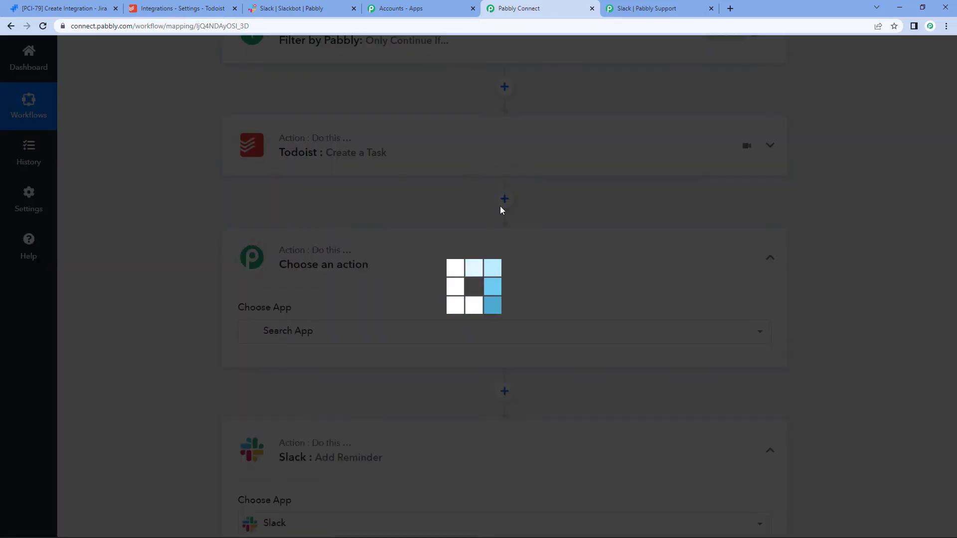
scroll(380, 251, down, 1)
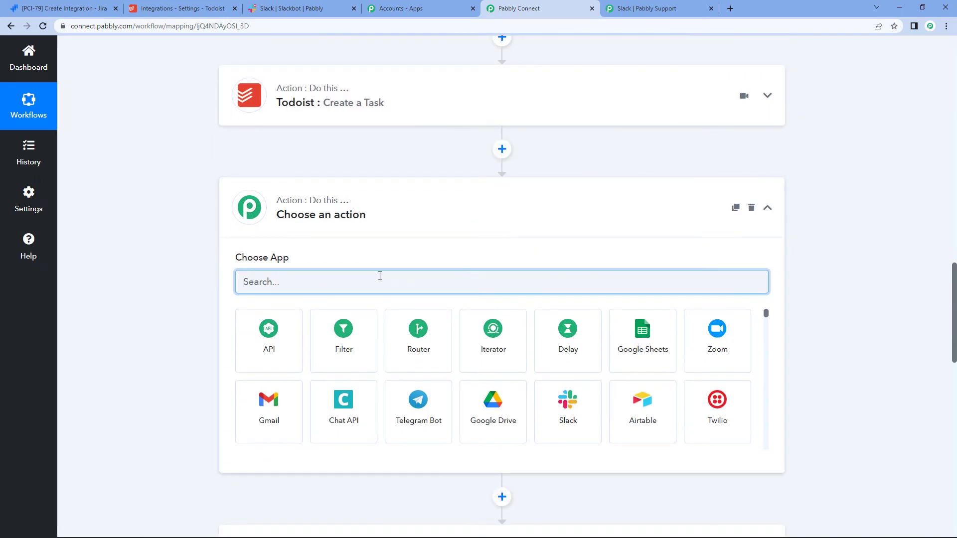
text(date)
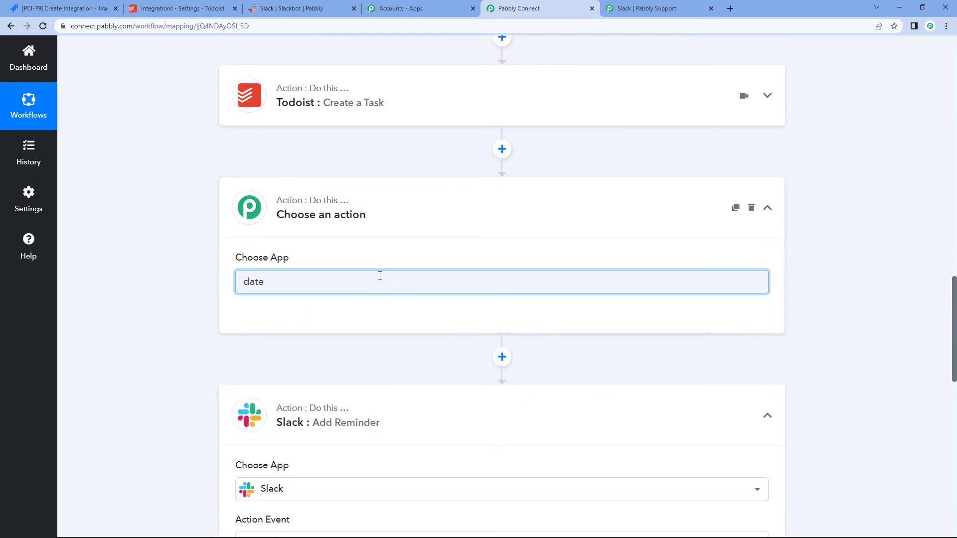
click(244, 336)
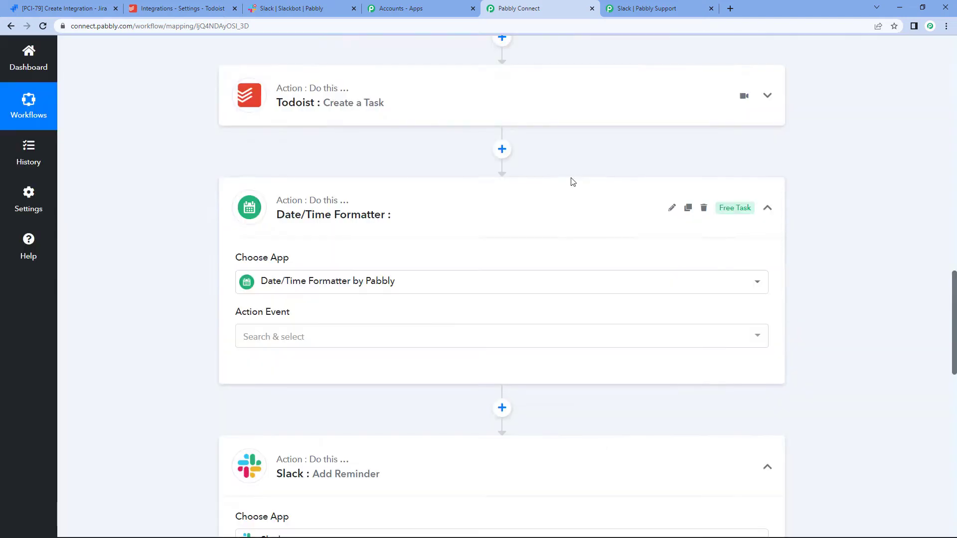
Step: Set the formatter's action event to Add/Subtract Time and connect the step
scroll(553, 181, down, 3)
click(440, 191)
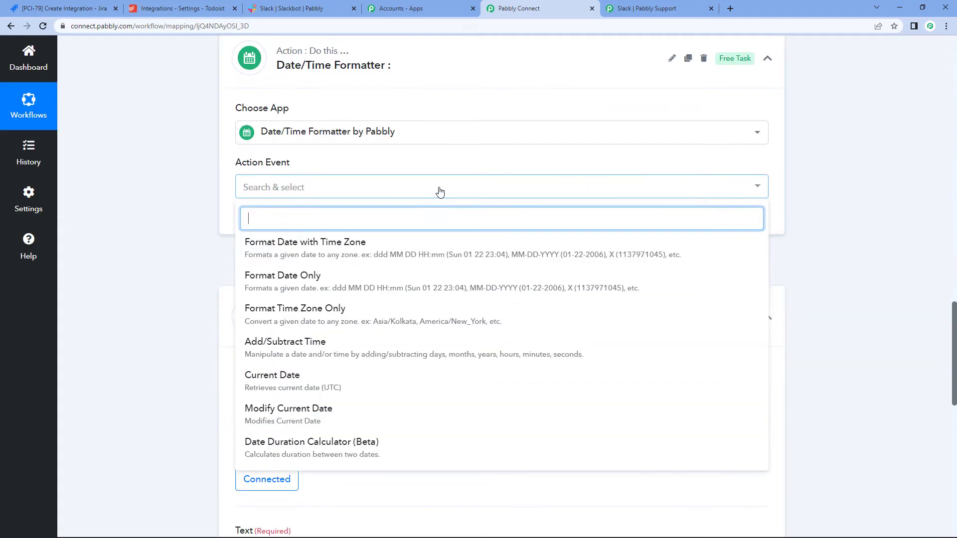
scroll(393, 214, down, 3)
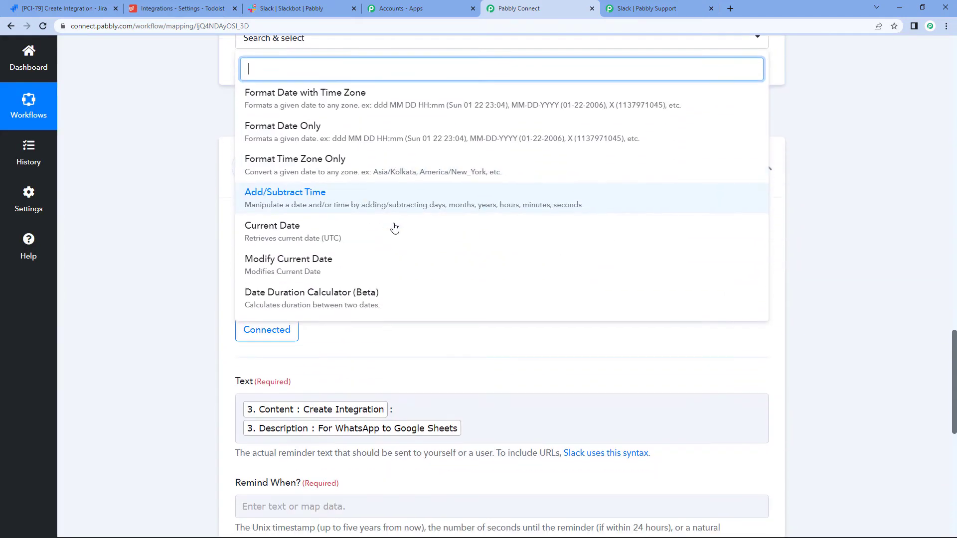
click(388, 195)
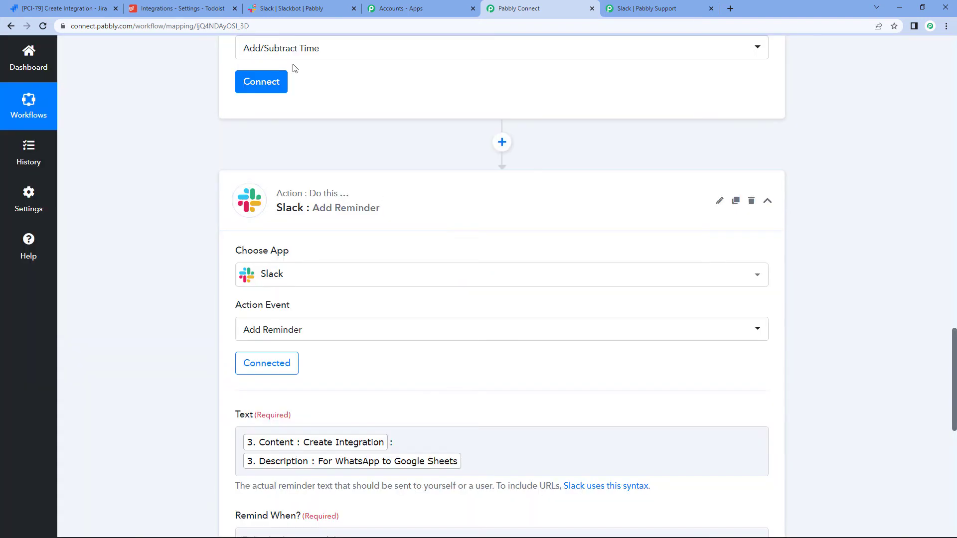
click(261, 81)
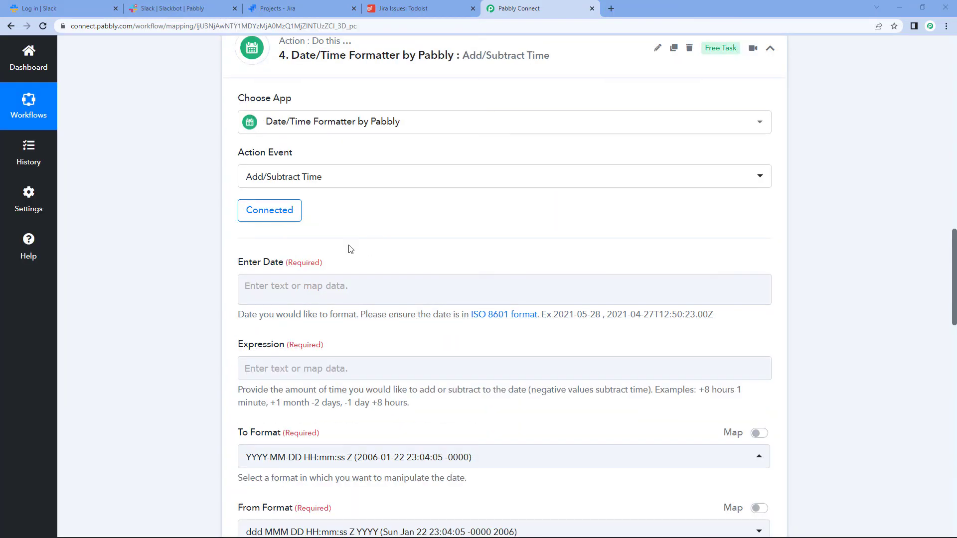
drag(238, 262, 282, 262)
click(430, 252)
Step: Map Jira's Issue Fields Statuscategorychangedate into the formatter's Enter Date field
drag(416, 319, 714, 319)
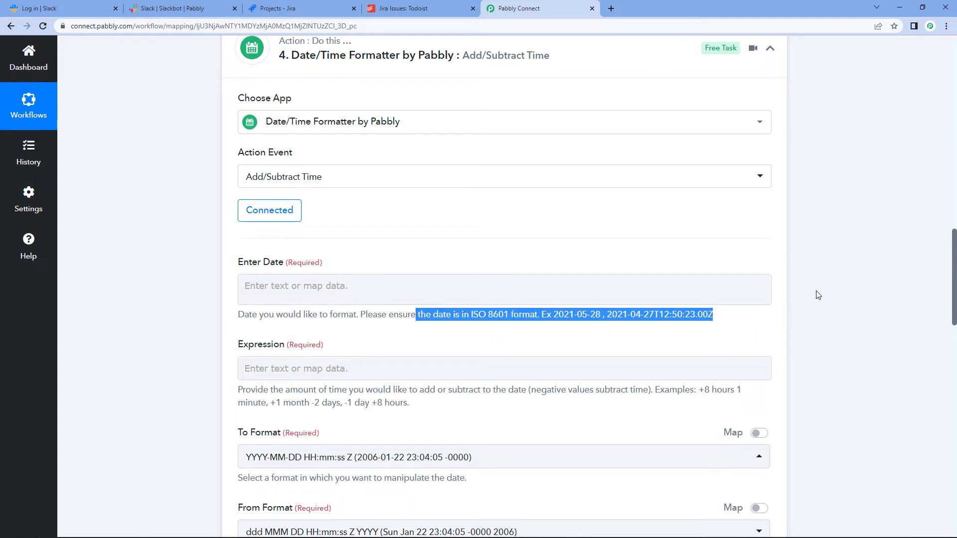
click(486, 308)
scroll(486, 308, down, 2)
click(425, 188)
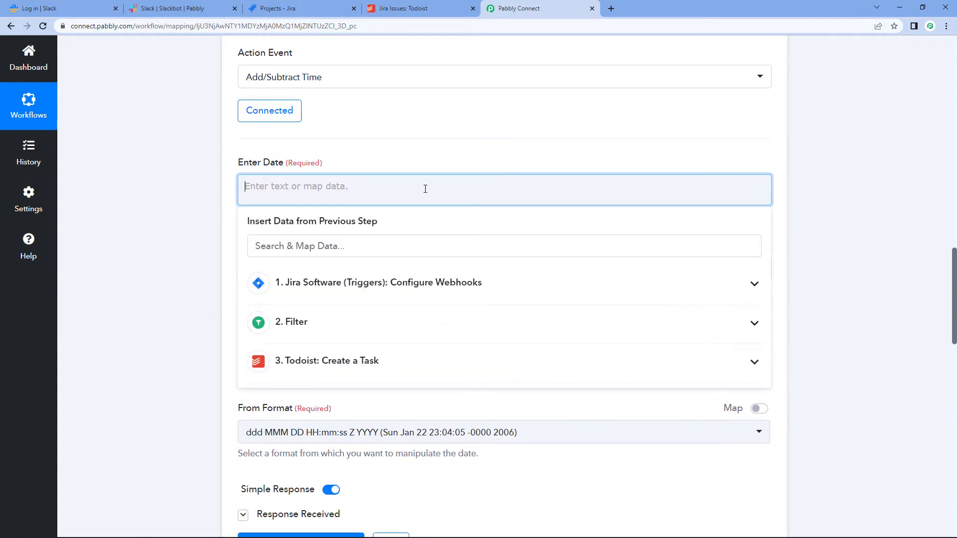
right_click(425, 188)
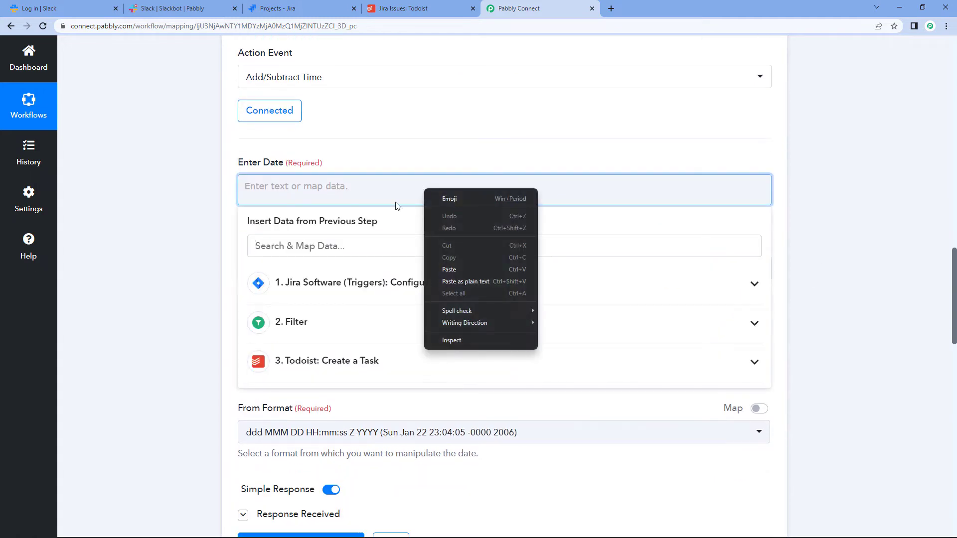
click(304, 244)
click(304, 243)
text(date)
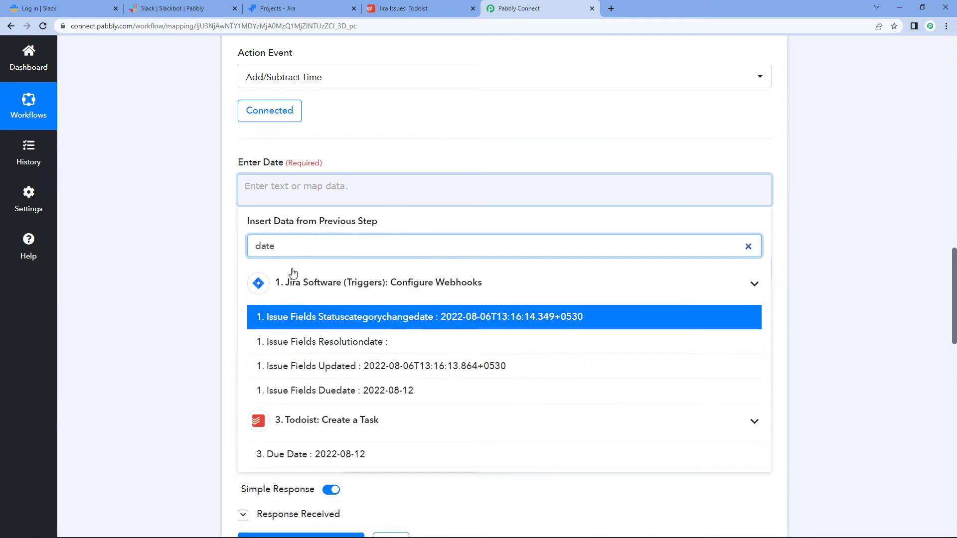
click(343, 324)
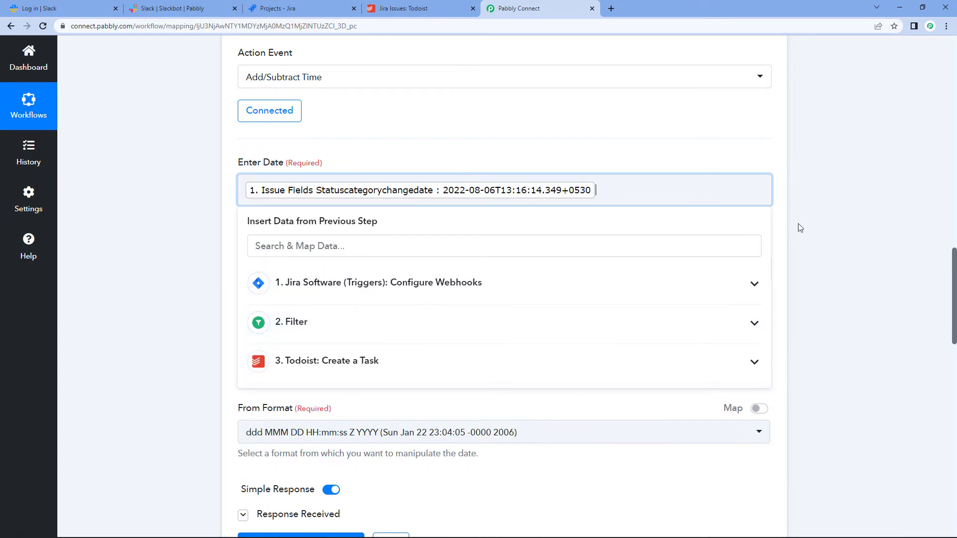
click(797, 223)
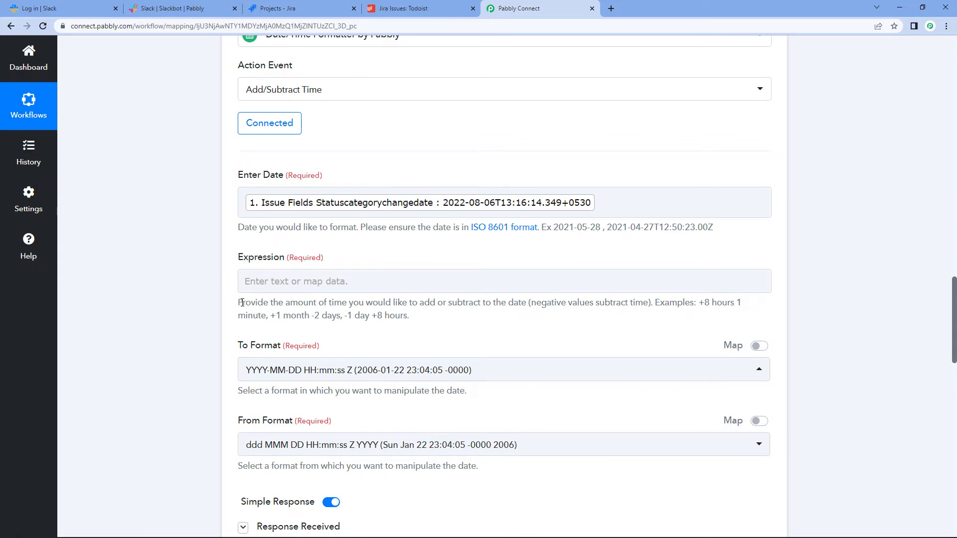
Step: Enter '+1 day' as the formatter's Expression to shift the date forward one day
drag(238, 302, 515, 312)
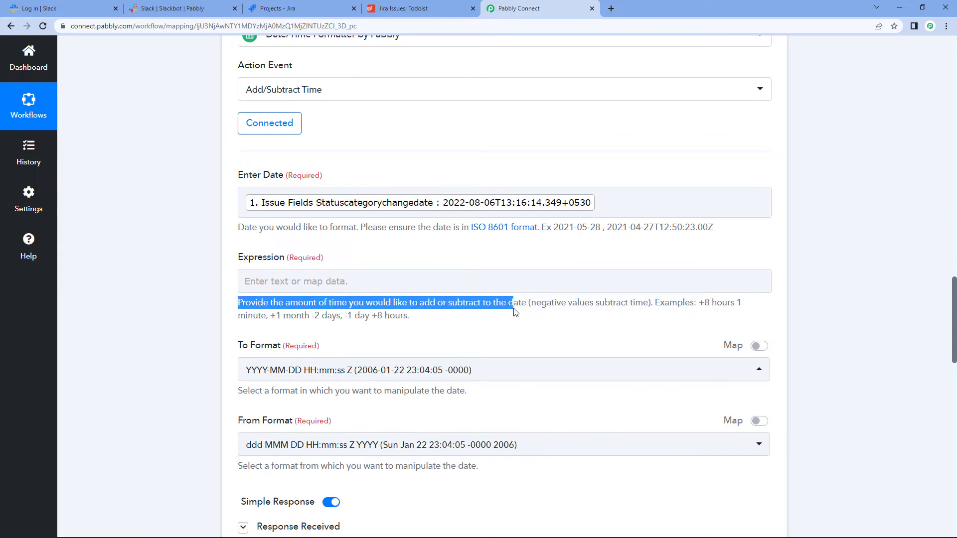
click(515, 313)
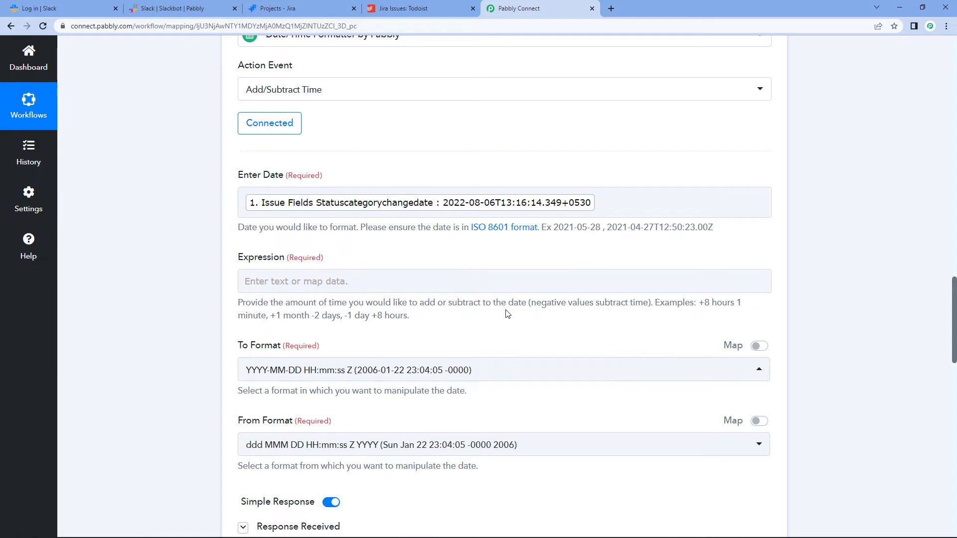
click(474, 287)
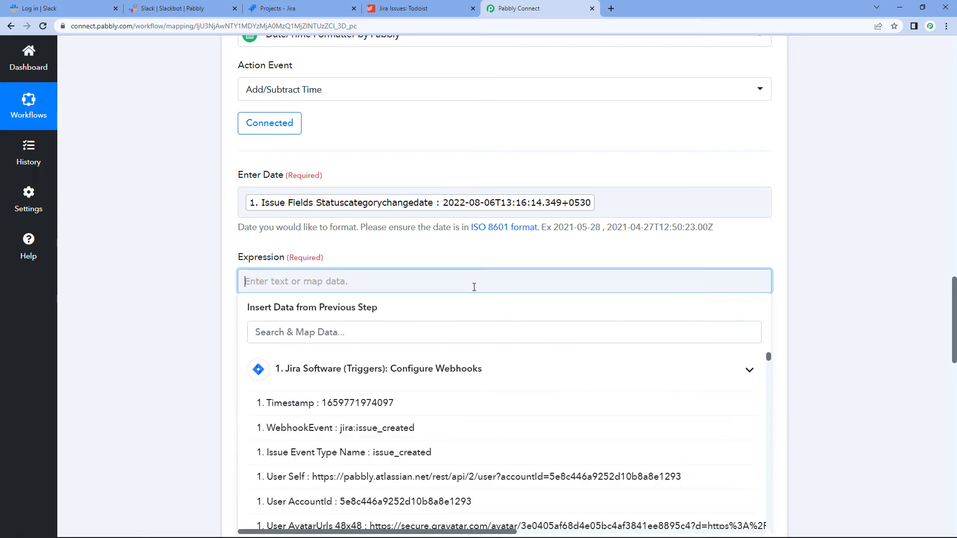
text(=)
key(BackSpace)
text(=)
key(BackSpace)
text(+1 day)
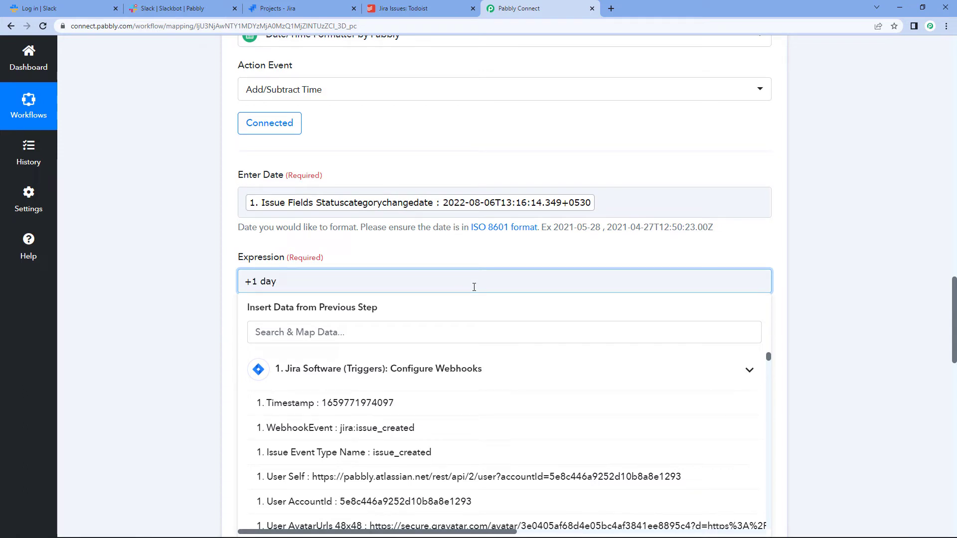
click(825, 230)
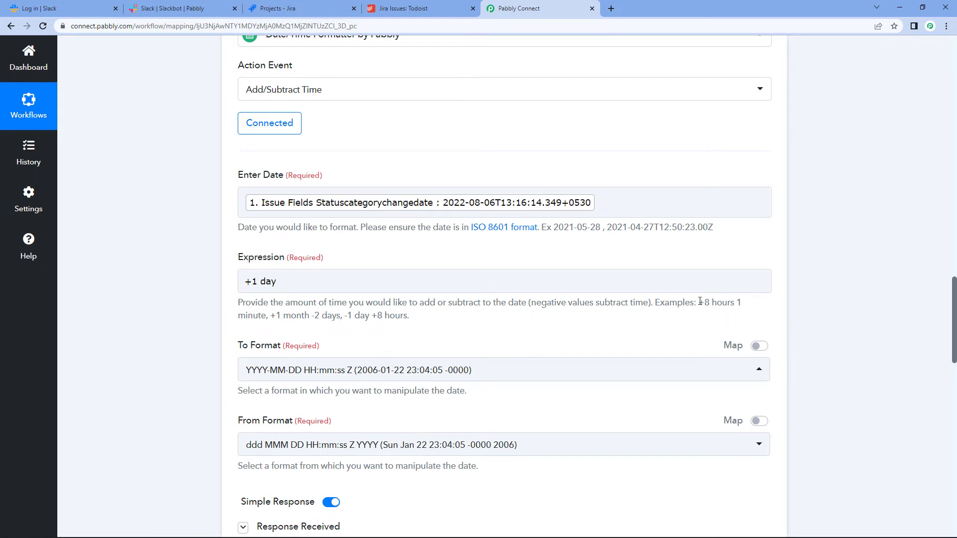
drag(701, 303, 712, 319)
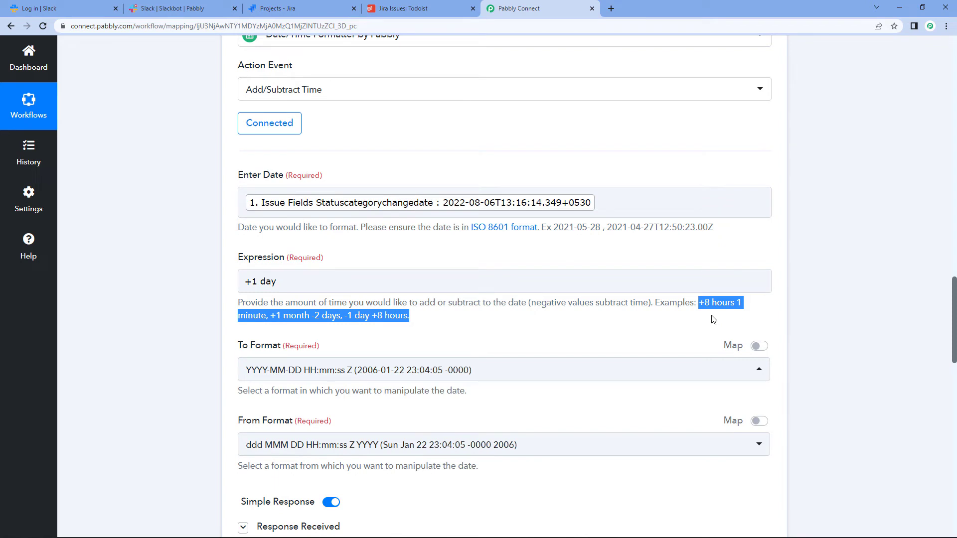
click(805, 269)
scroll(805, 270, down, 4)
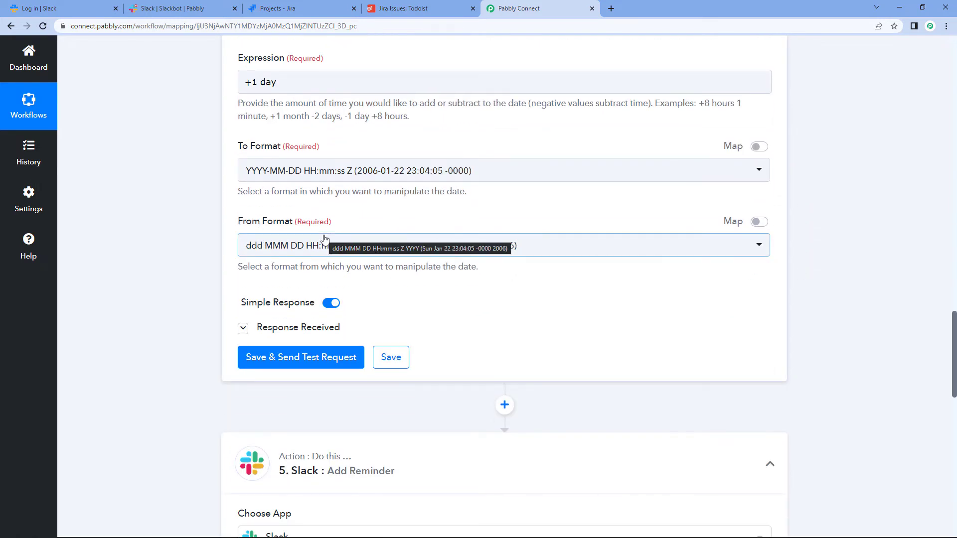
click(529, 179)
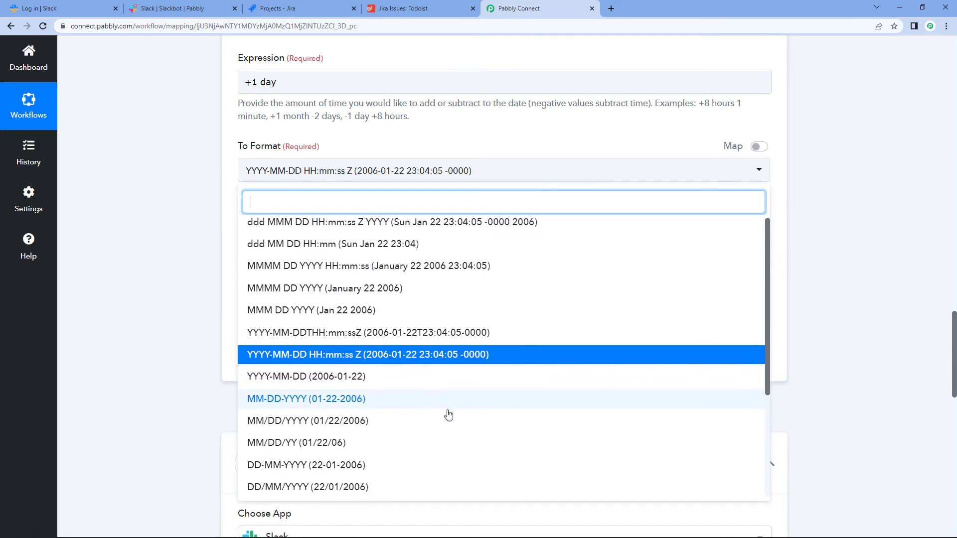
scroll(448, 412, down, 3)
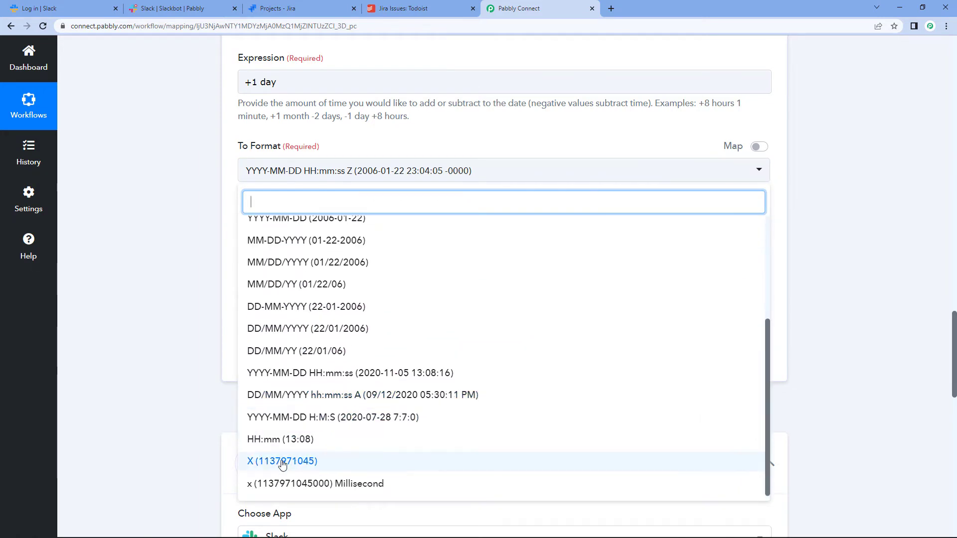
click(282, 462)
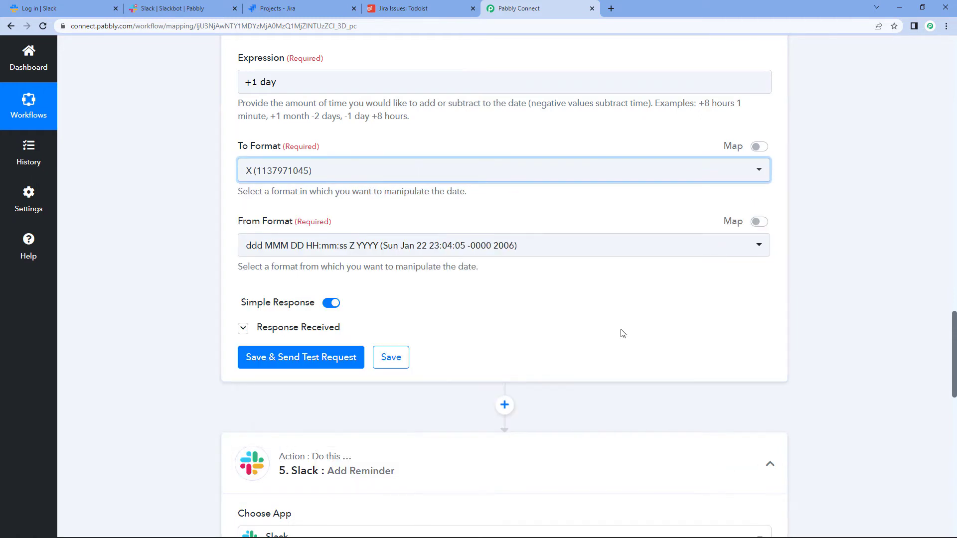
click(303, 364)
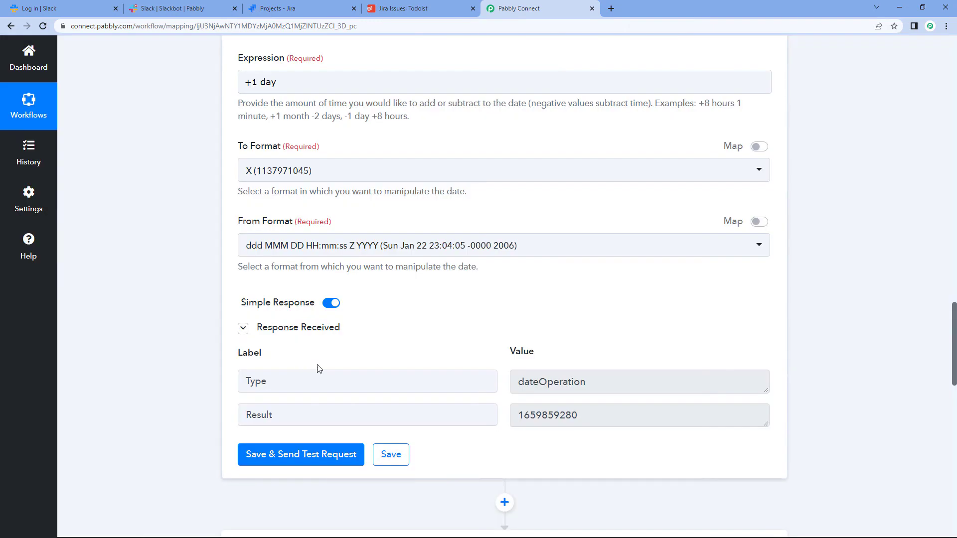
scroll(435, 343, down, 2)
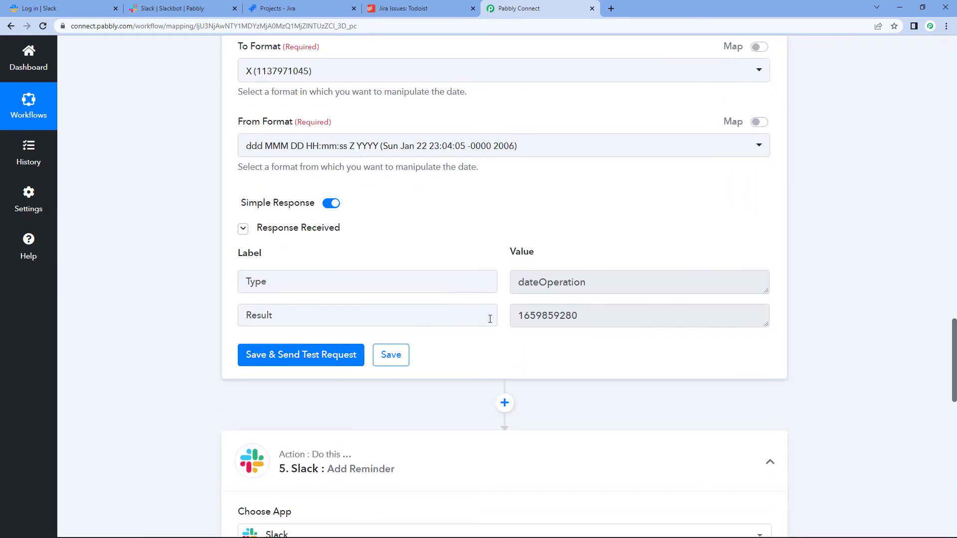
scroll(587, 316, down, 8)
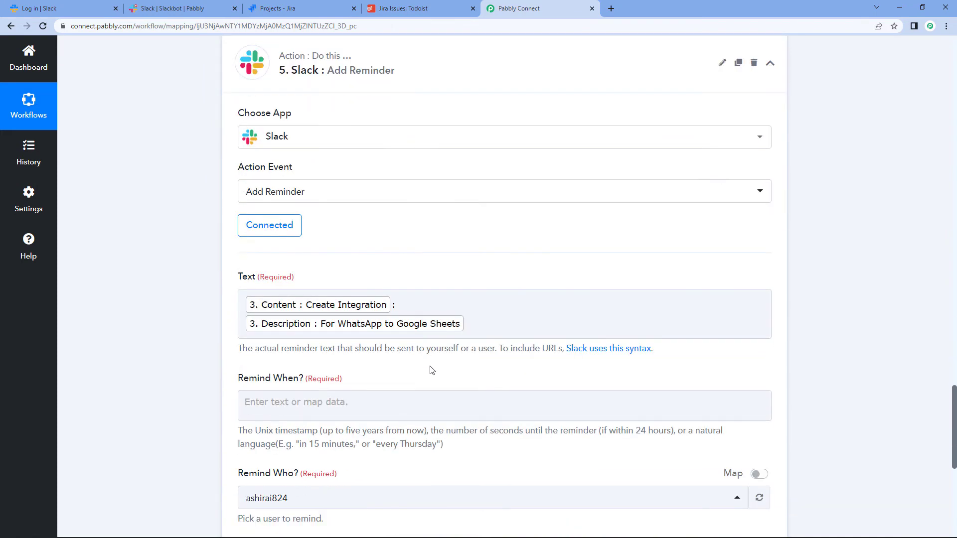
scroll(431, 370, down, 2)
click(267, 294)
click(299, 310)
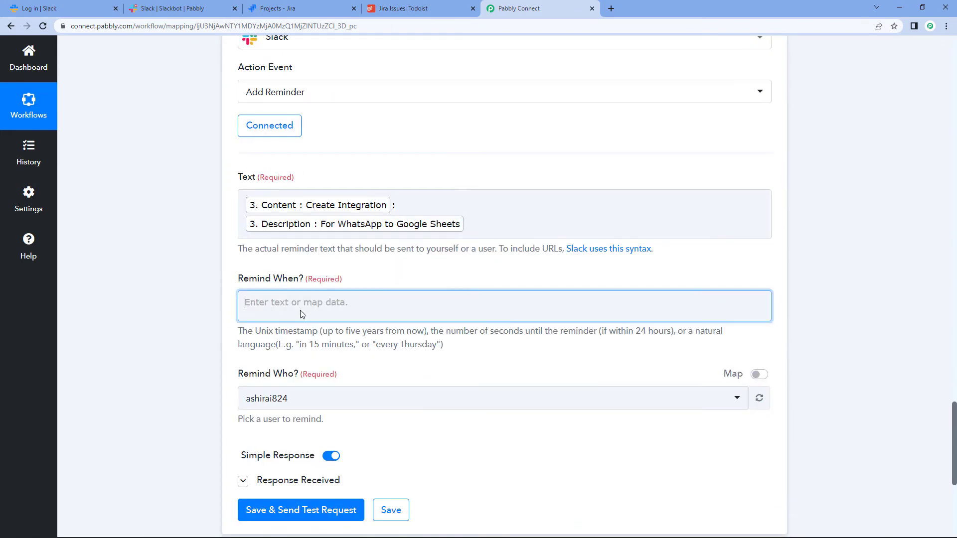
scroll(373, 341, down, 3)
click(381, 358)
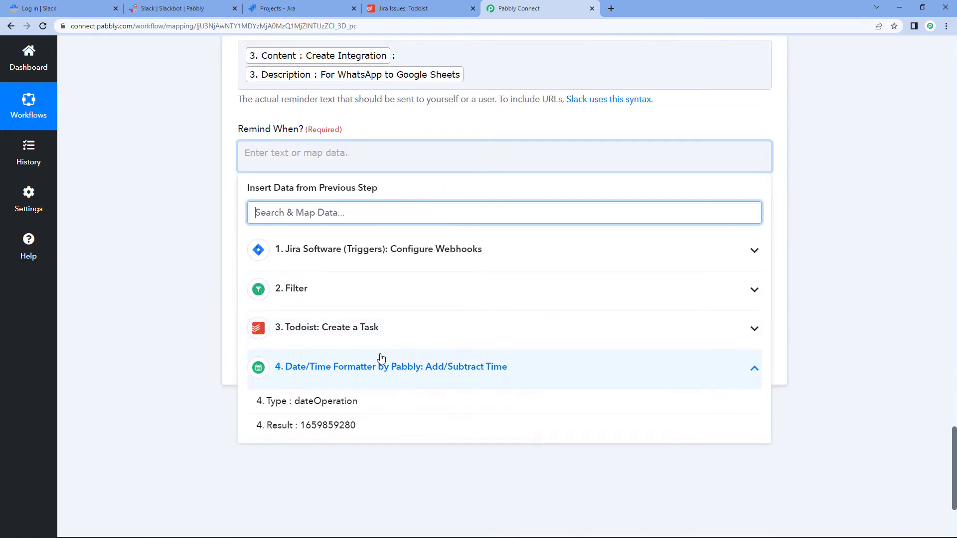
click(351, 435)
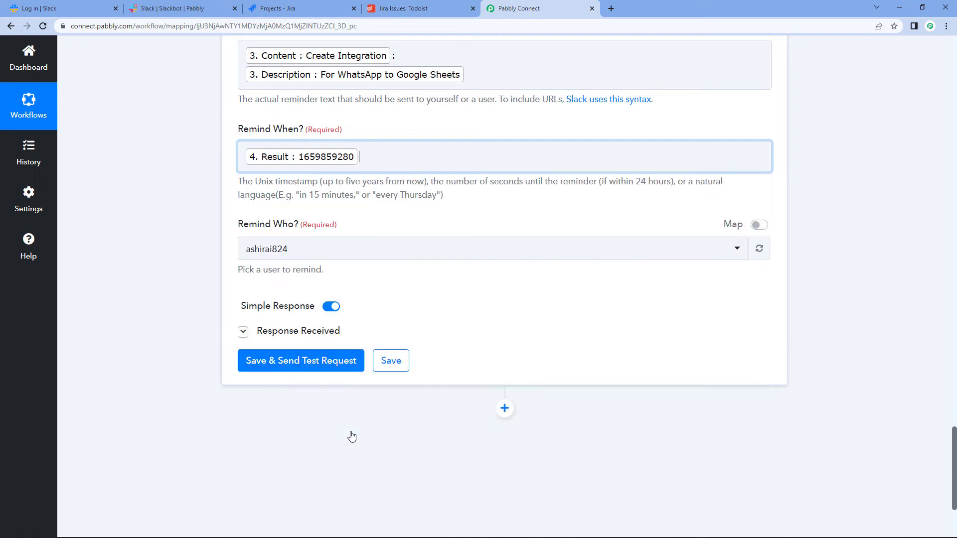
click(823, 191)
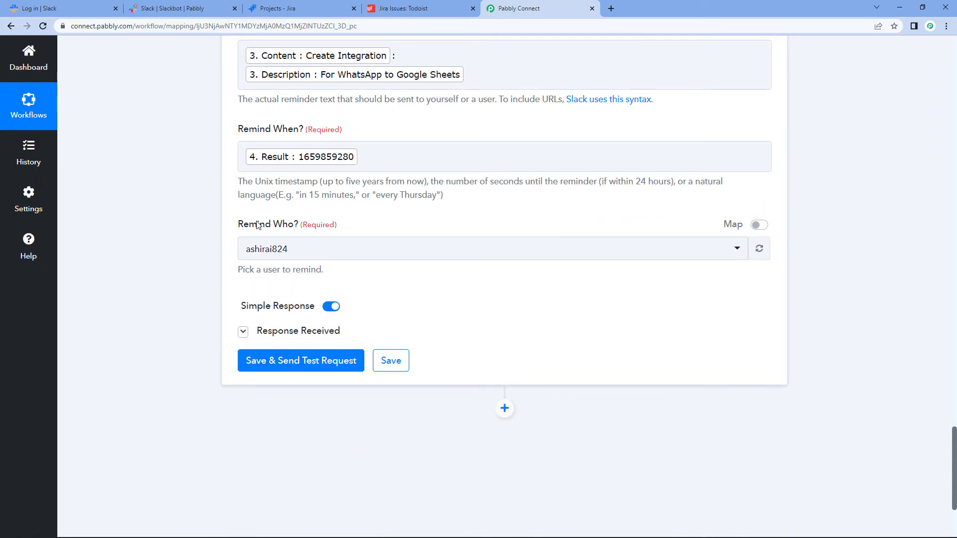
click(342, 255)
Step: Look over the Remind Who? user list and the Slack account connection settings
click(345, 255)
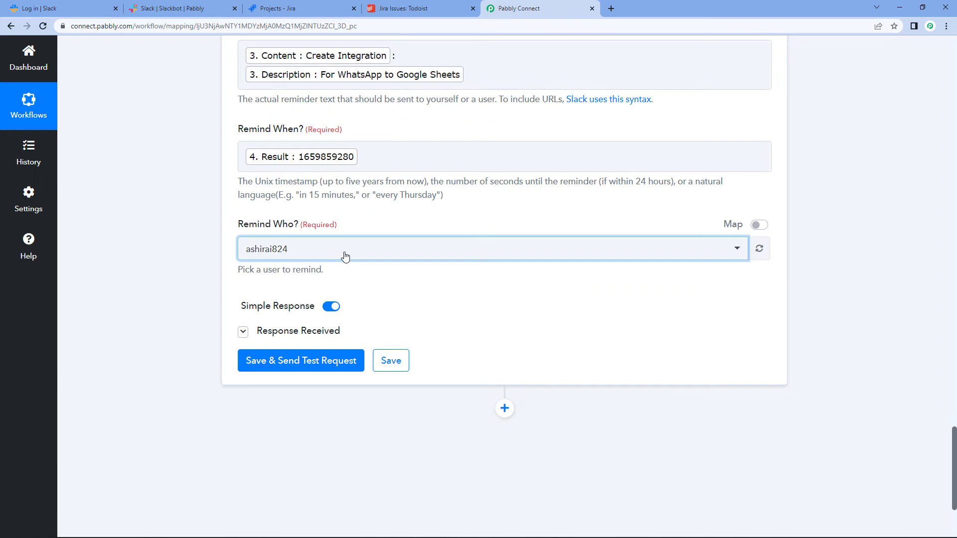
click(345, 255)
click(346, 256)
scroll(345, 256, up, 3)
scroll(343, 256, up, 2)
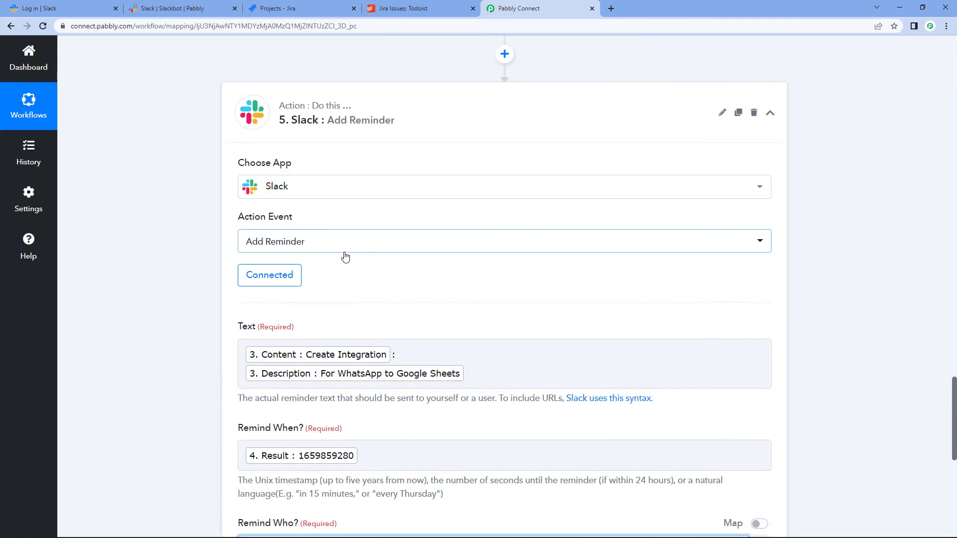
click(287, 274)
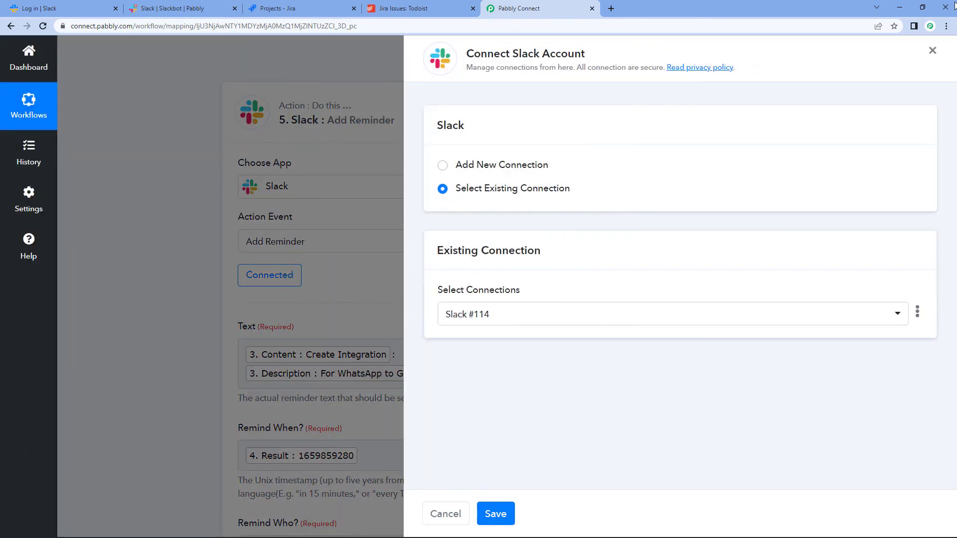
click(933, 50)
Step: Re-save the existing Slack account connection for the reminder step
scroll(358, 222, down, 6)
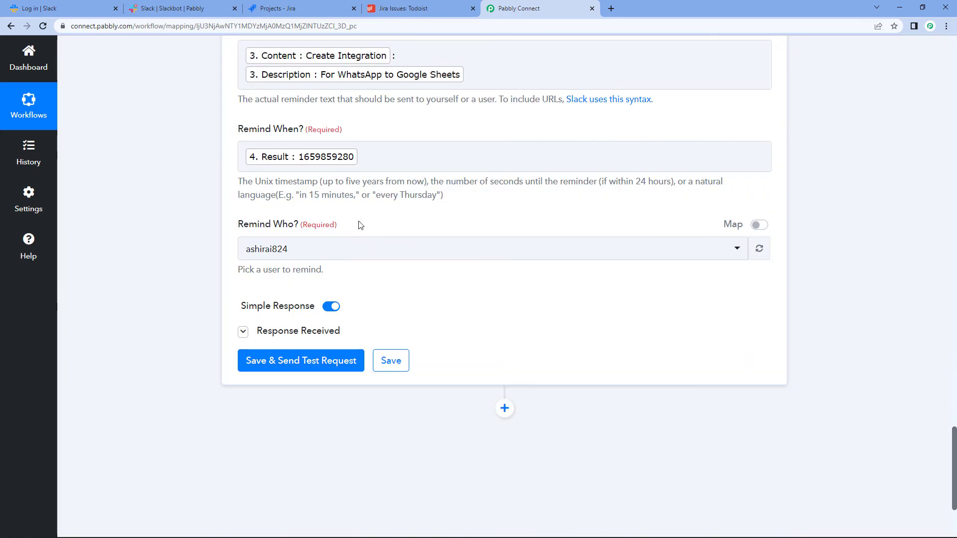
click(368, 257)
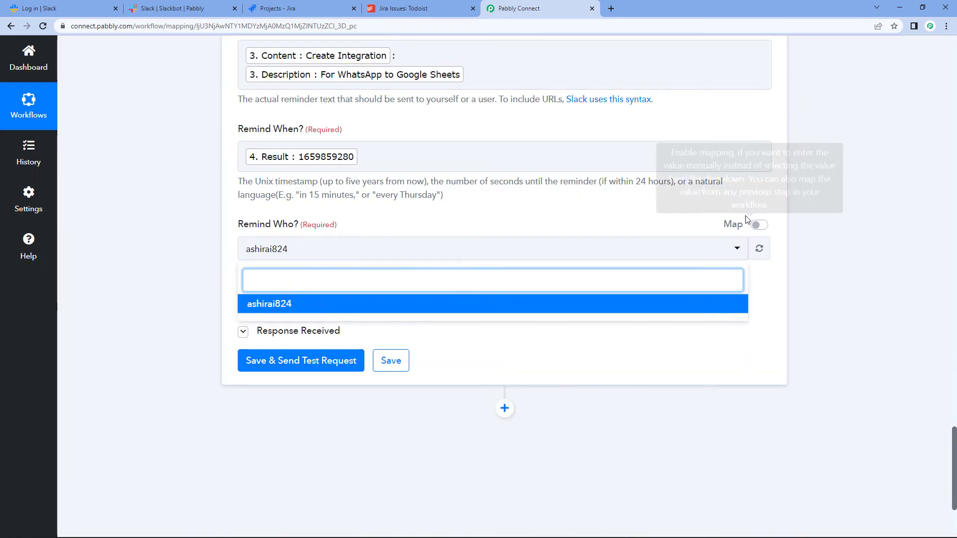
click(880, 193)
scroll(876, 196, up, 6)
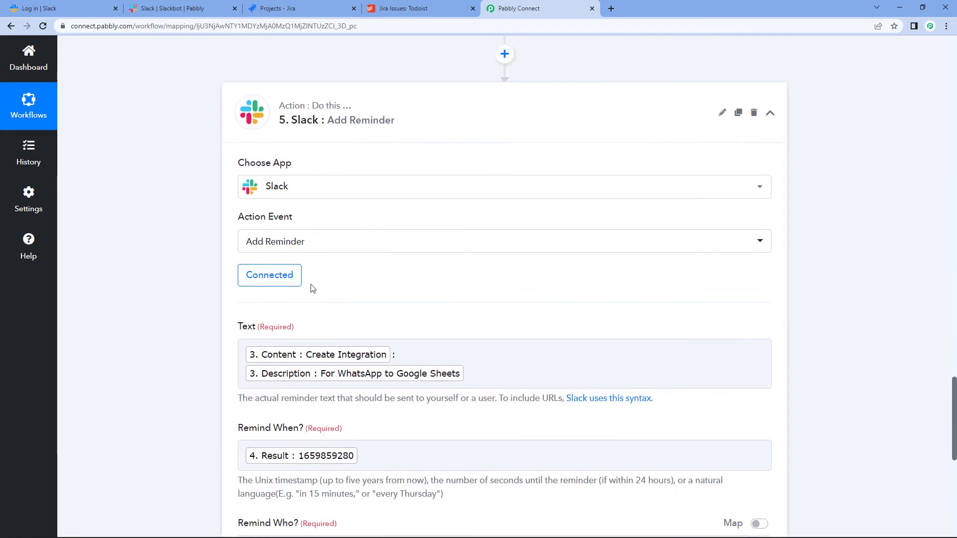
click(286, 282)
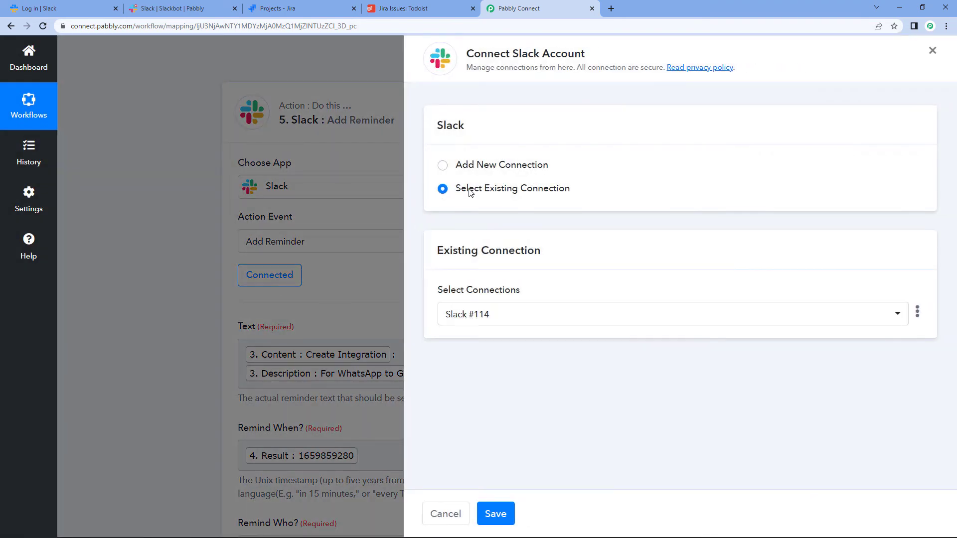
click(508, 516)
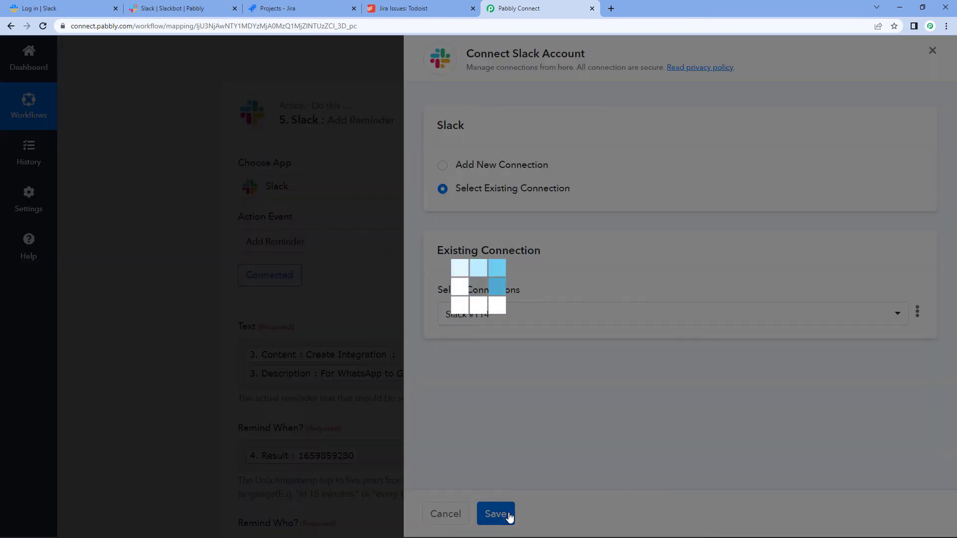
scroll(525, 320, down, 3)
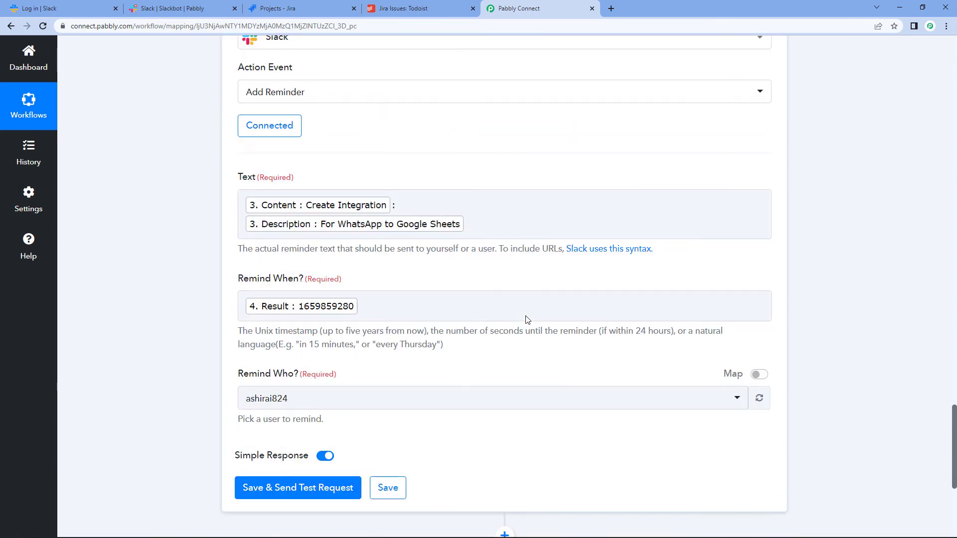
click(526, 319)
scroll(527, 320, up, 10)
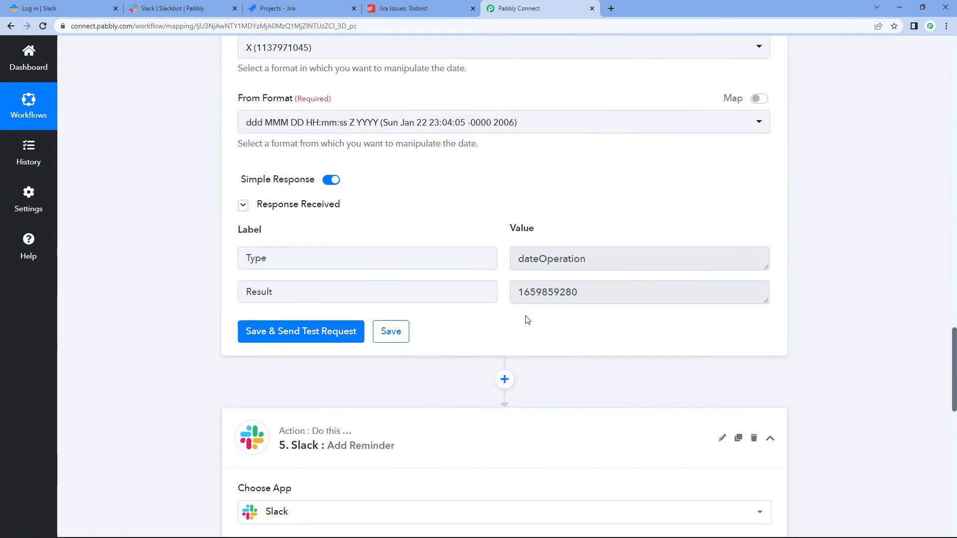
scroll(527, 319, down, 7)
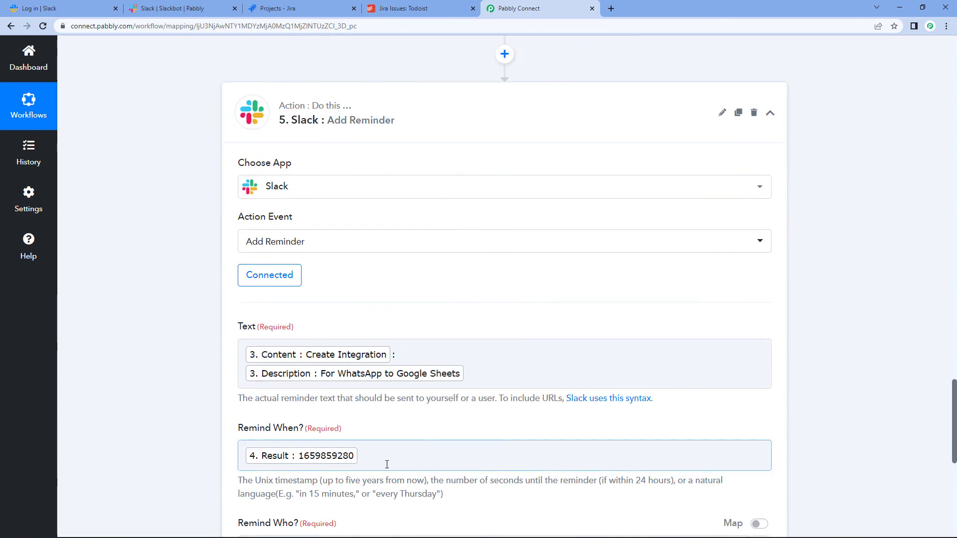
scroll(538, 271, up, 4)
click(559, 166)
scroll(558, 174, down, 8)
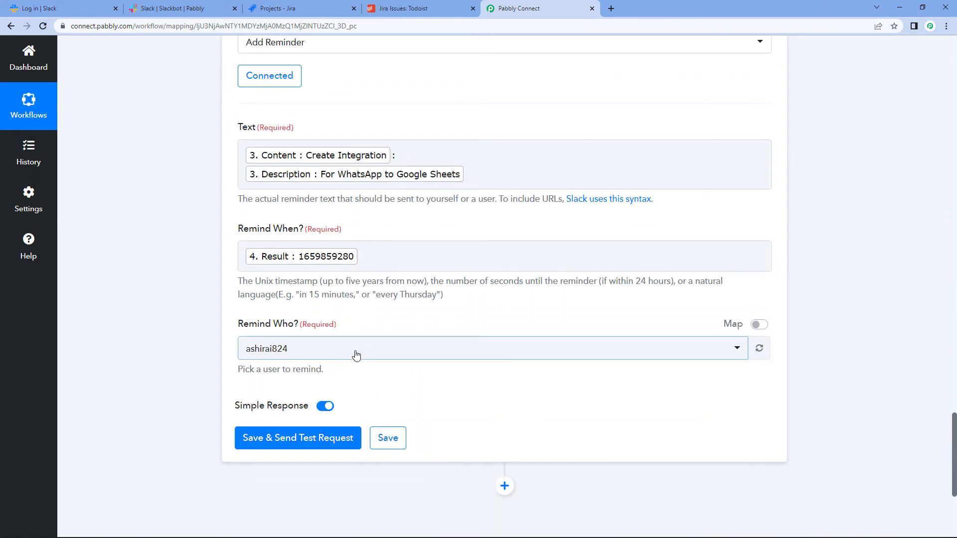
Step: Pick the Slack user who should receive the reminder in Remind Who?
click(357, 351)
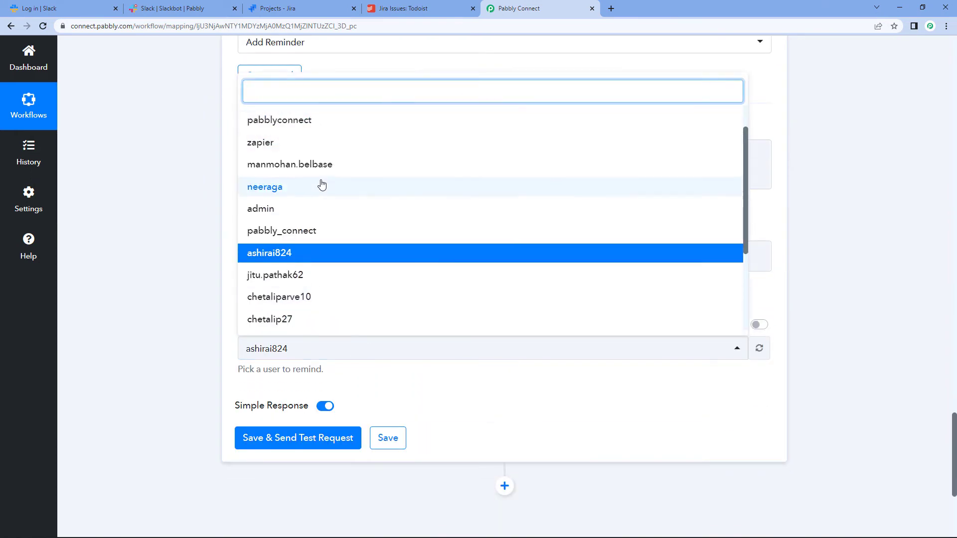
scroll(326, 199, up, 4)
scroll(339, 244, down, 3)
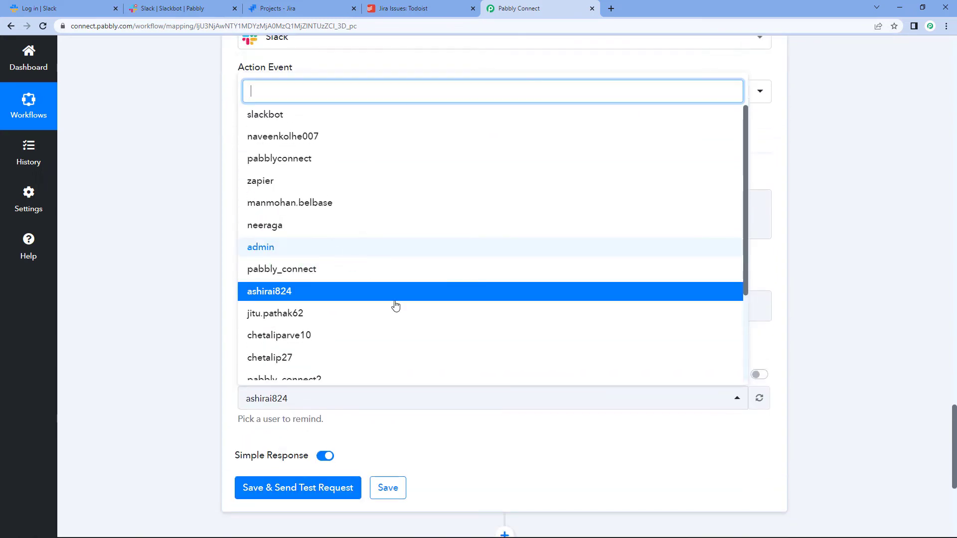
click(849, 209)
scroll(852, 224, down, 4)
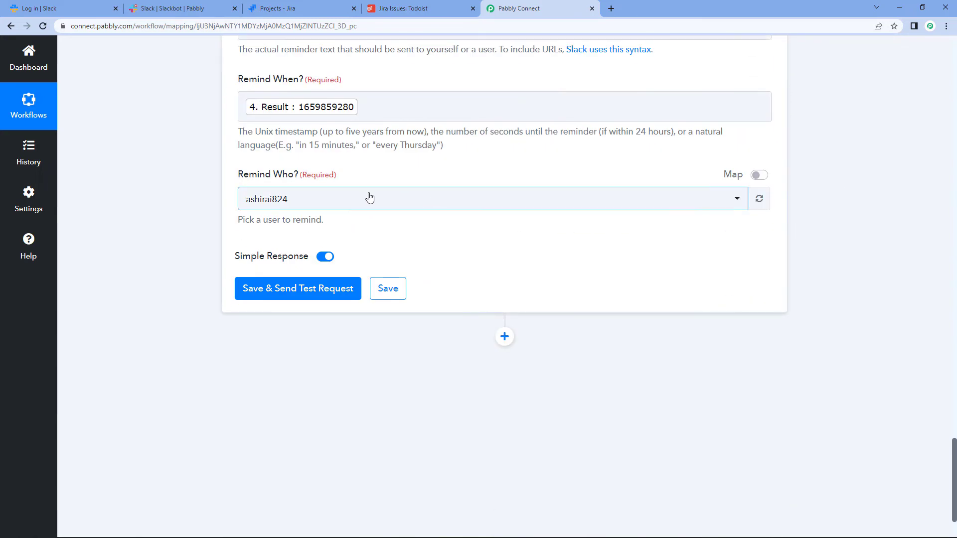
click(367, 199)
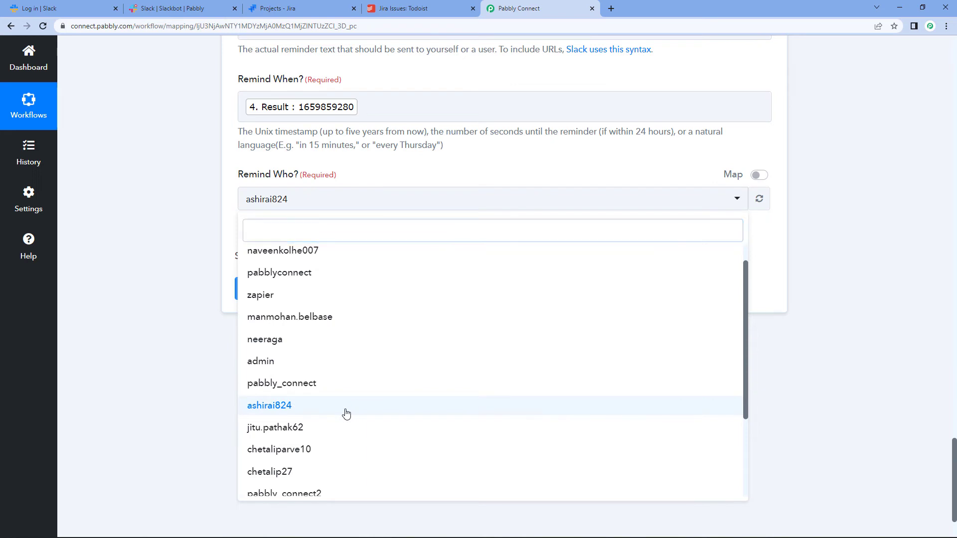
click(345, 411)
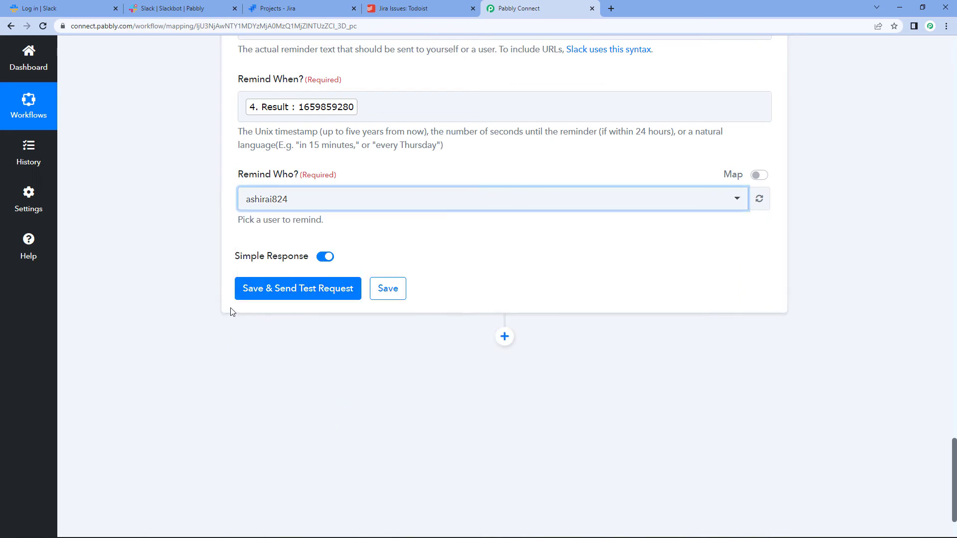
Step: Save and test the Slack reminder step, enlarging the Reminder Text box to read the response
click(272, 299)
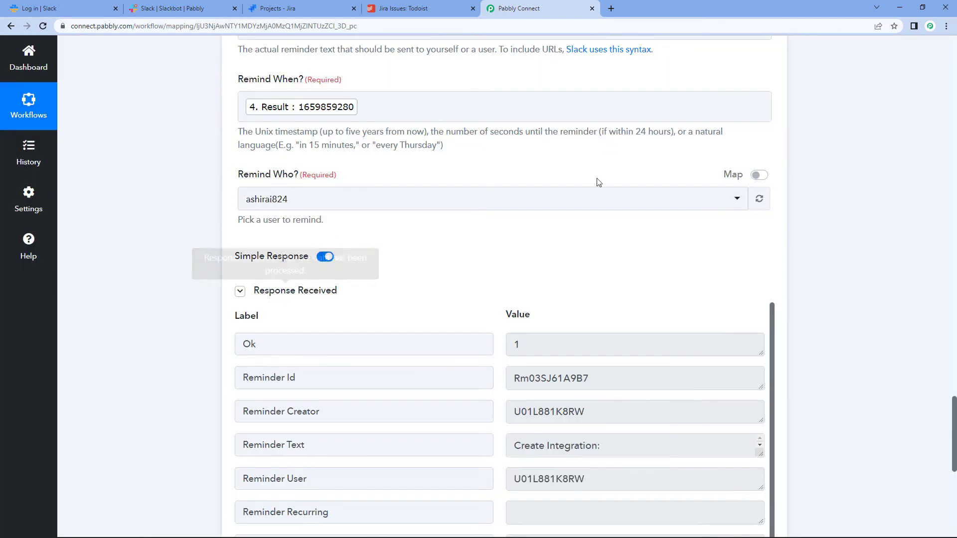
scroll(531, 259, down, 4)
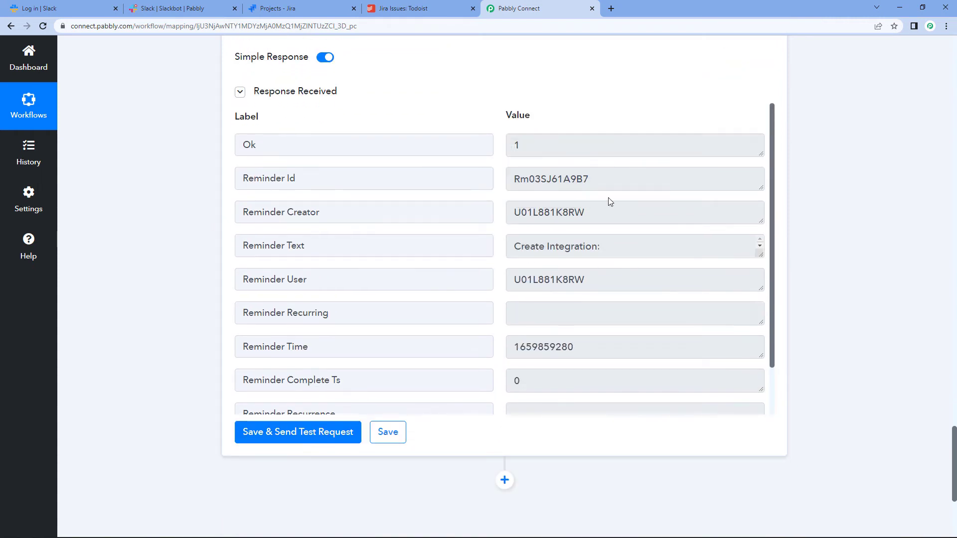
drag(757, 256, 758, 328)
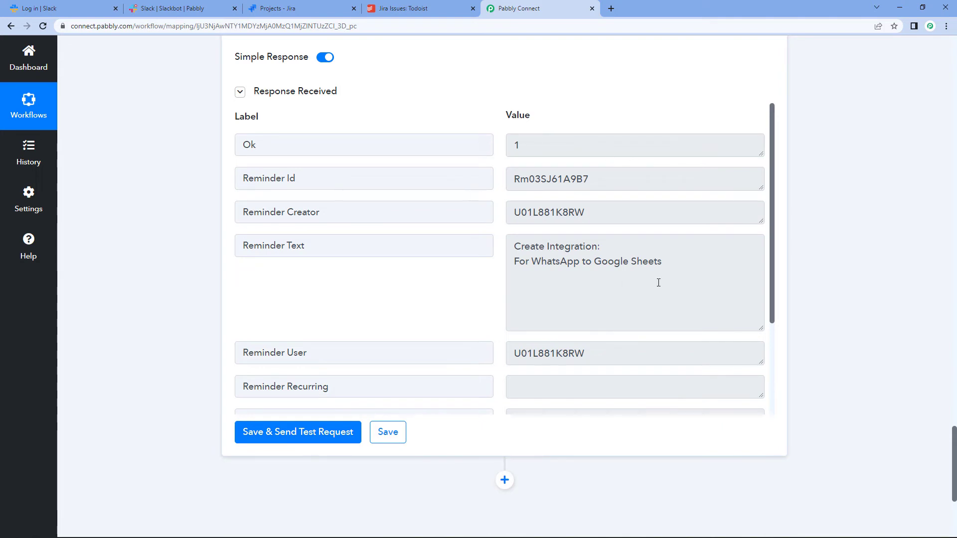
scroll(658, 282, down, 5)
scroll(661, 292, up, 7)
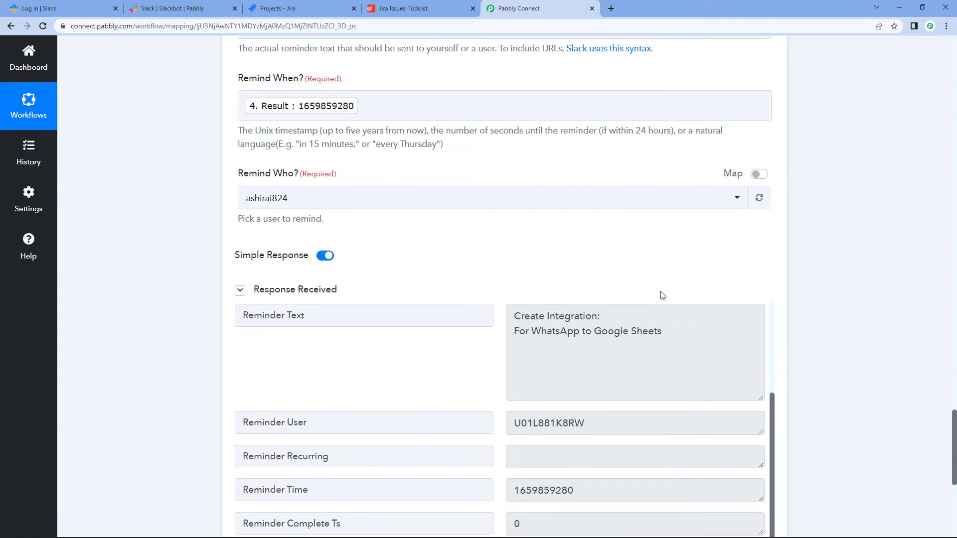
scroll(662, 295, up, 9)
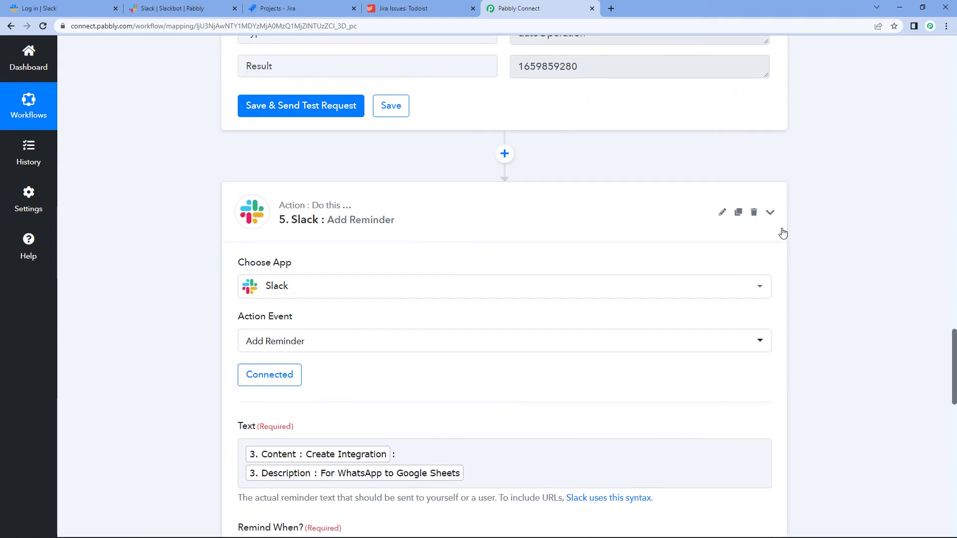
Step: Collapse the Slack reminder and date formatter steps, then go to Jira's Projects list
click(782, 233)
scroll(781, 224, up, 10)
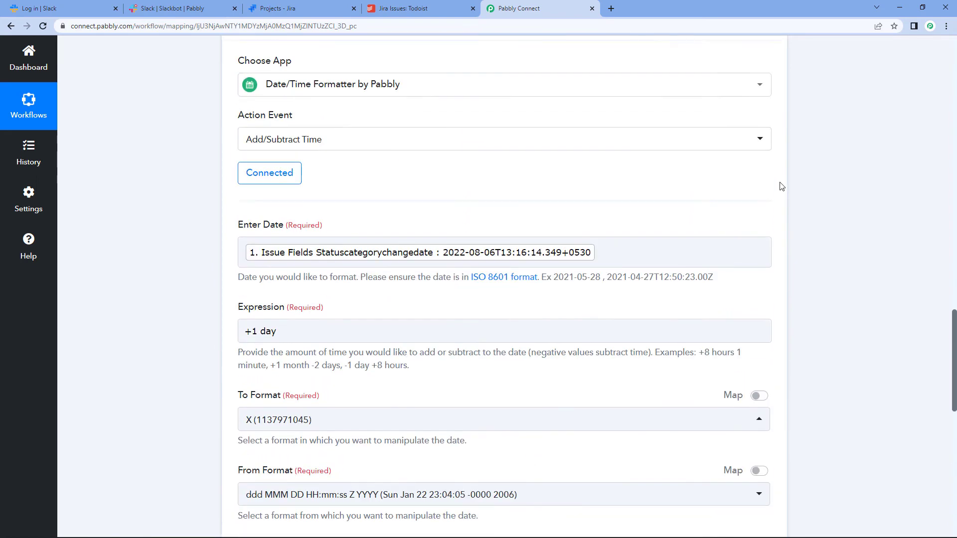
scroll(781, 186, up, 3)
click(780, 187)
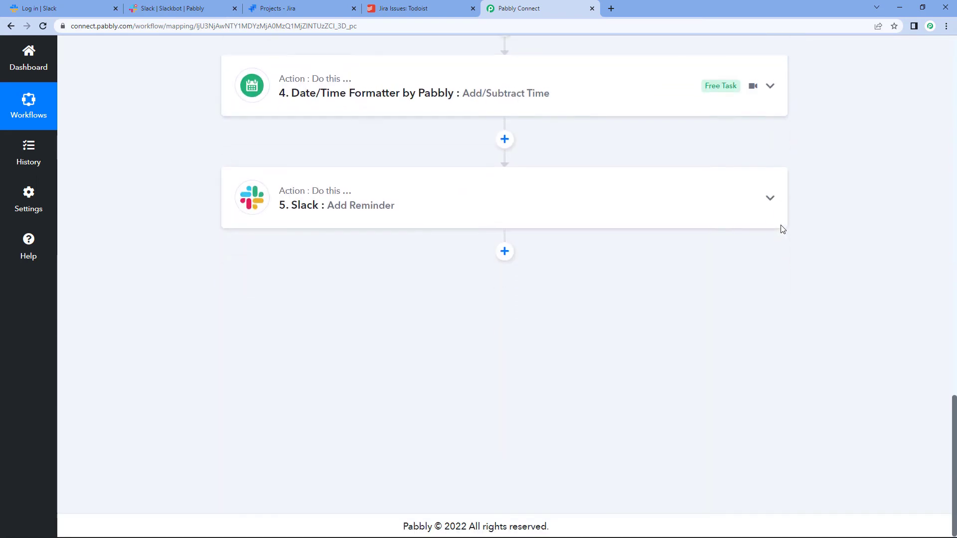
scroll(782, 228, up, 3)
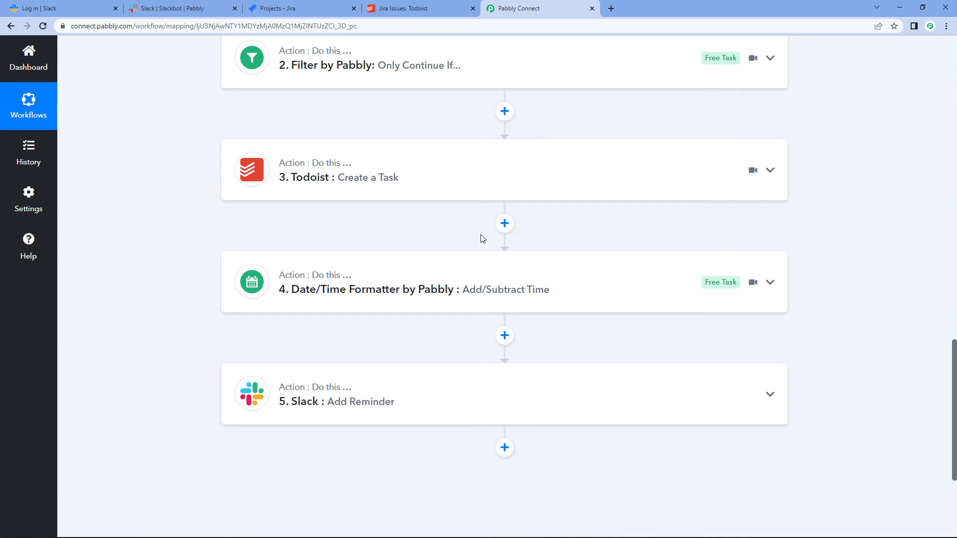
click(291, 9)
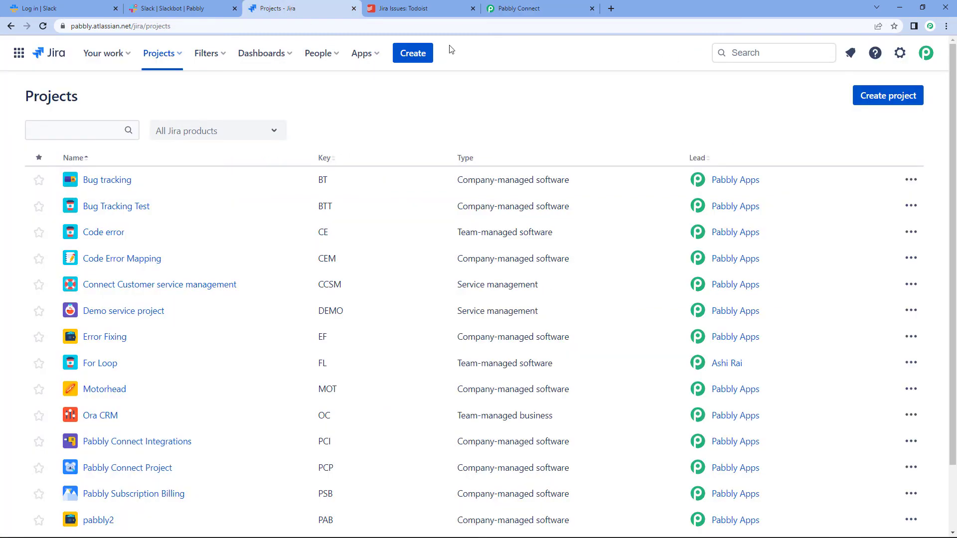
Step: Start a new Jira issue with summary 'Create Integration' and description 'For Pabbly to Facebook'
click(428, 55)
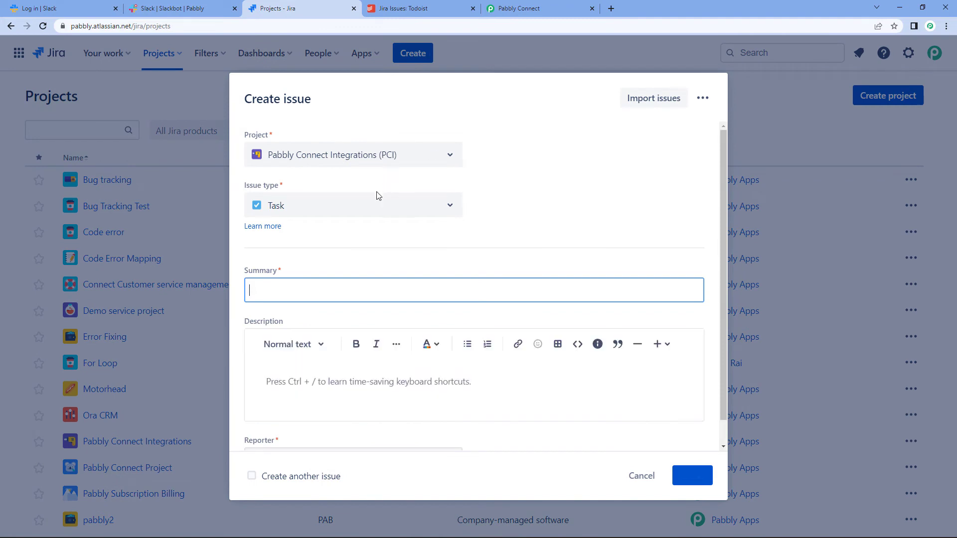
click(334, 285)
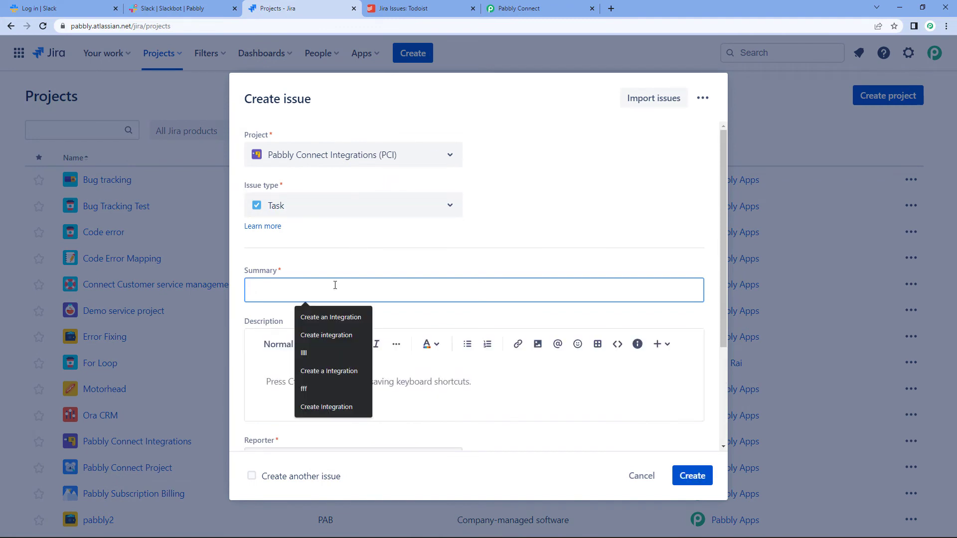
click(343, 407)
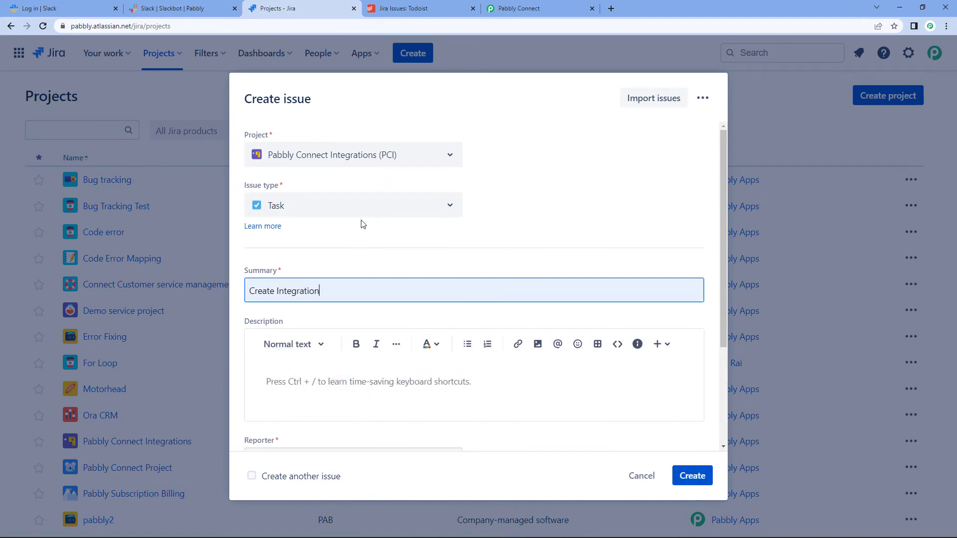
scroll(333, 268, down, 2)
click(331, 284)
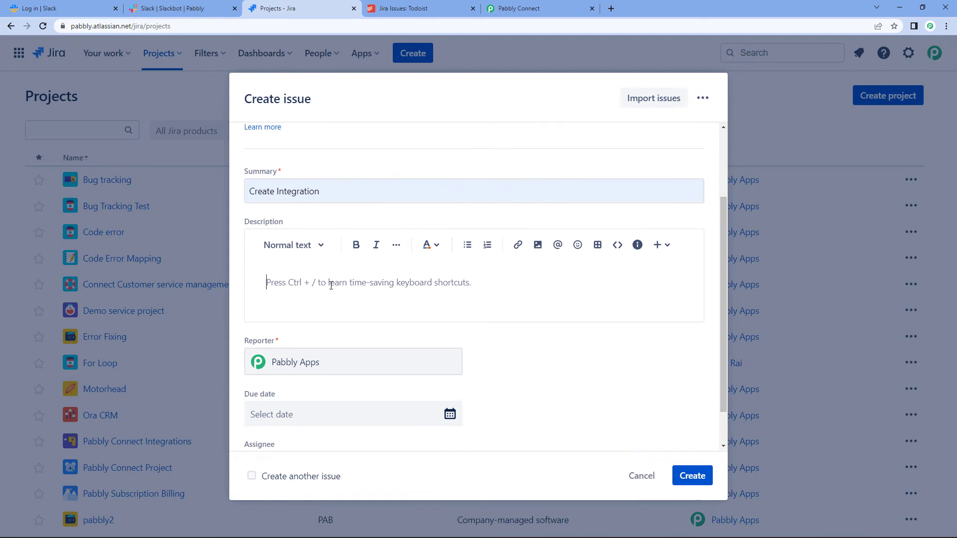
text(For)
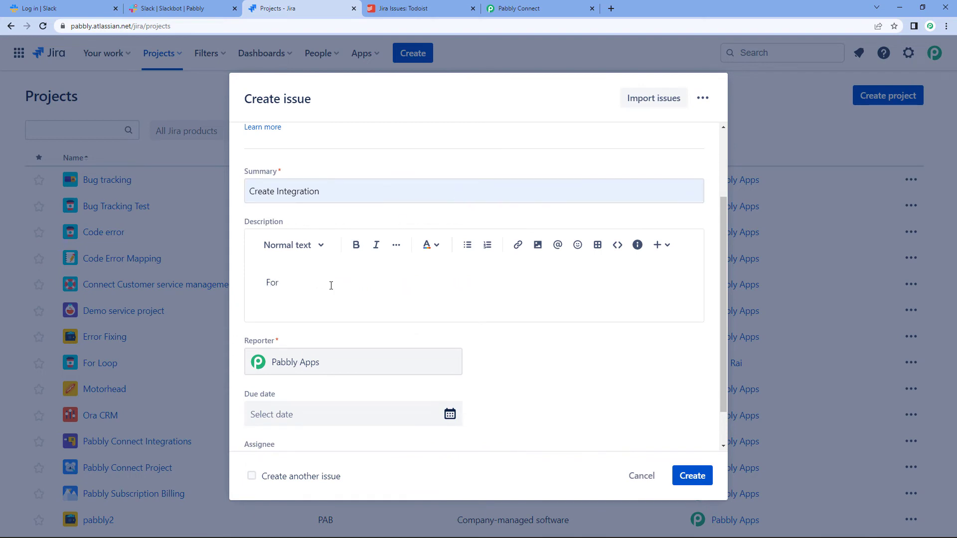
text( Pabbly to Facebook)
scroll(331, 285, down, 2)
Step: Set the due date to 8/12/2022, assign a teammate, and create the issue
click(436, 379)
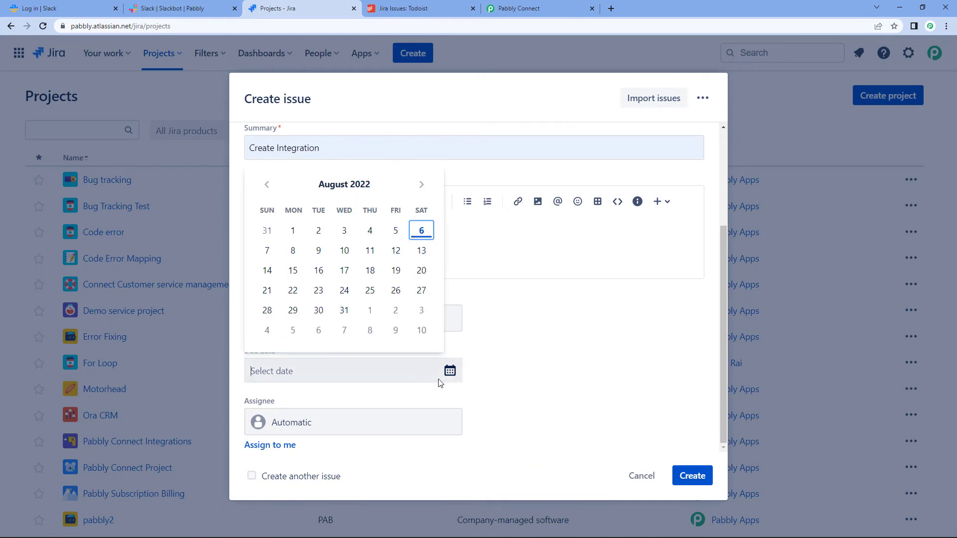
click(395, 250)
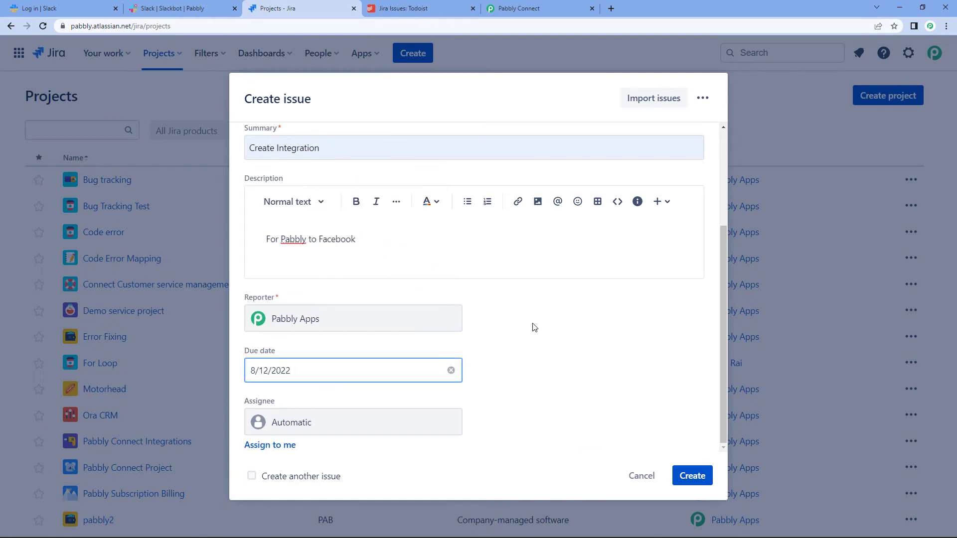
click(423, 424)
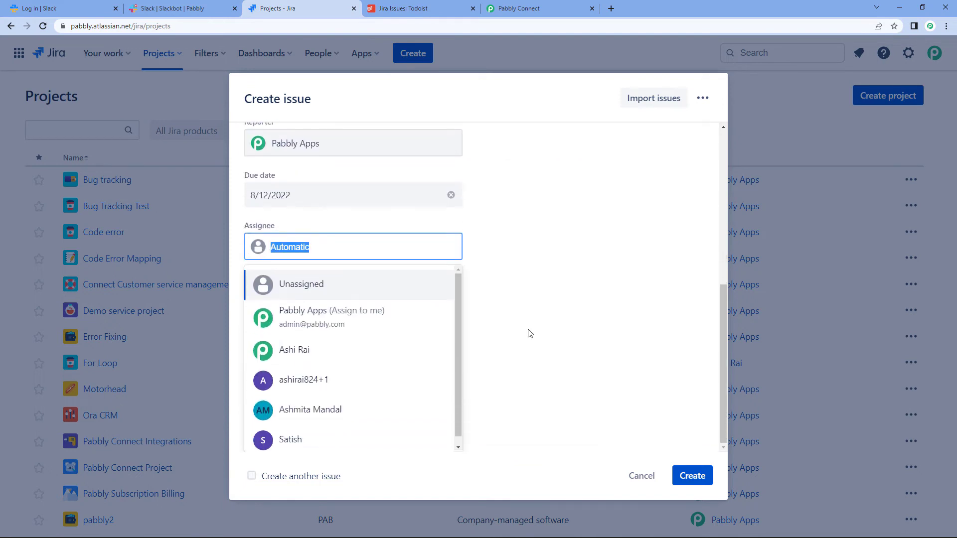
click(350, 352)
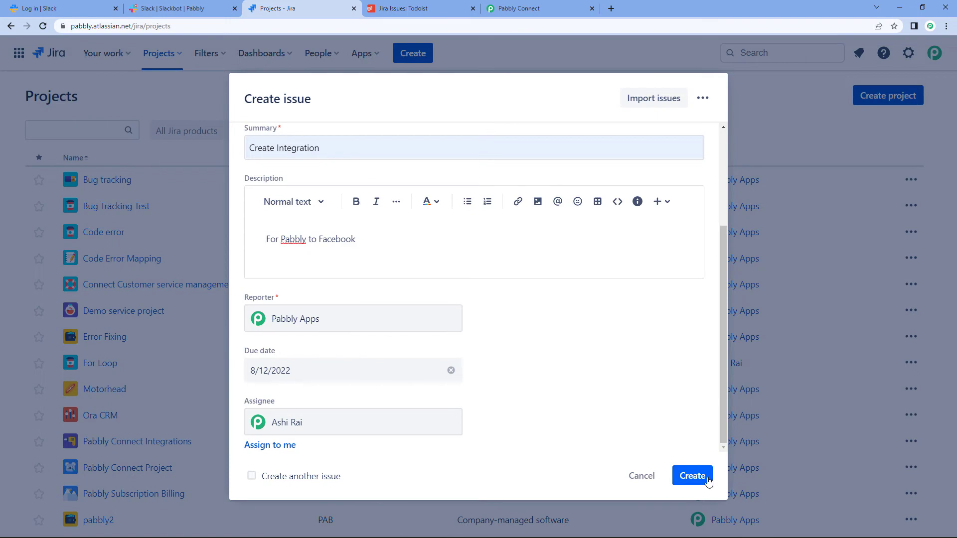
click(692, 476)
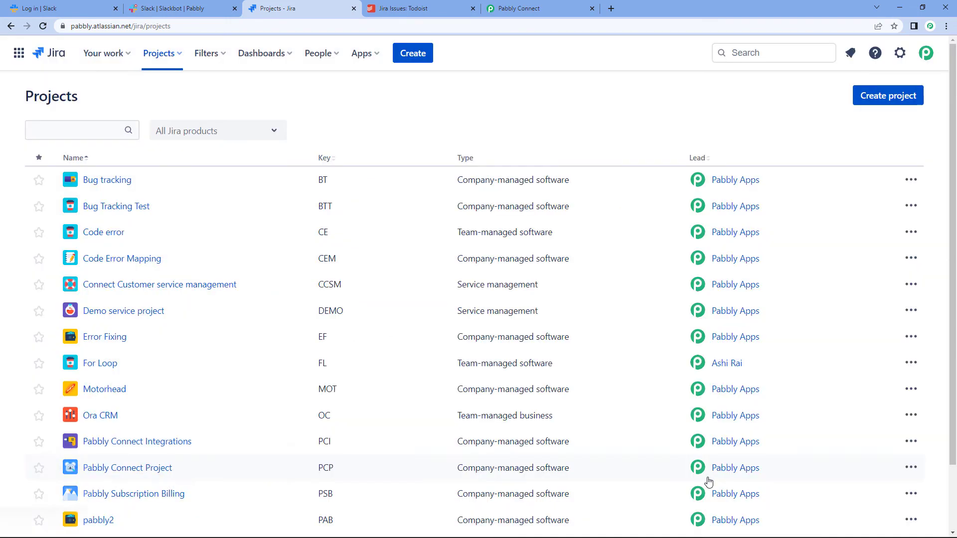
Step: View issue PCI-94, then switch to Todoist's Jira Issues project
click(121, 493)
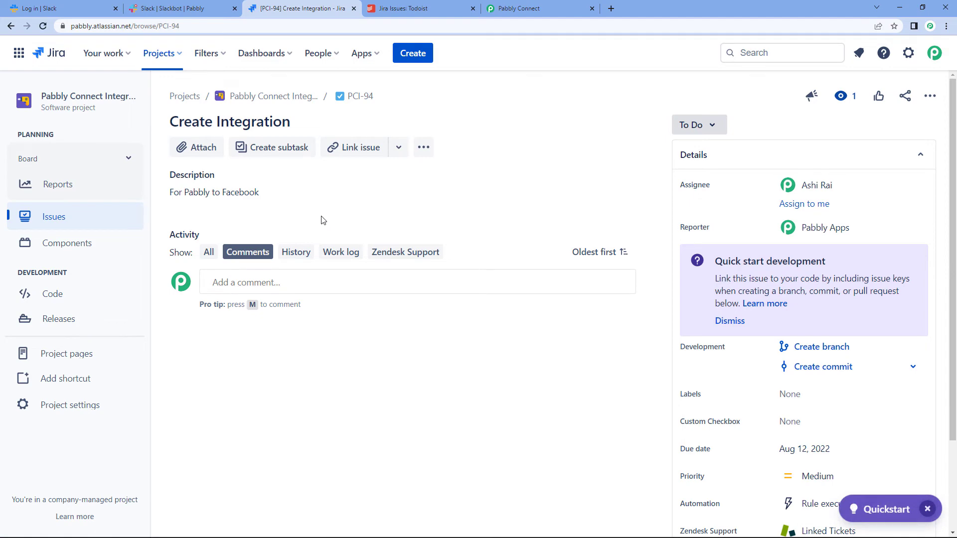
click(379, 4)
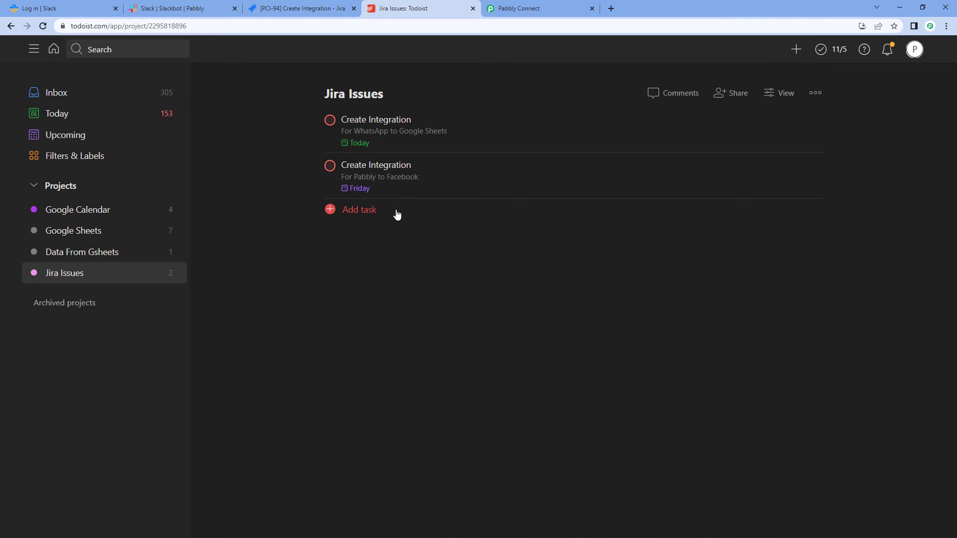
Step: Back in Pabbly Connect, expand the step 4 Date/Time Formatter to show its +1 day Expression
click(528, 9)
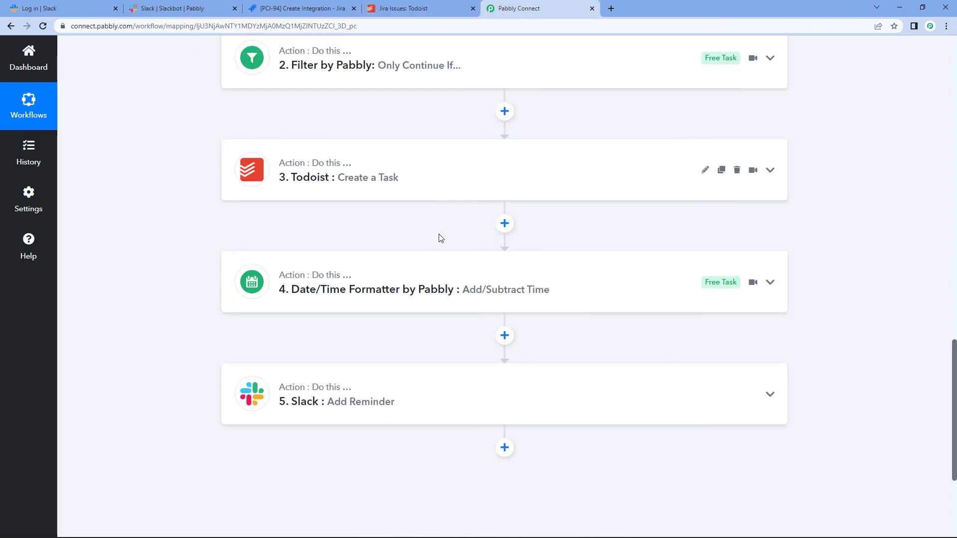
click(373, 277)
scroll(374, 277, down, 4)
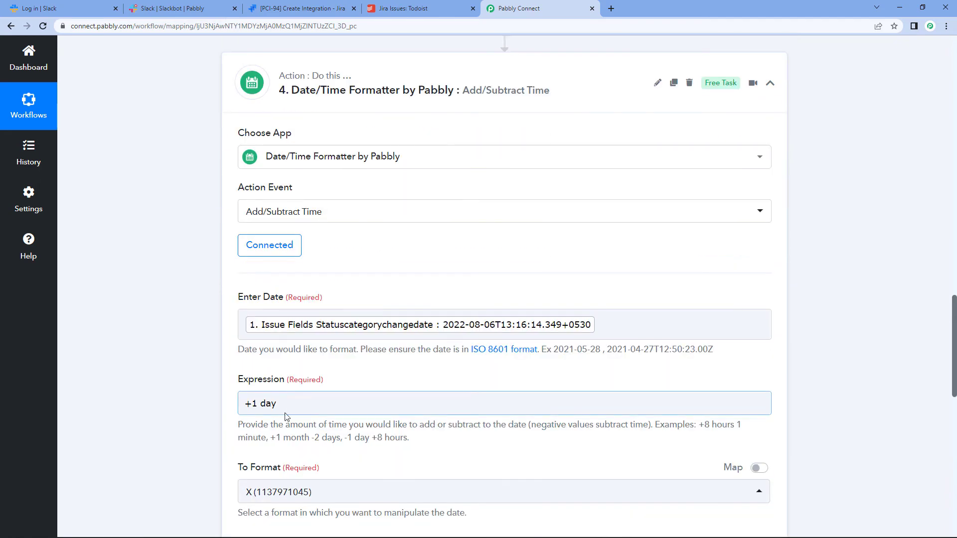
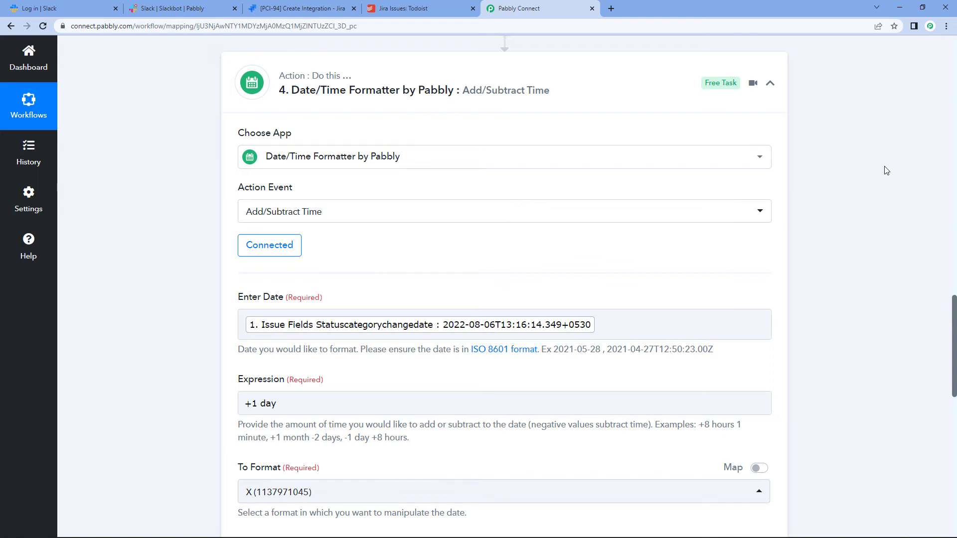
scroll(363, 193, down, 2)
click(342, 303)
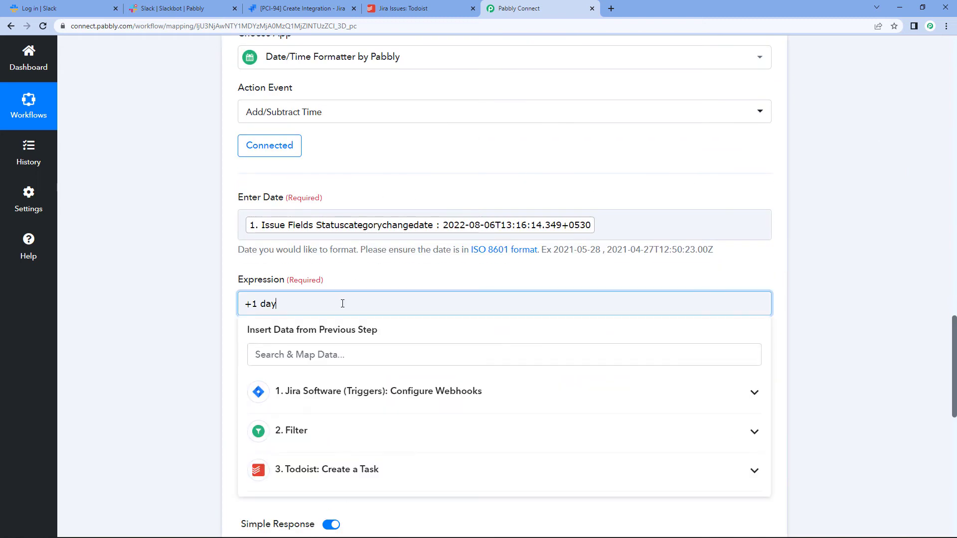
key(BackSpace)
key(BackSpace)
key(BackSpace)
text(minute)
click(831, 253)
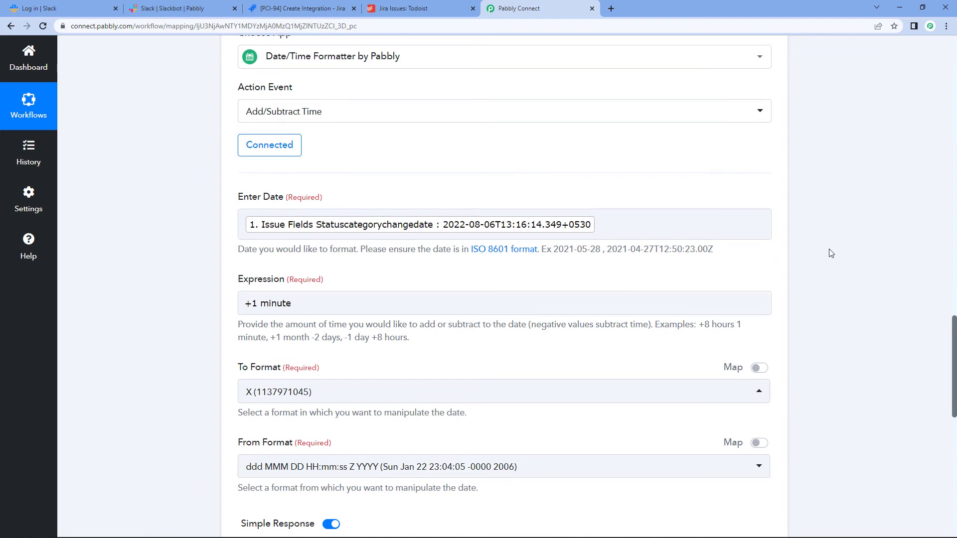
scroll(831, 252, down, 2)
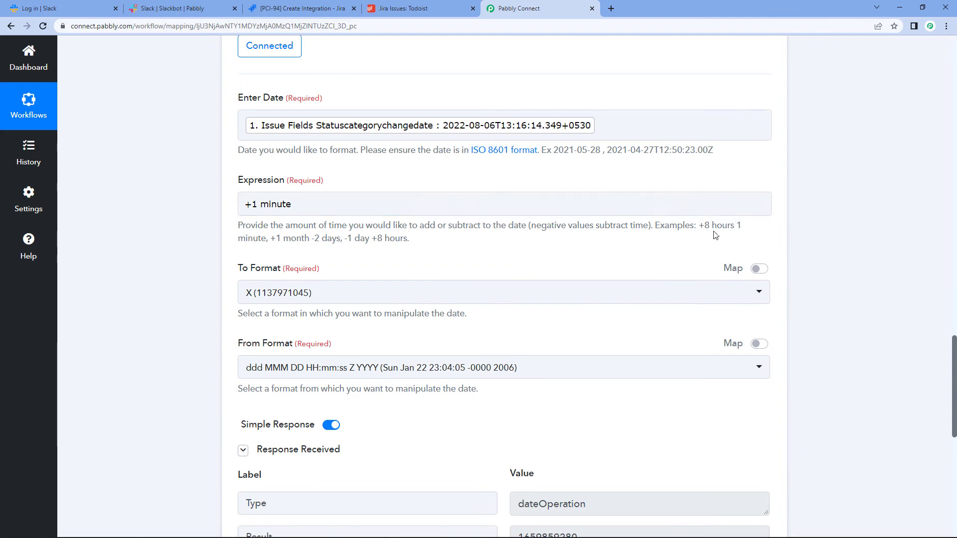
scroll(731, 207, up, 1)
scroll(731, 207, down, 3)
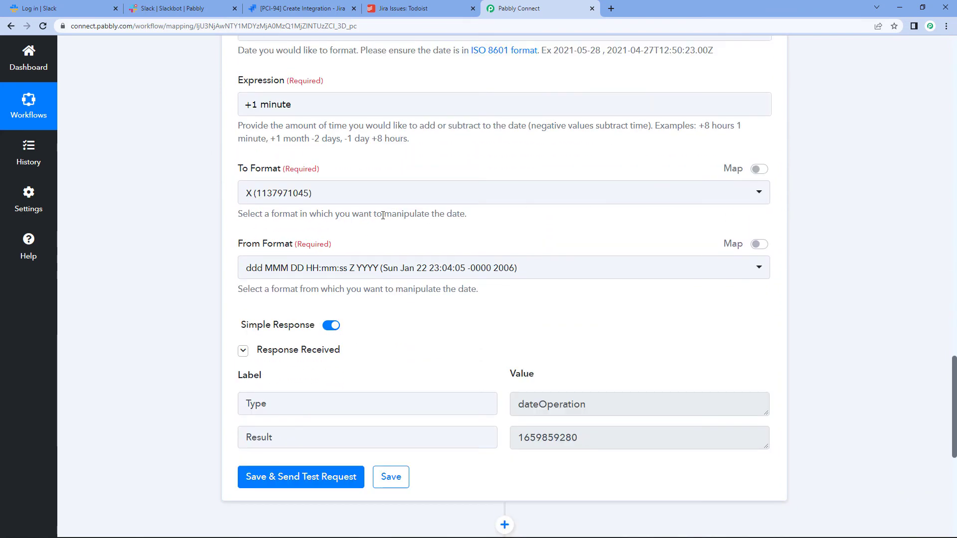
scroll(593, 262, down, 2)
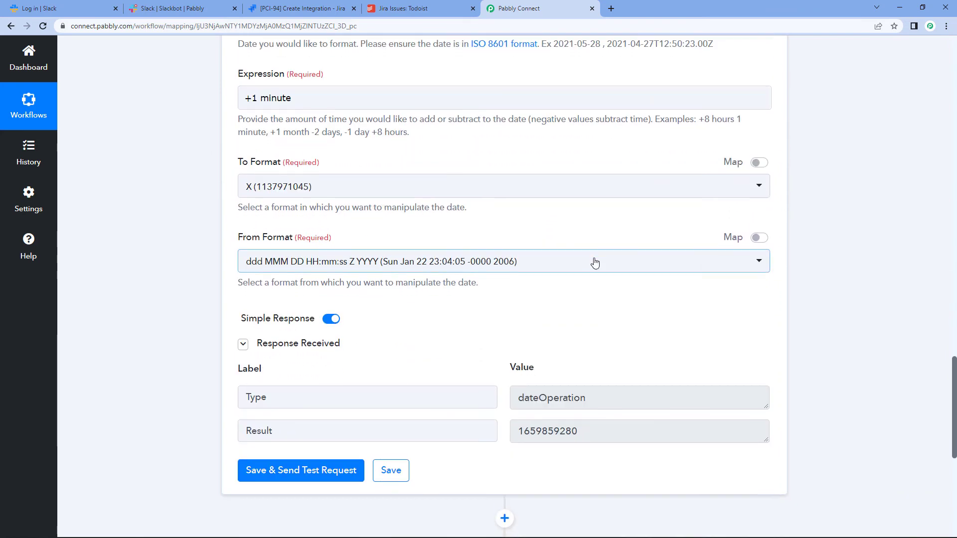
click(308, 377)
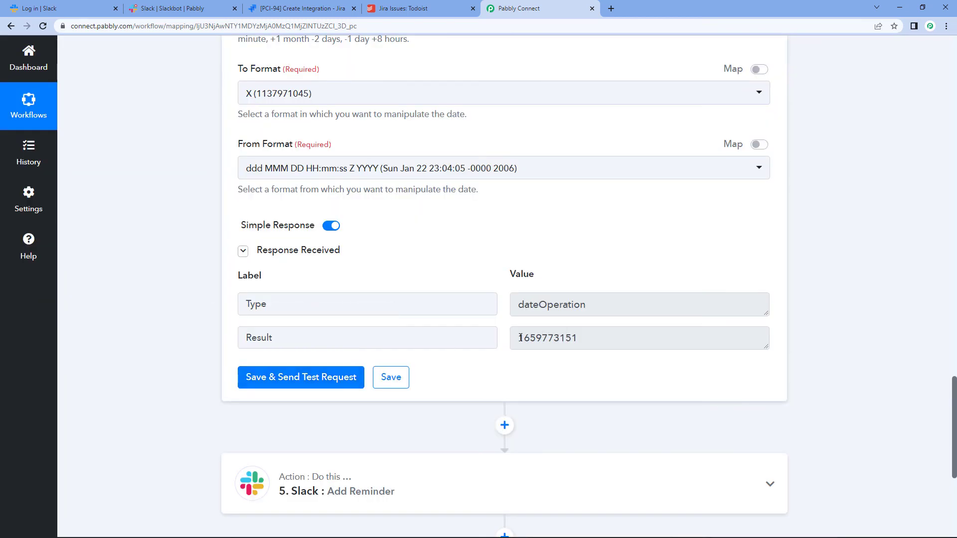
Step: Reload the workflow and expand the Slack Add Reminder step
scroll(592, 334, down, 4)
click(387, 311)
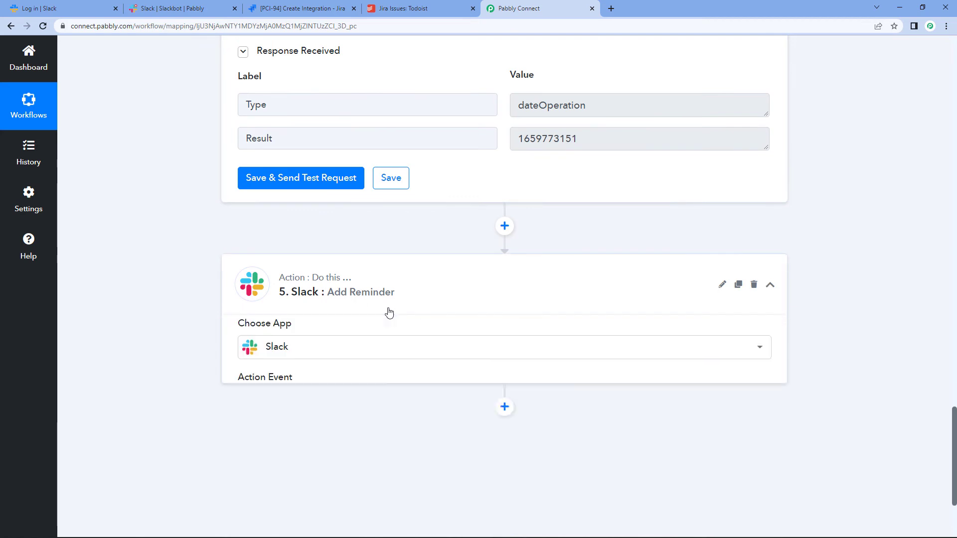
scroll(446, 339, down, 3)
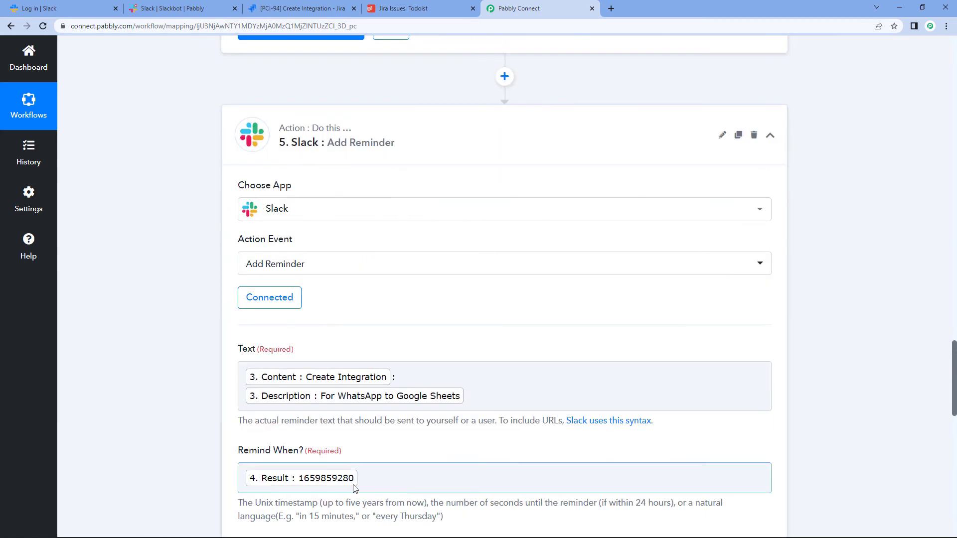
click(42, 26)
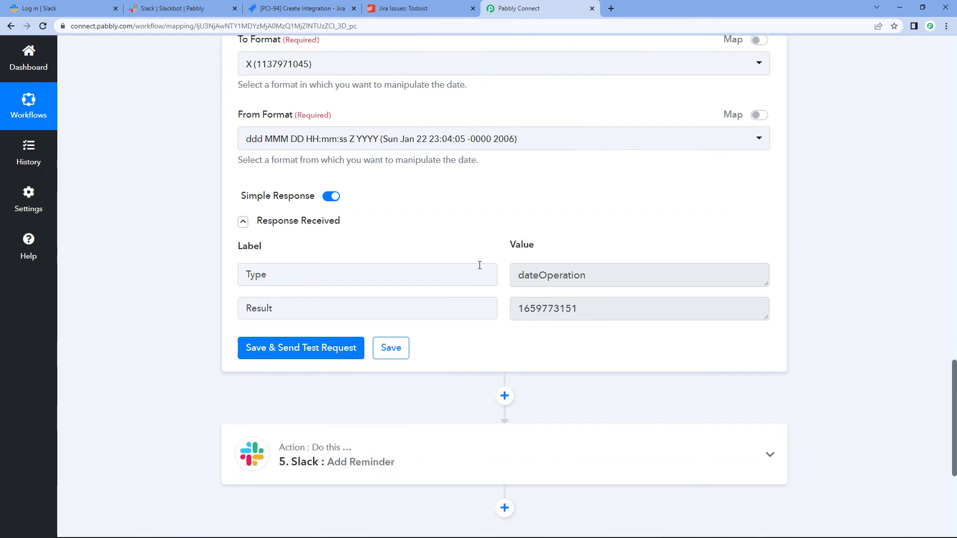
scroll(401, 314, down, 2)
click(394, 356)
scroll(378, 399, down, 5)
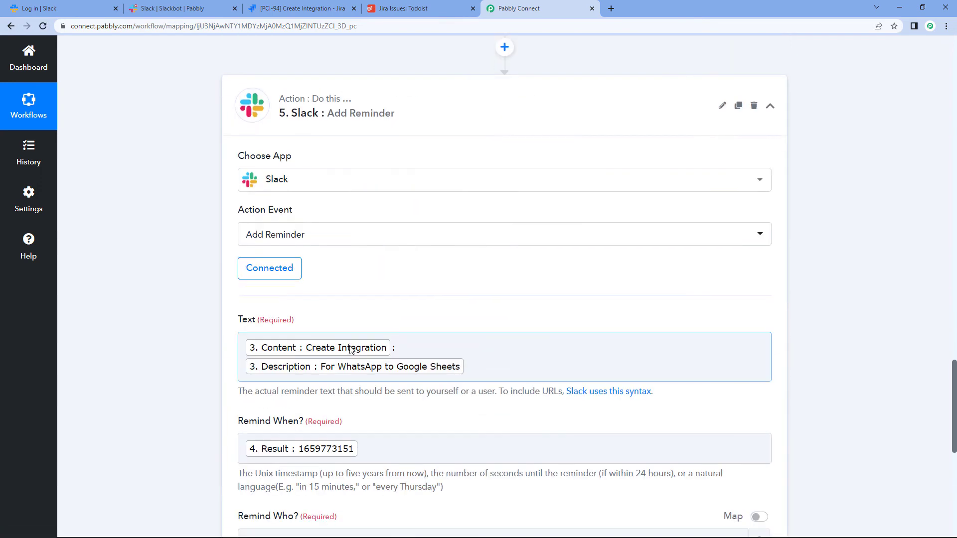
scroll(375, 435, up, 6)
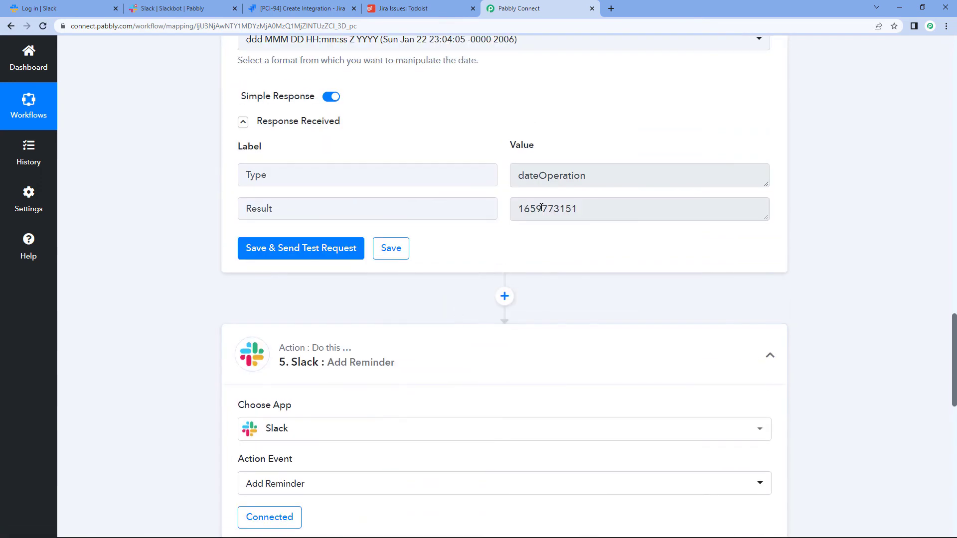
scroll(494, 335, down, 6)
click(401, 372)
scroll(401, 371, down, 4)
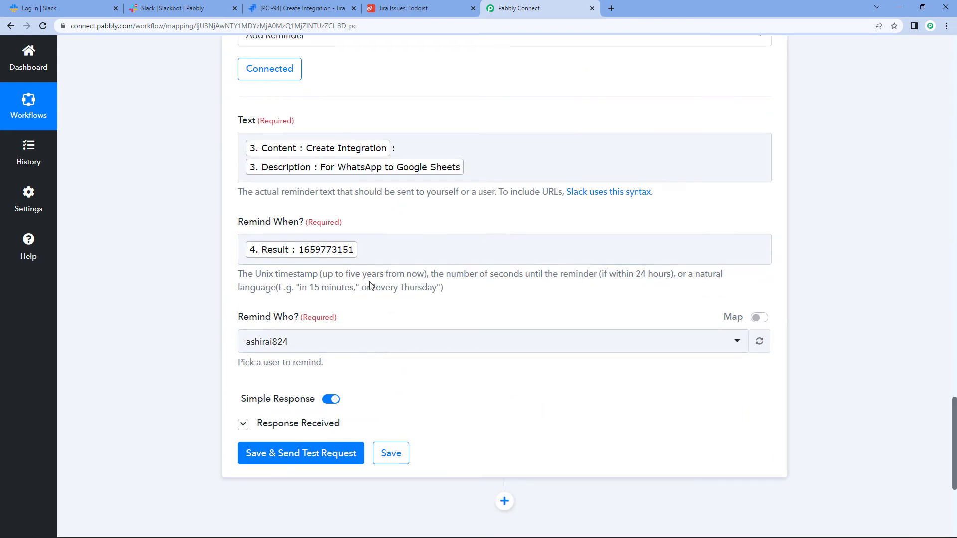
scroll(372, 318, up, 4)
scroll(372, 317, down, 5)
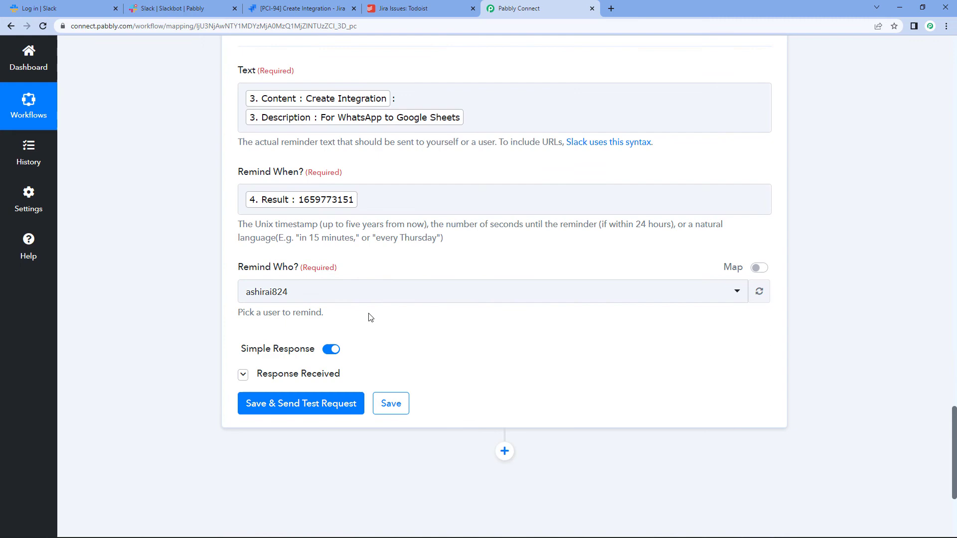
click(327, 405)
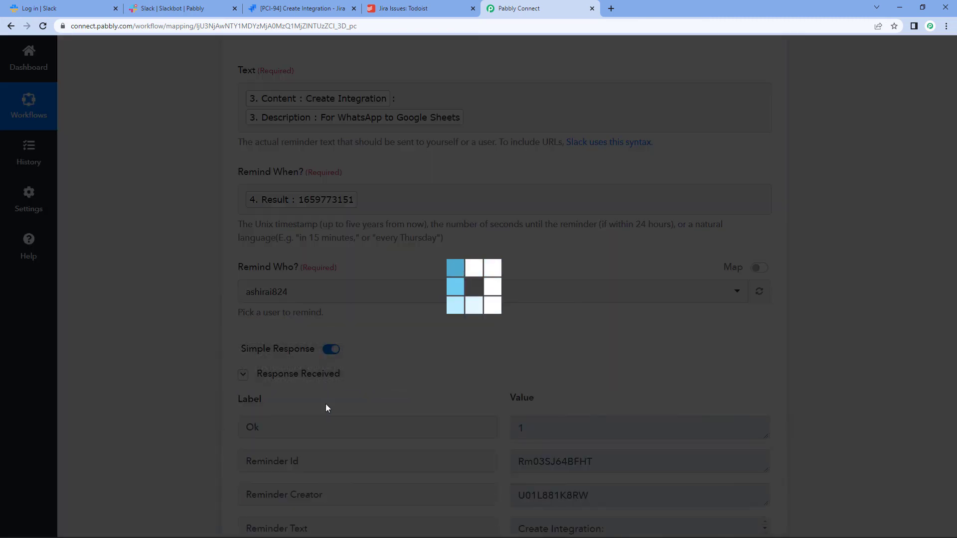
scroll(499, 295, down, 5)
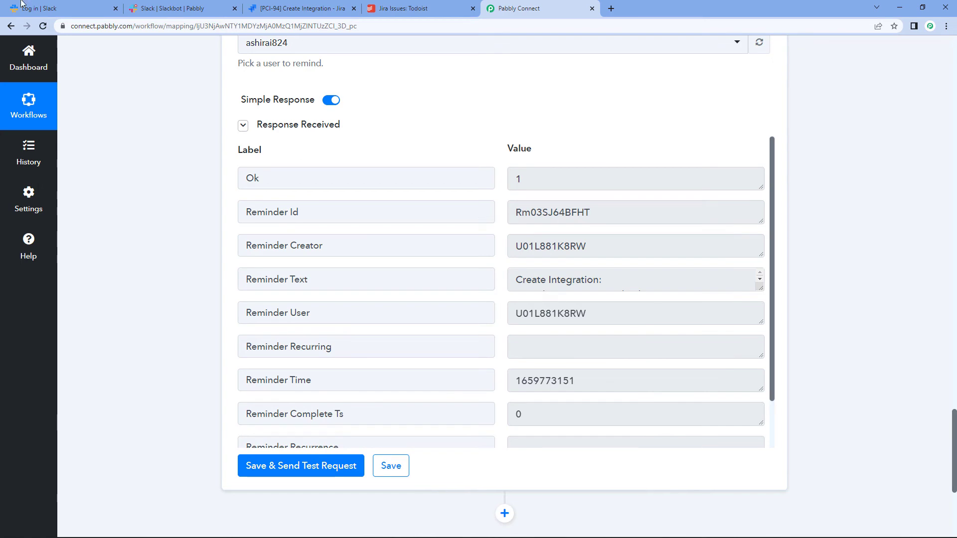
click(302, 8)
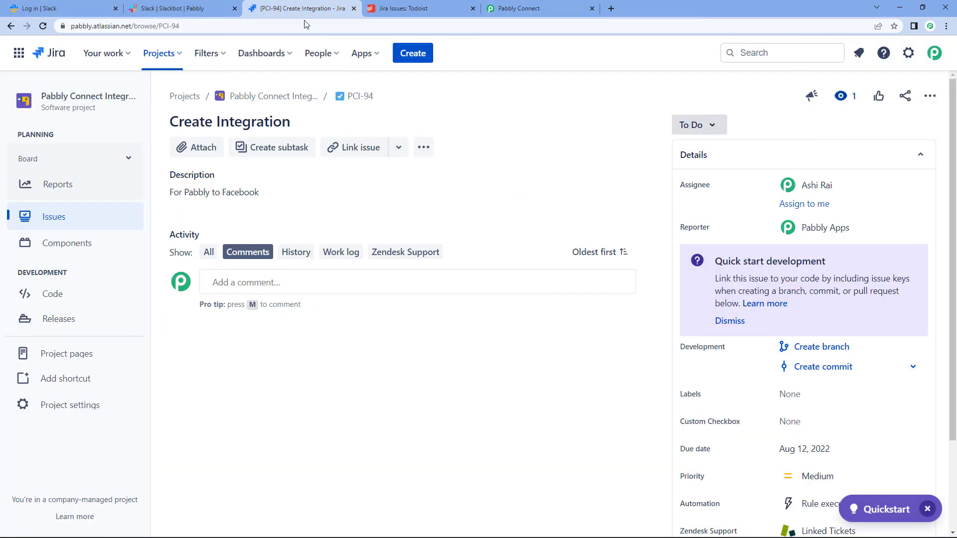
Step: Start a Jira issue titled 'Create an Integration' with description 'For Facebook to WhatsApp Cloud API'
click(413, 53)
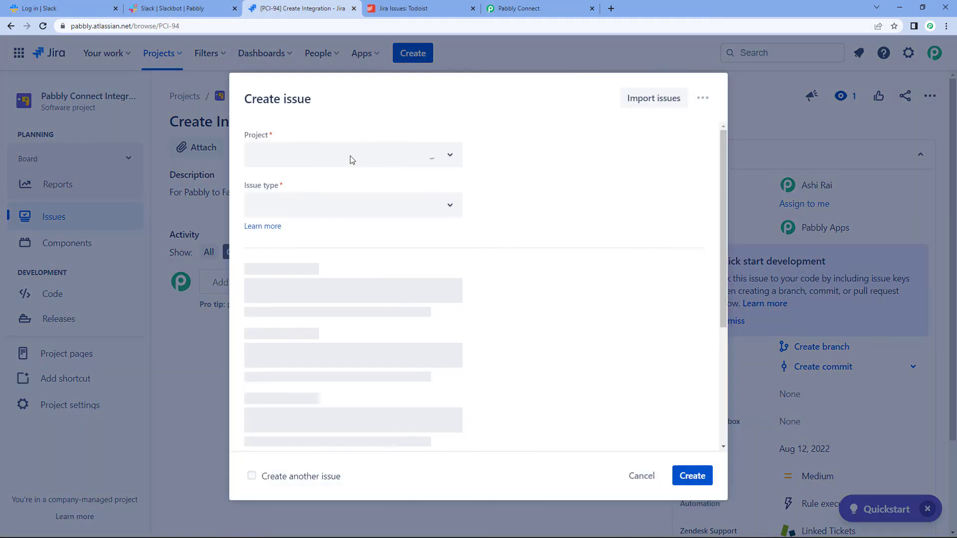
click(325, 293)
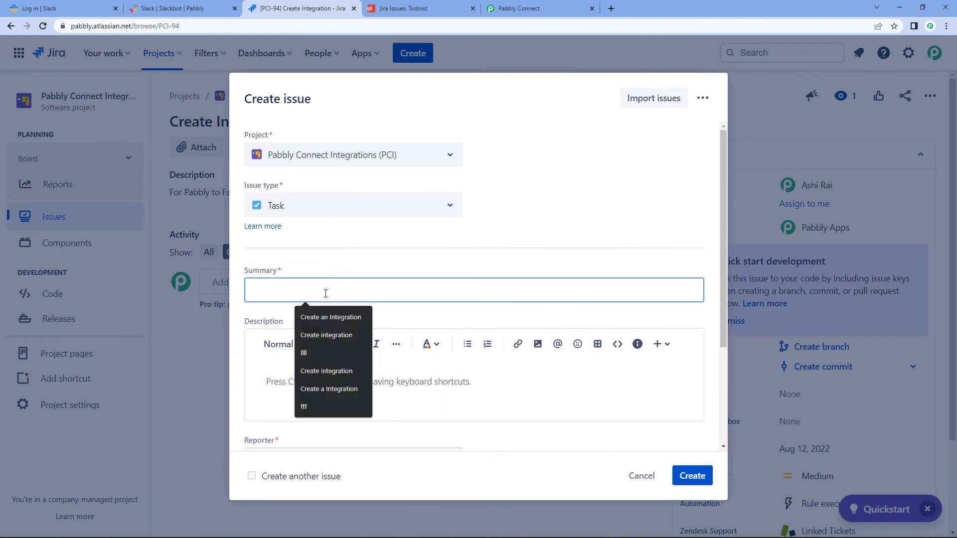
click(326, 317)
click(299, 381)
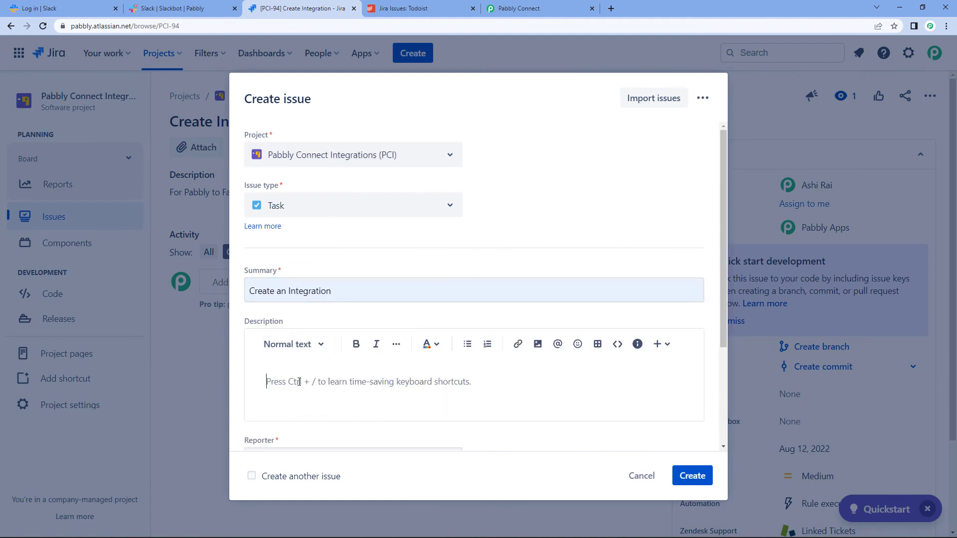
text(For)
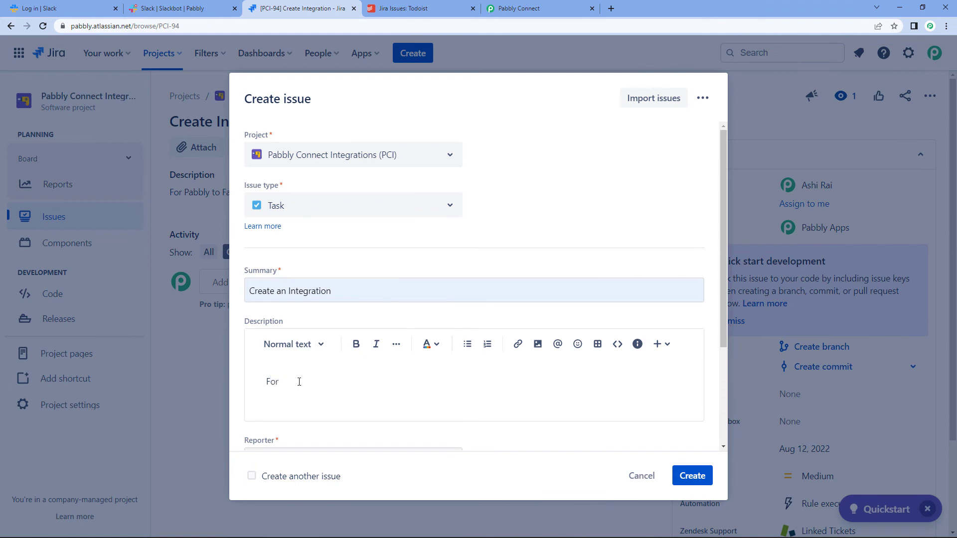
text( Fb)
text(ook)
text( to Wg)
text(hatsapp)
key(BackSpace)
key(BackSpace)
key(BackSpace)
text(App Cloud AP)
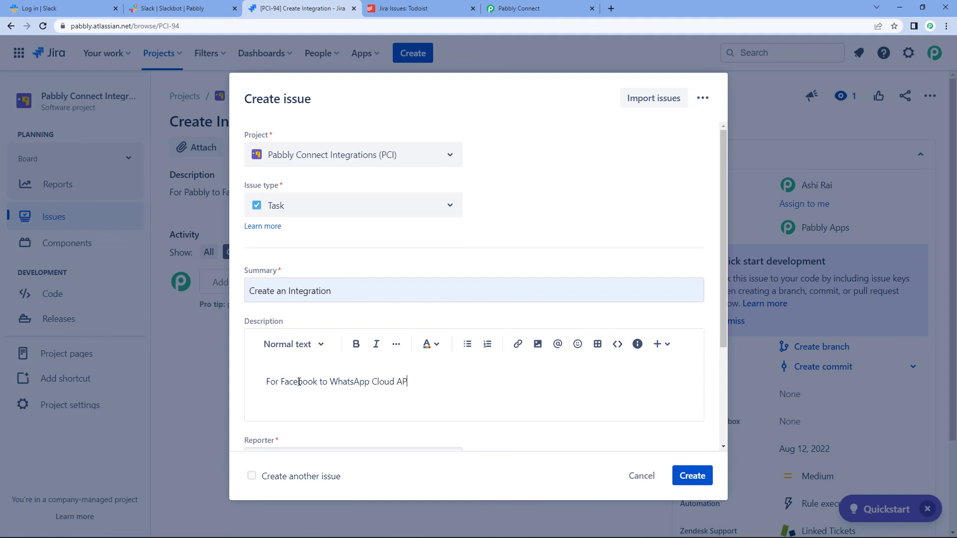
text(I)
Step: Set due date 8/13/2022, assign a teammate, create issue PCI-95 and view it
scroll(316, 422, down, 2)
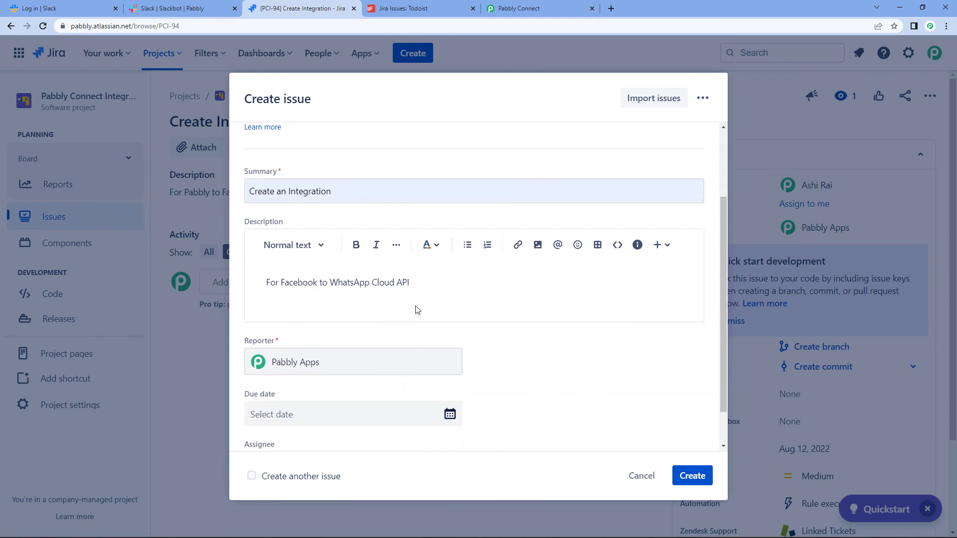
scroll(560, 280, down, 1)
click(449, 371)
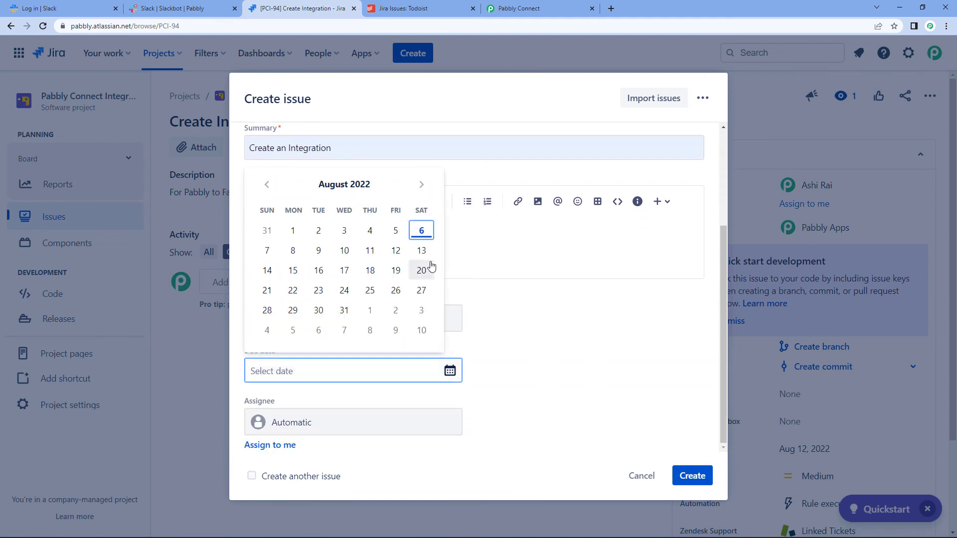
click(422, 250)
click(451, 421)
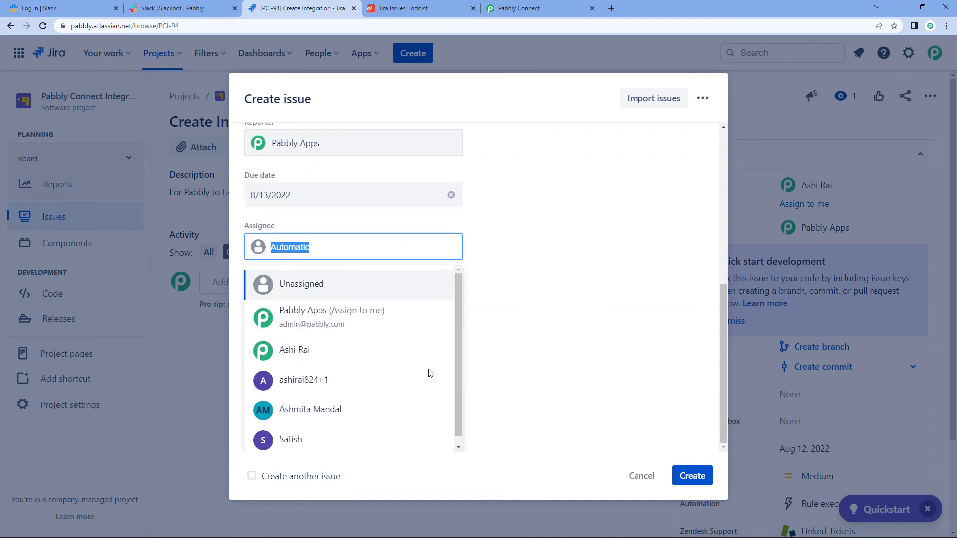
click(369, 355)
click(703, 482)
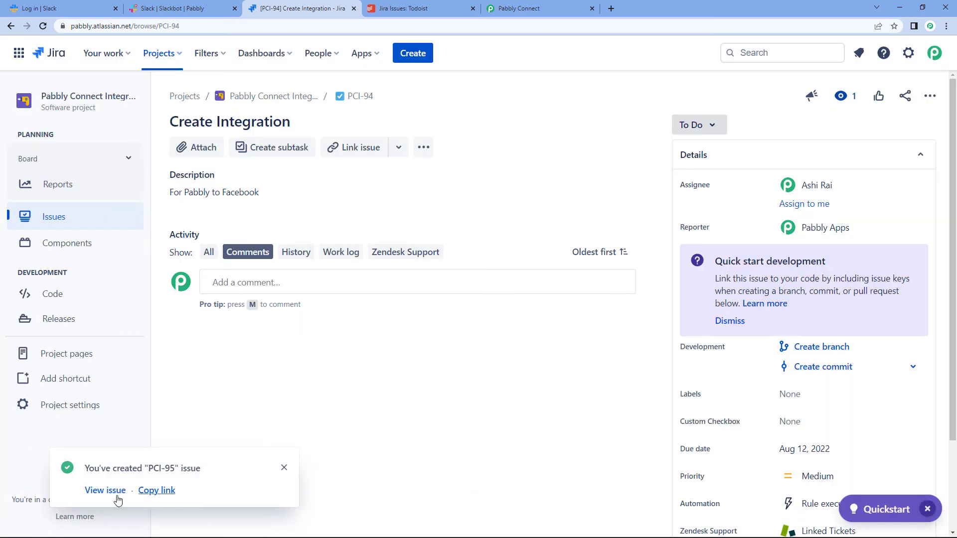
click(103, 491)
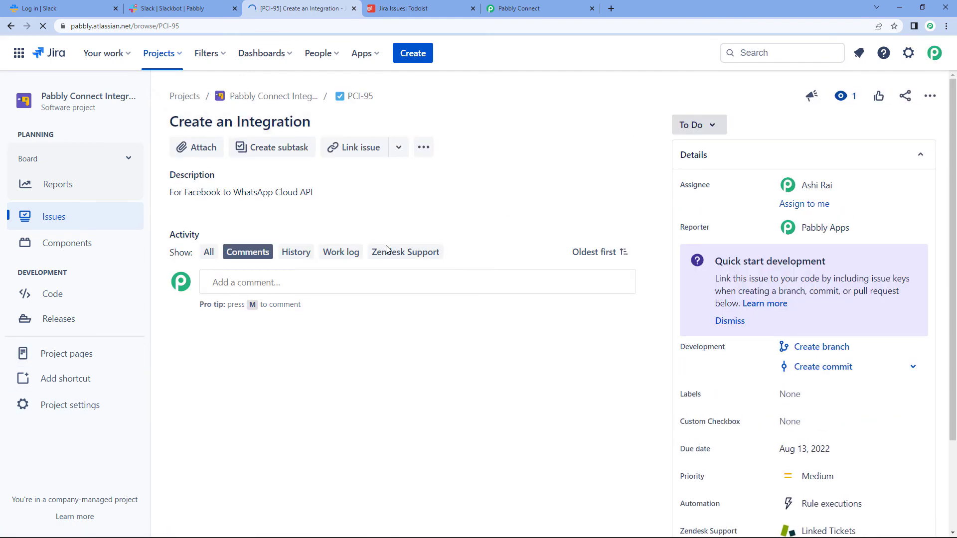
click(386, 6)
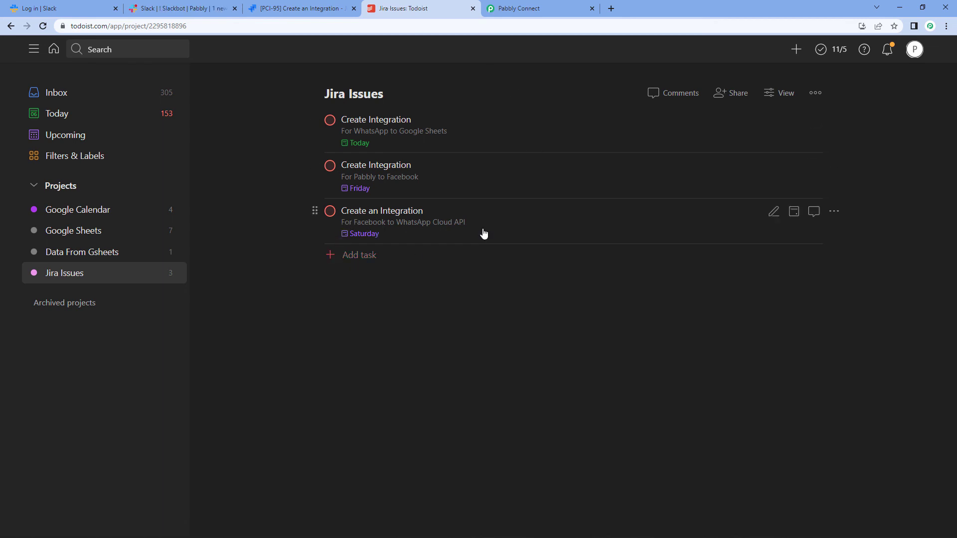
Step: Confirm Todoist lists the task 'Create an Integration' due Saturday
mouse_move(395, 285)
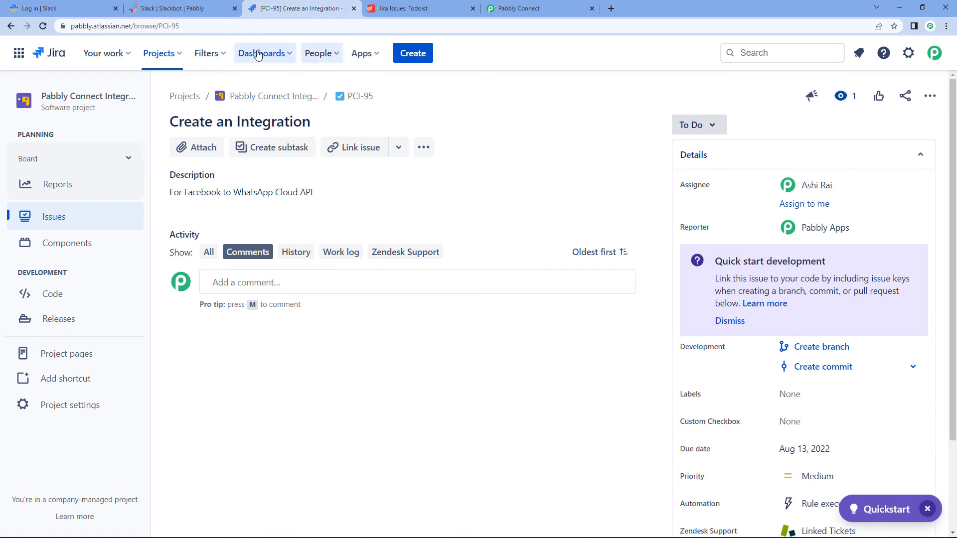
Step: Check Slackbot's 'Create an Integration: For Facebook to WhatsApp Cloud API' reminder, then return to Pabbly Connect
click(191, 8)
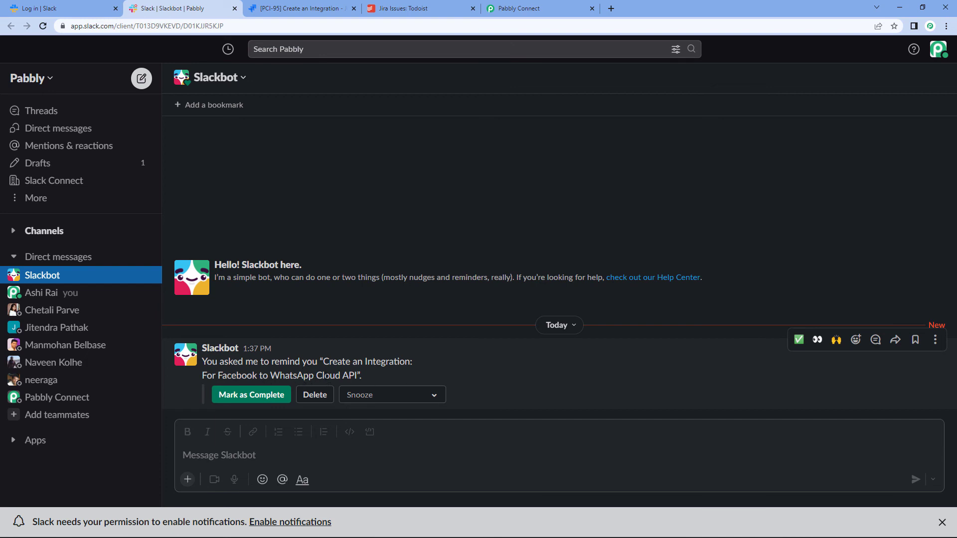
click(518, 8)
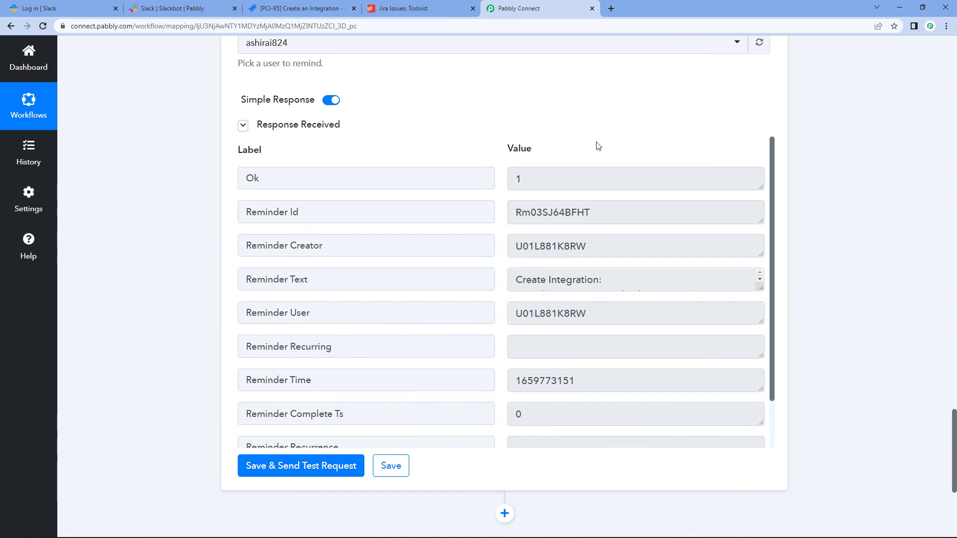
scroll(780, 182, up, 10)
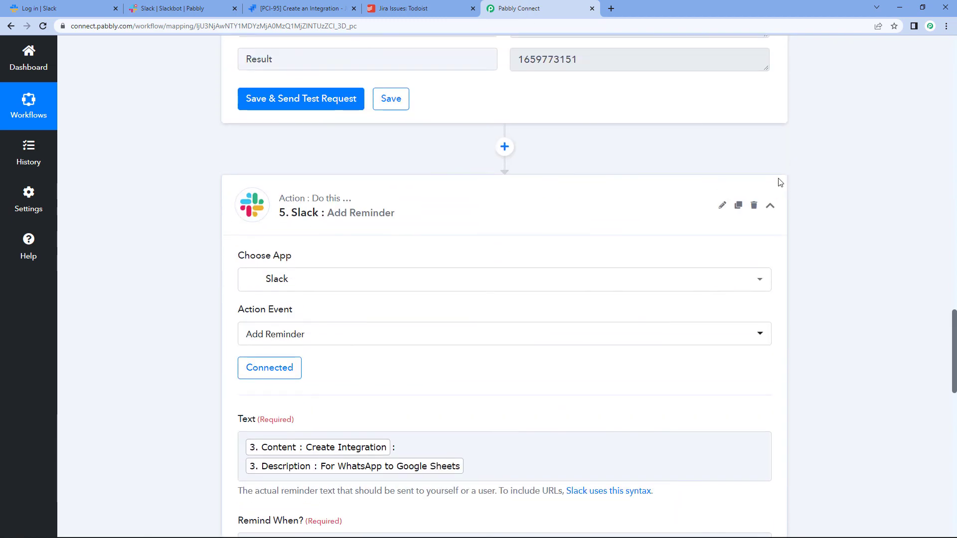
click(771, 208)
scroll(501, 196, up, 9)
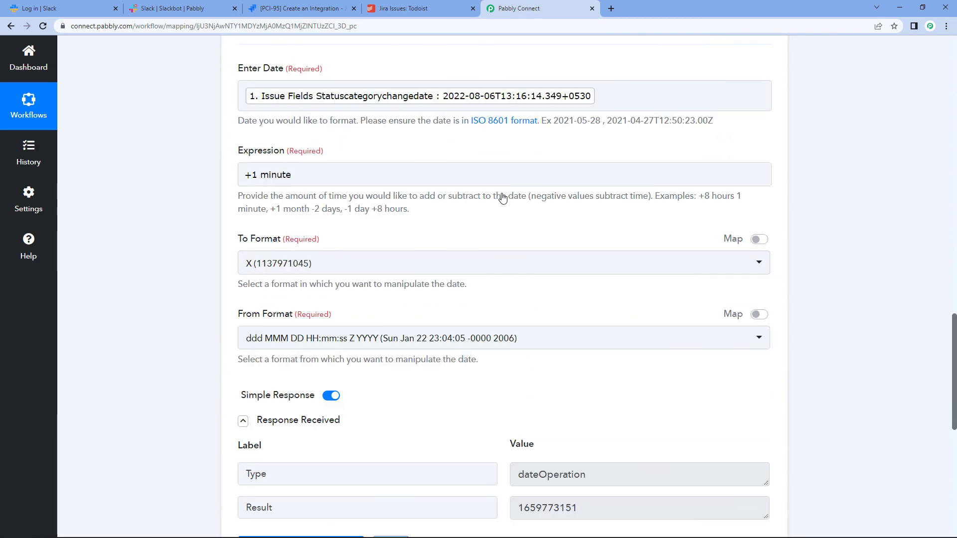
click(407, 177)
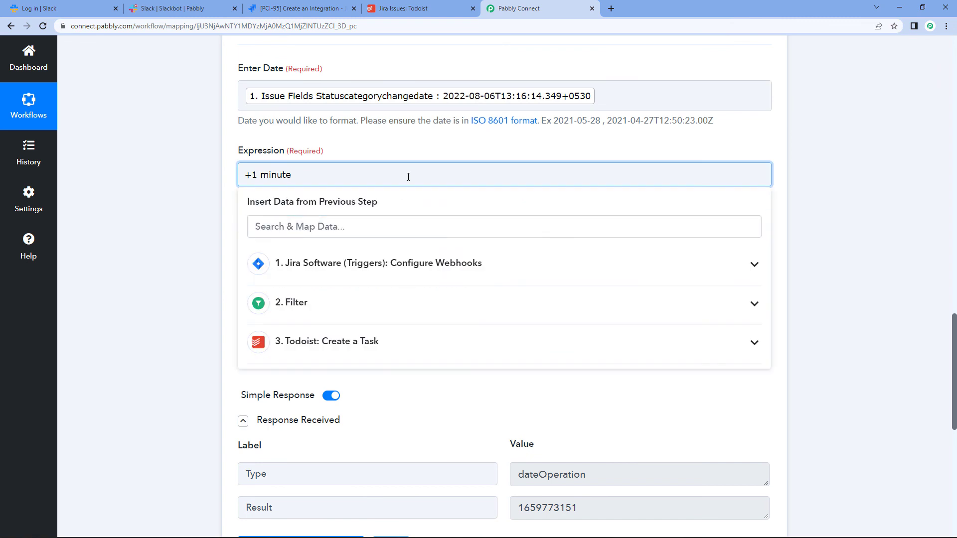
key(BackSpace)
key(BackSpace)
key(BackSpace)
key(BackSpace)
text(day)
click(794, 115)
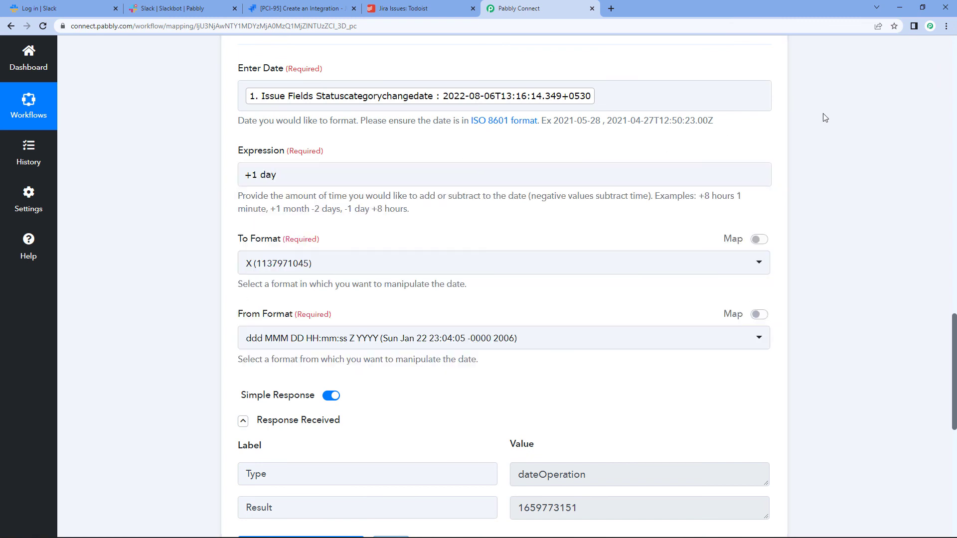
scroll(414, 398, down, 2)
click(306, 452)
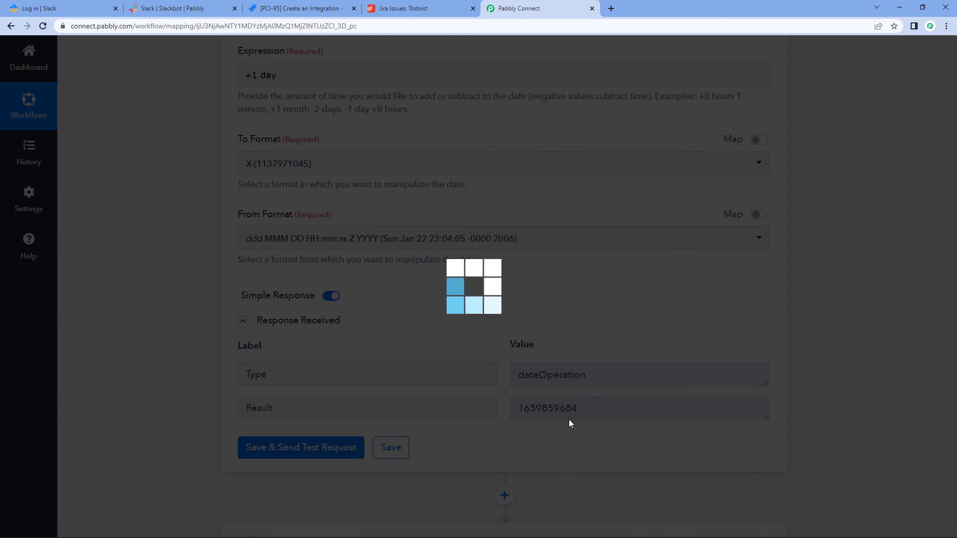
scroll(745, 352, down, 2)
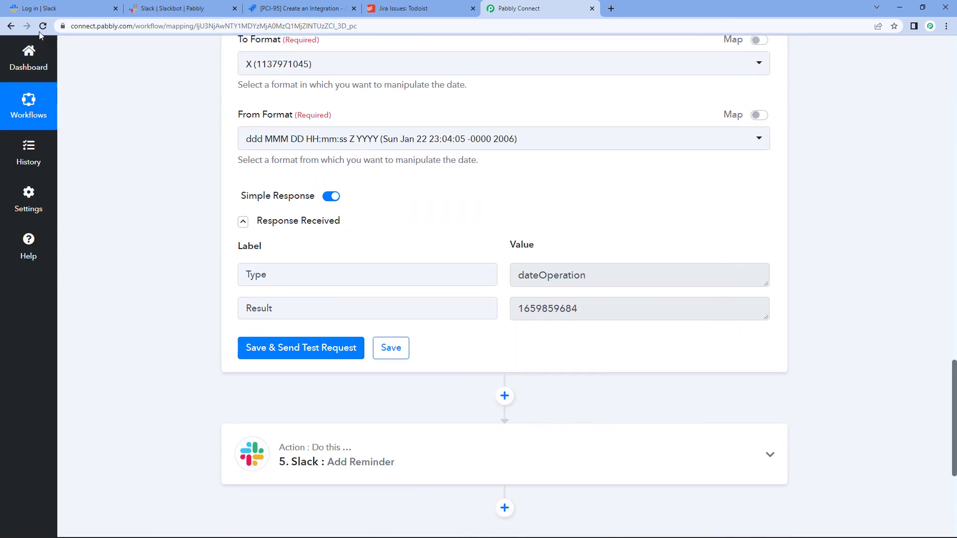
Step: Reload the workflow and reopen the Slack Add Reminder step
click(556, 454)
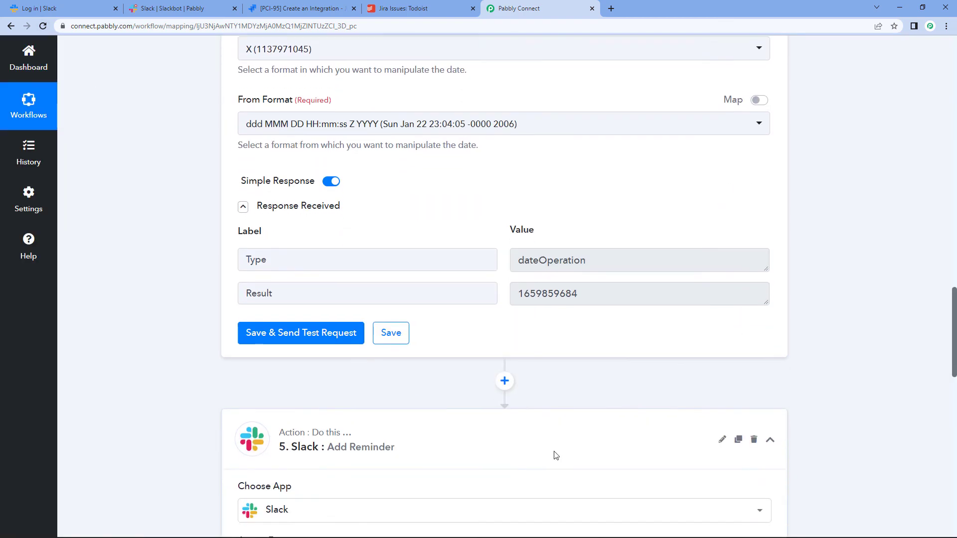
scroll(376, 459, down, 4)
scroll(376, 458, down, 3)
scroll(512, 387, up, 7)
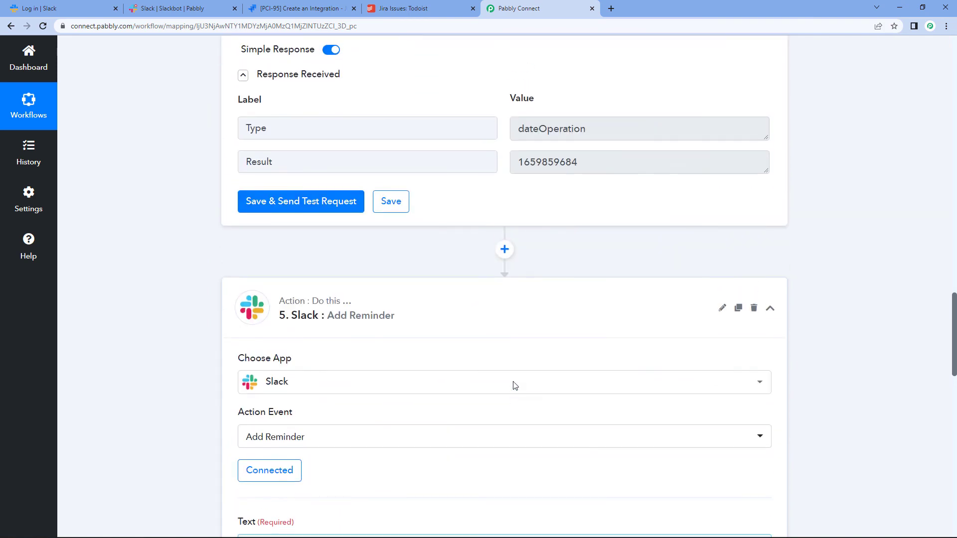
click(43, 27)
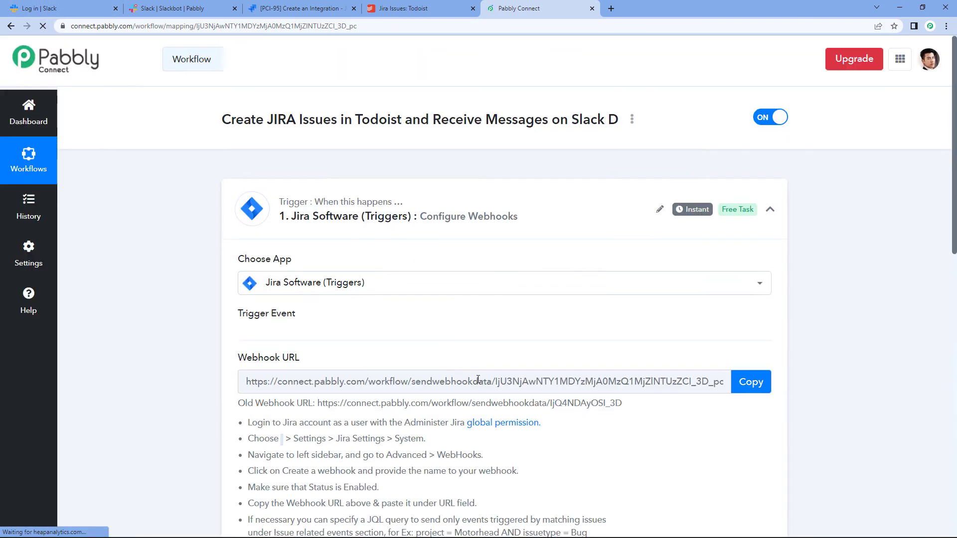
scroll(478, 396, down, 9)
scroll(477, 396, down, 7)
click(384, 313)
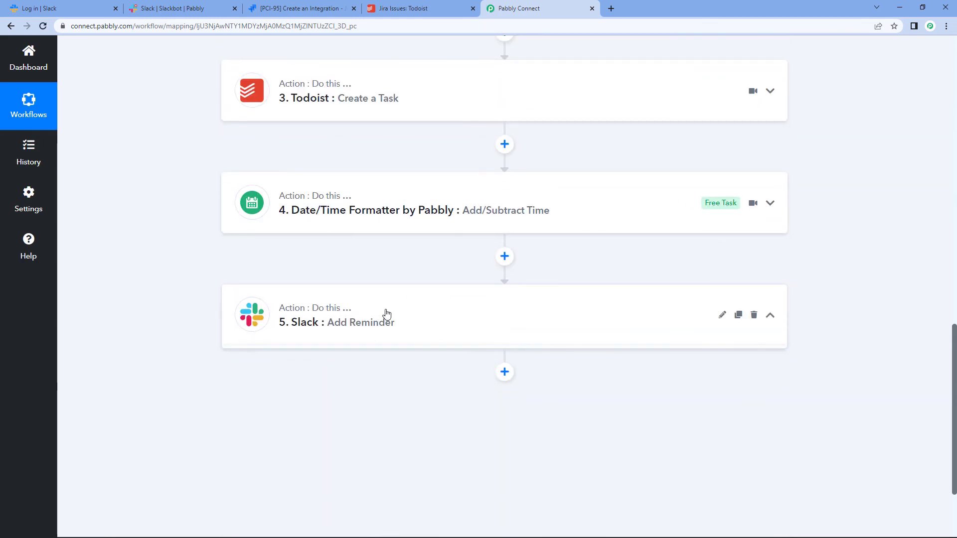
scroll(399, 323, down, 2)
scroll(408, 336, down, 4)
scroll(448, 359, up, 6)
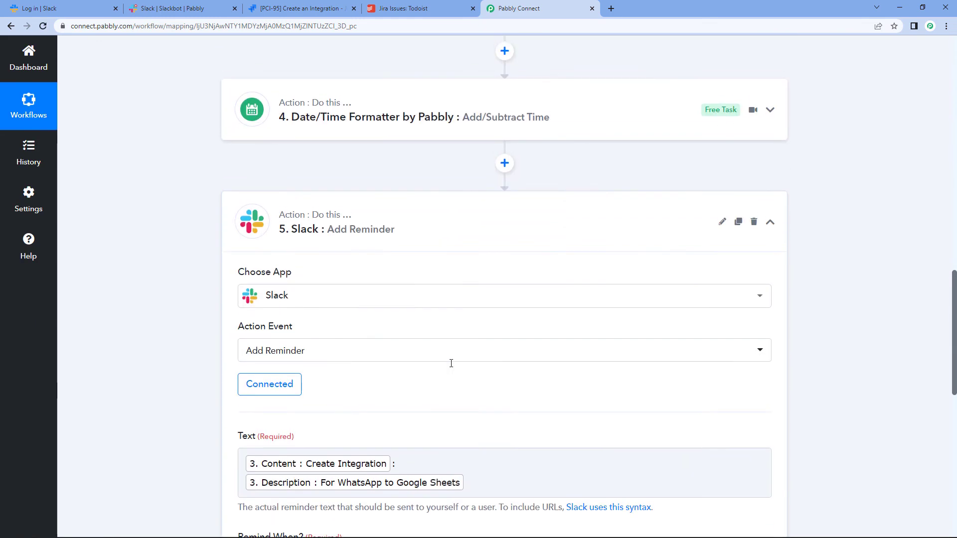
click(445, 212)
scroll(476, 279, down, 10)
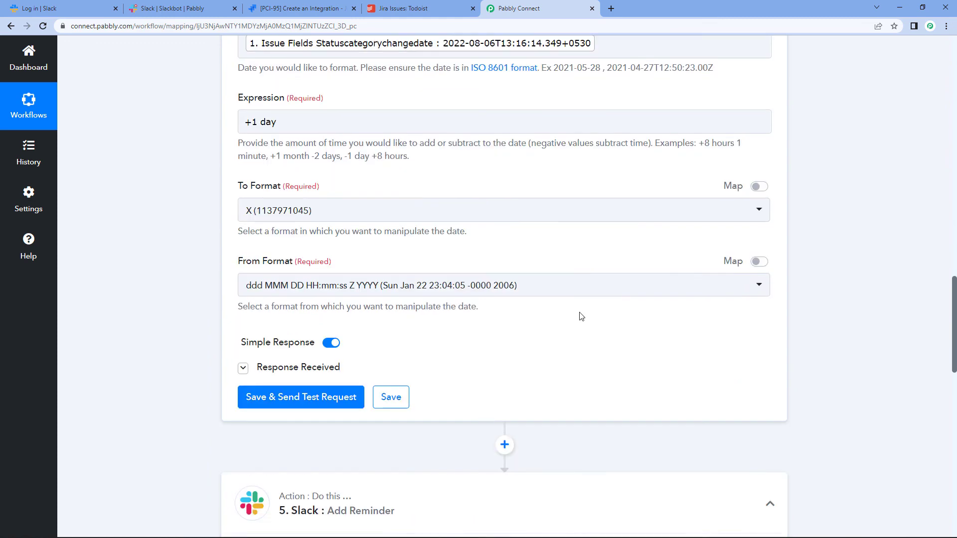
click(305, 270)
scroll(548, 274, down, 3)
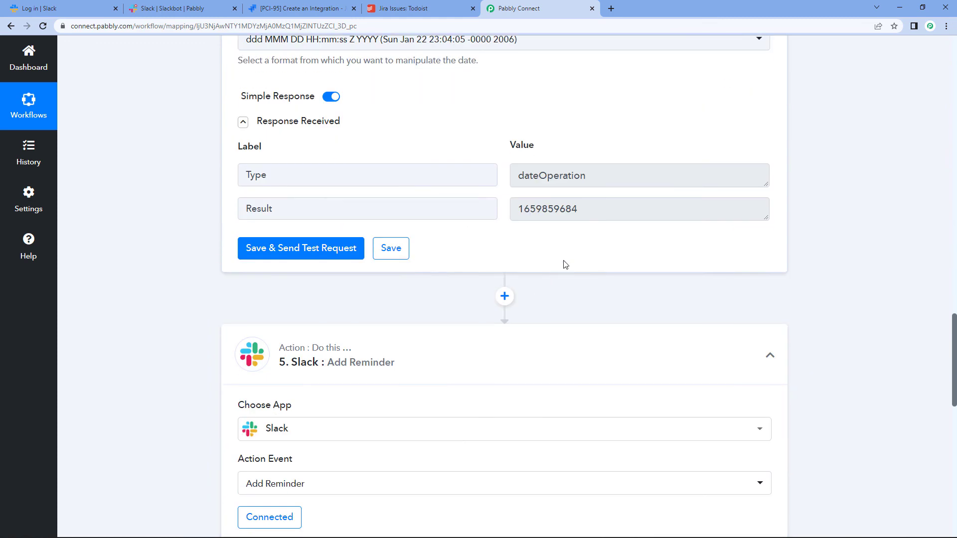
scroll(448, 324, down, 5)
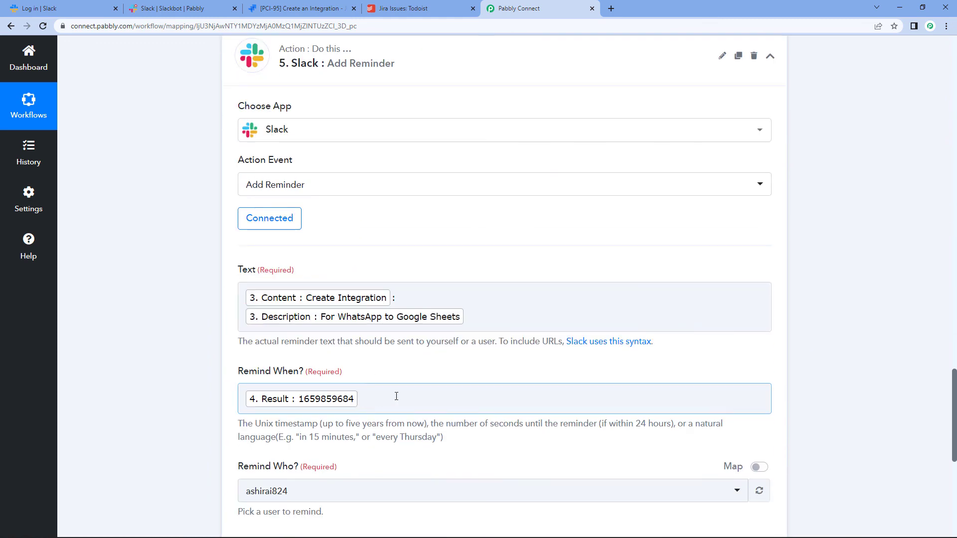
scroll(396, 396, down, 3)
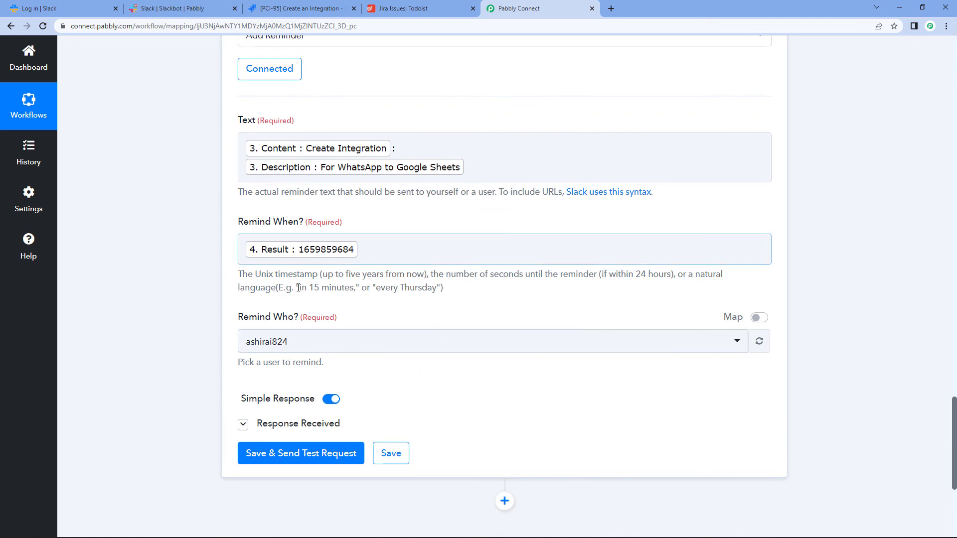
click(304, 454)
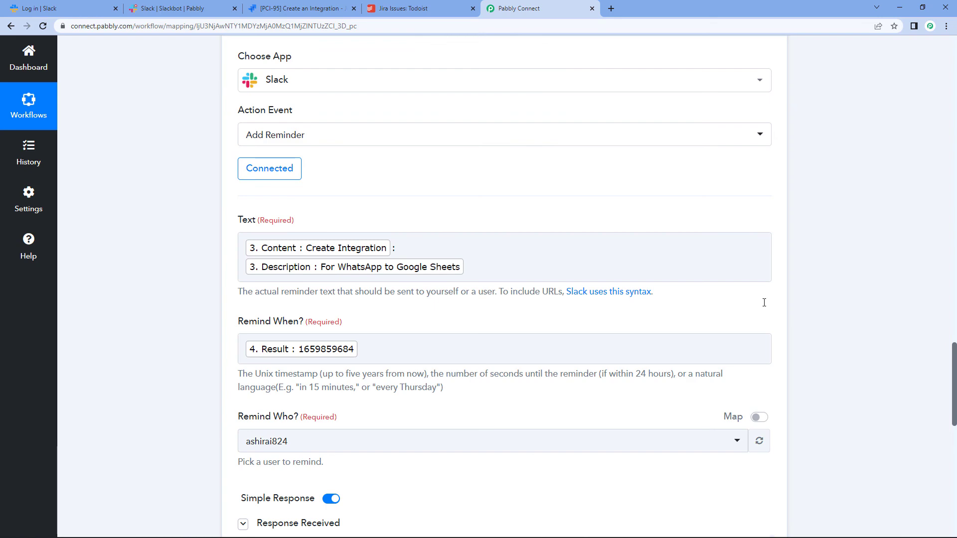
scroll(764, 302, up, 5)
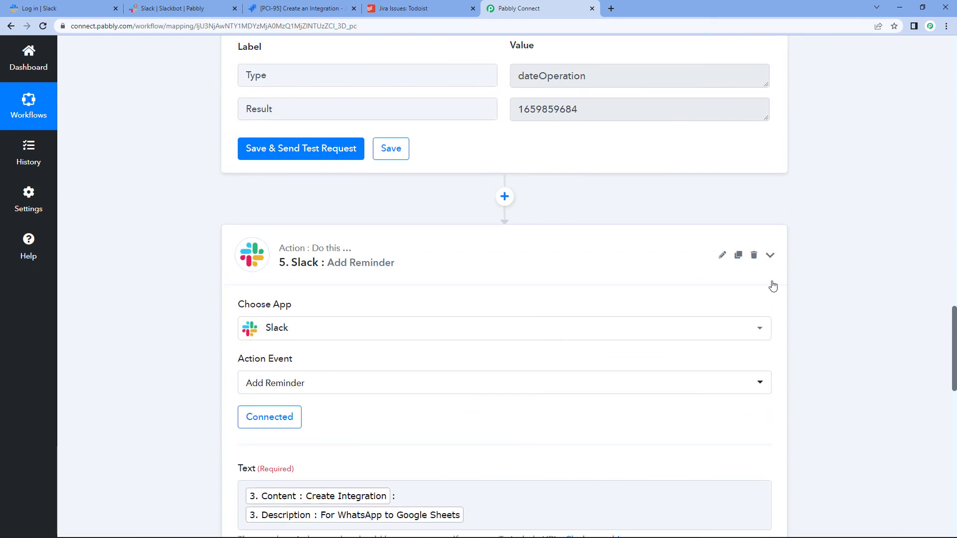
scroll(772, 286, up, 14)
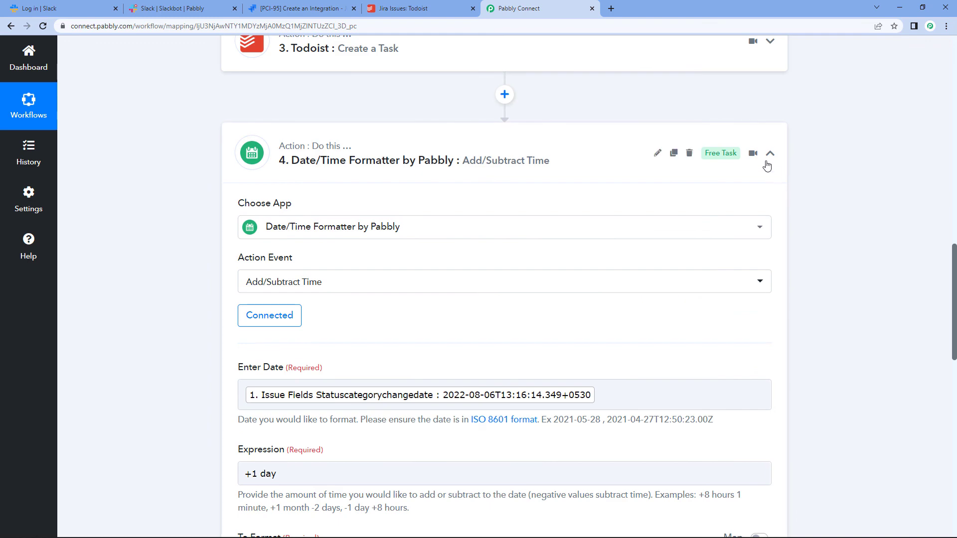
Step: Collapse the Date/Time Formatter and Jira trigger steps to show all five workflow steps compactly
click(770, 154)
scroll(782, 196, up, 16)
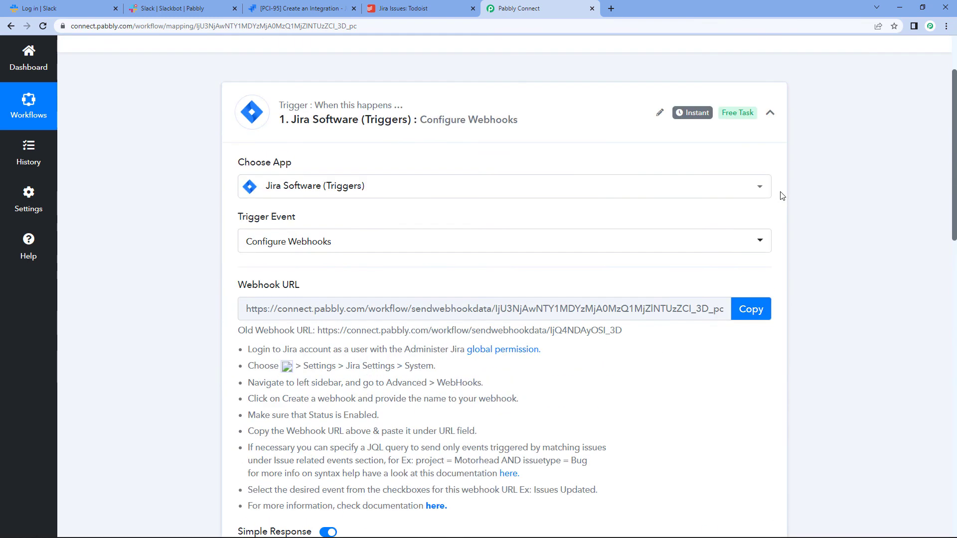
click(770, 134)
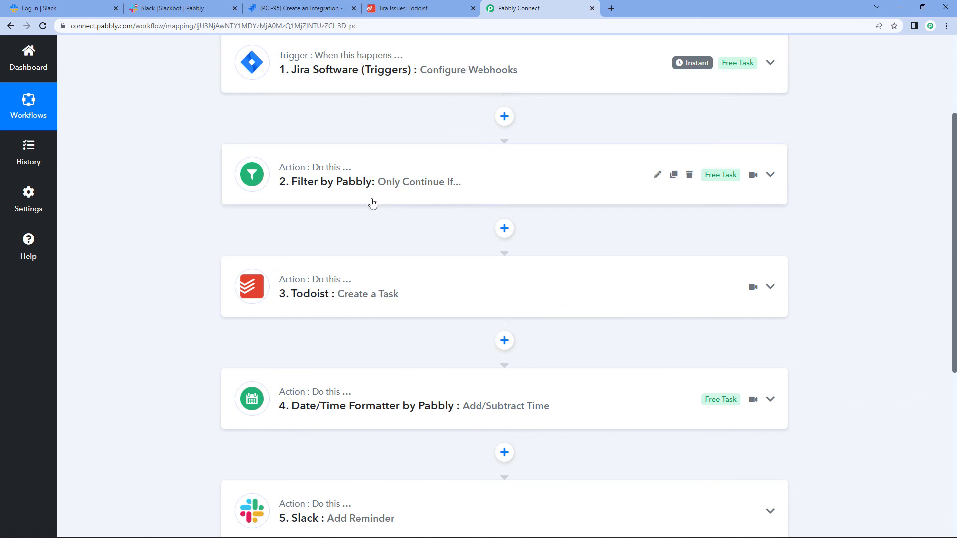
scroll(305, 457, down, 2)
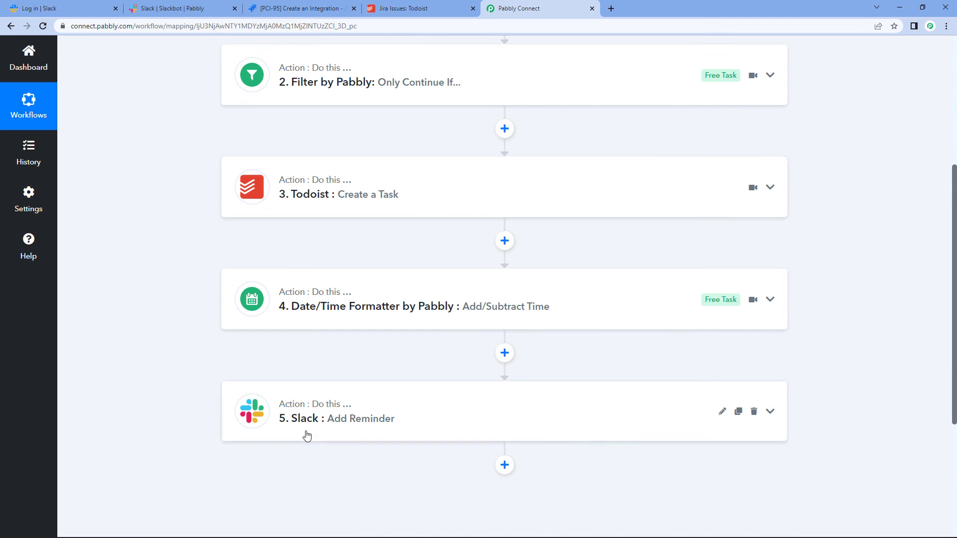
scroll(578, 233, up, 2)
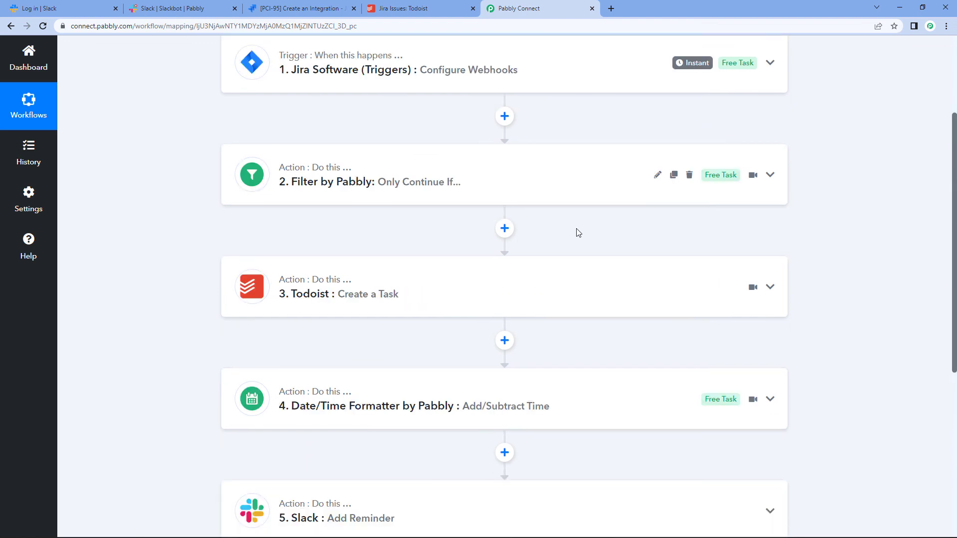